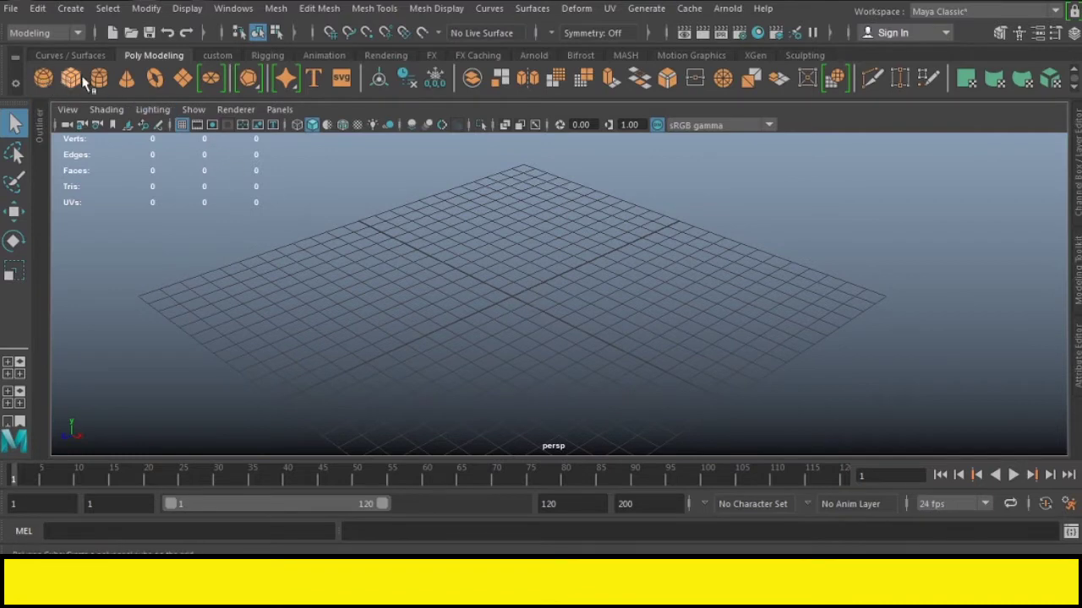
Create a polygon cylinder, scale it up uniformly, and raise it above the origin
click(99, 78)
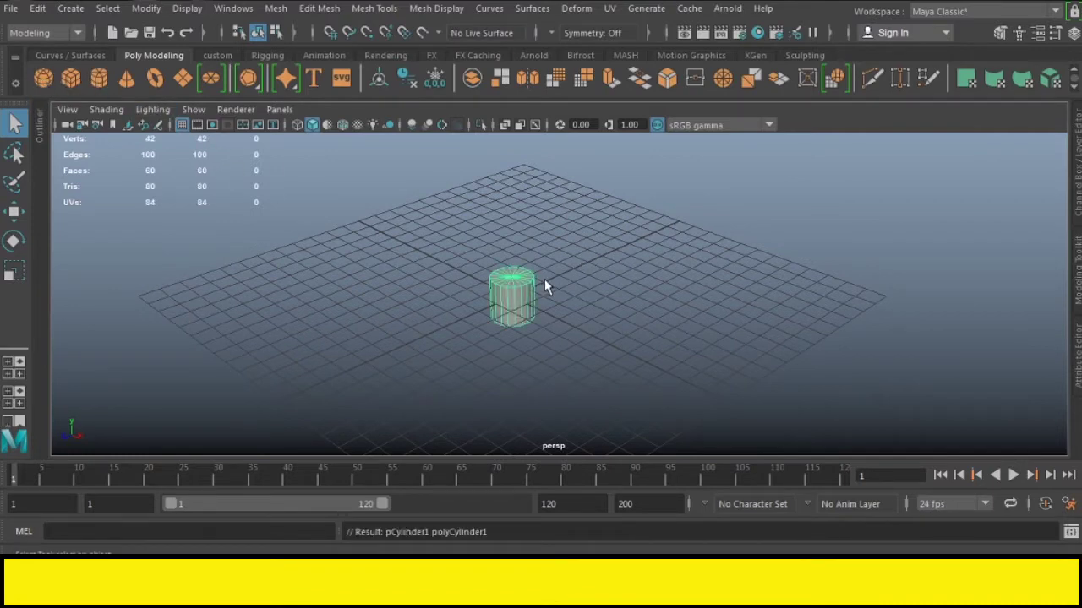
key(r)
drag(512, 297, 647, 281)
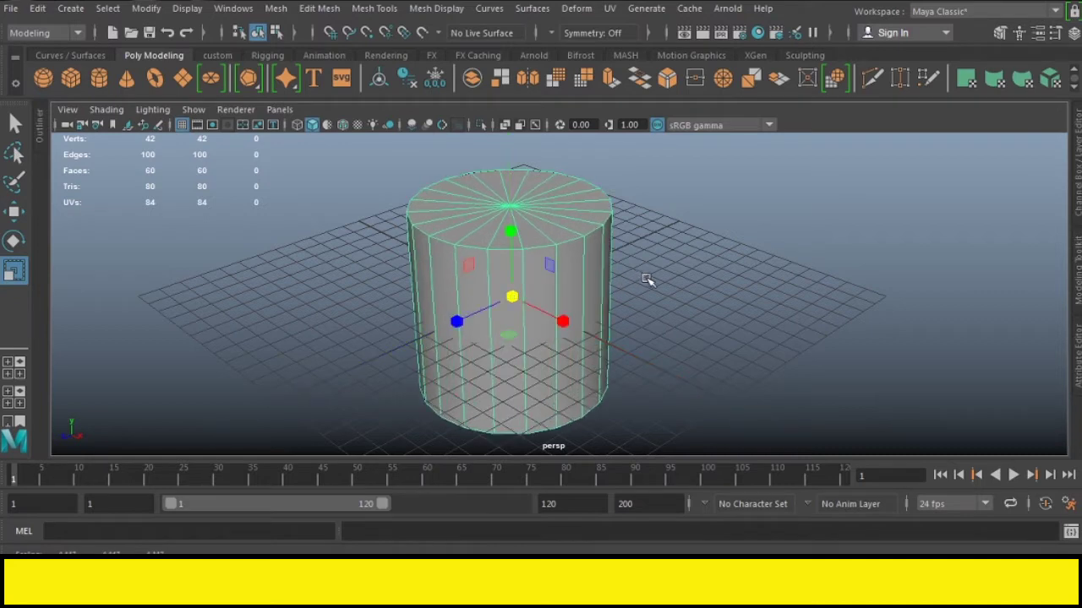
scroll(646, 280, down, 3)
key(w)
drag(530, 241, 534, 192)
click(677, 237)
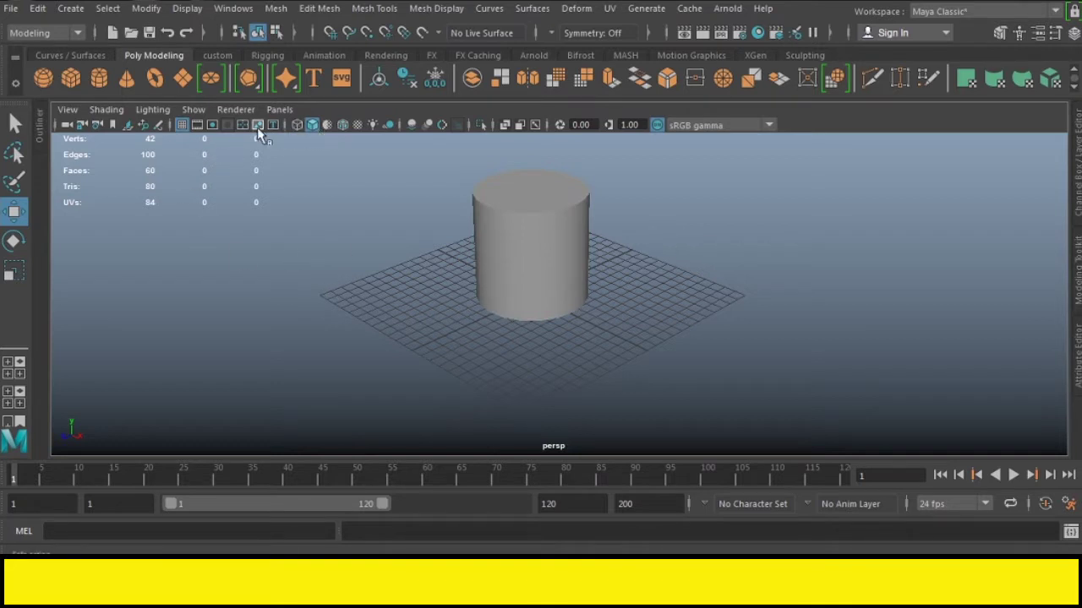
Hide the viewport grid and set the cylinder's Subdivisions Caps to 0
click(181, 126)
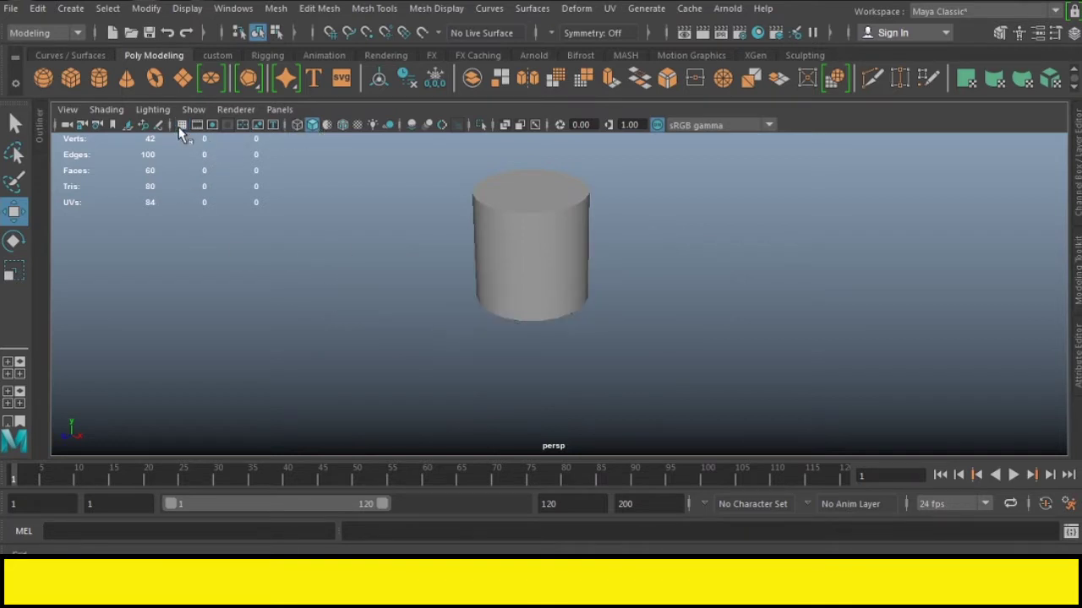
click(536, 236)
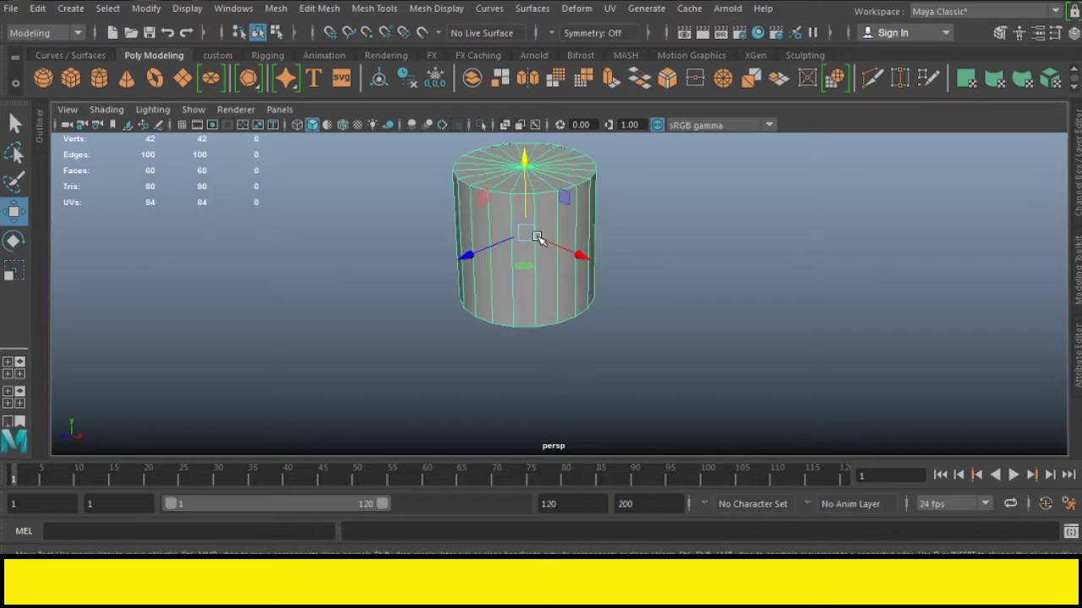
drag(532, 245, 617, 298)
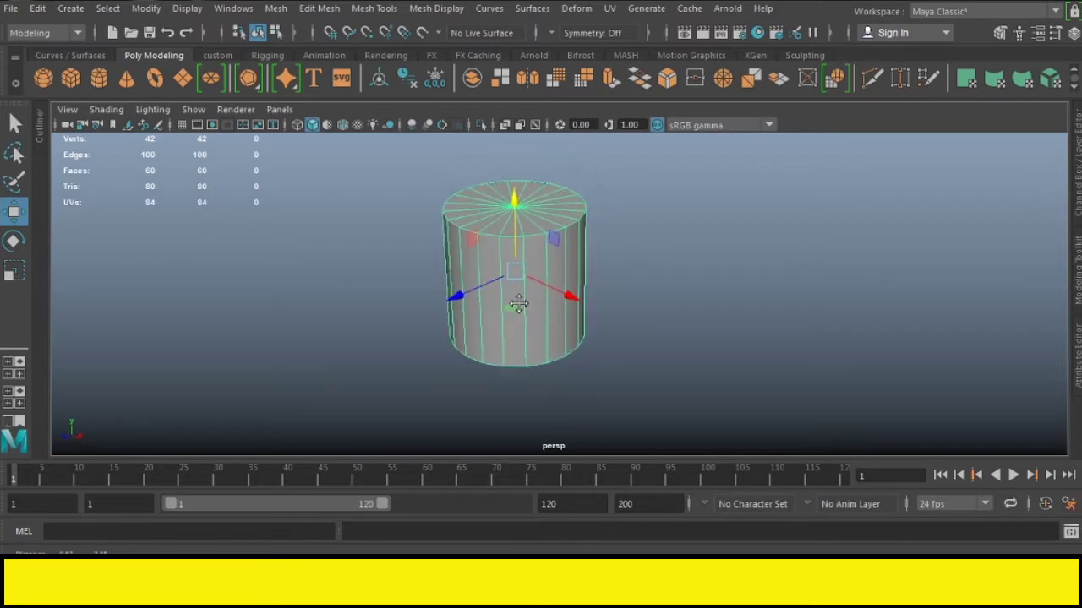
click(1078, 205)
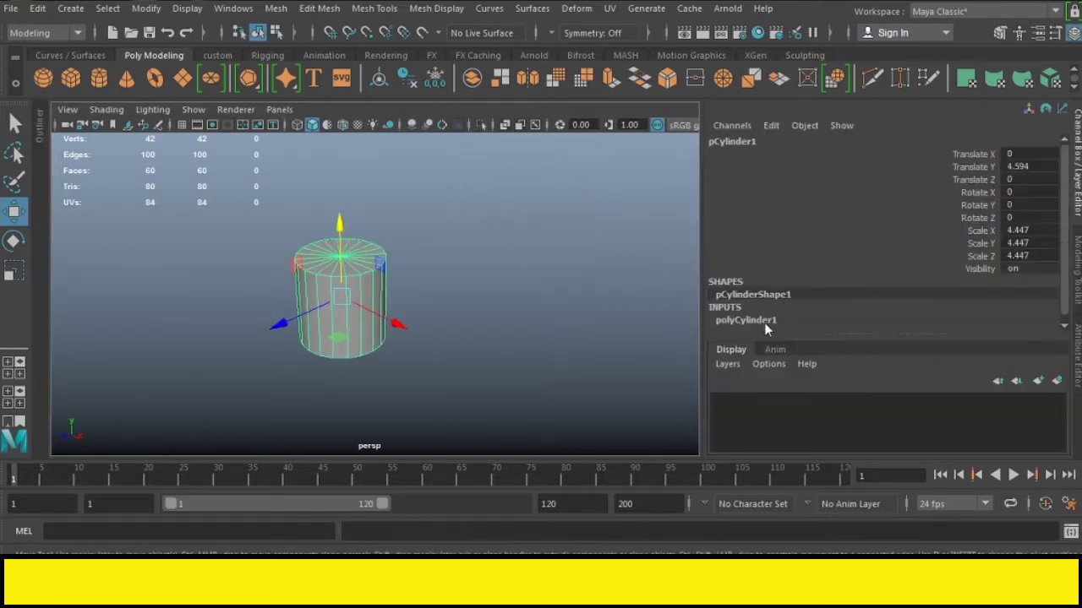
click(765, 322)
double_click(1032, 286)
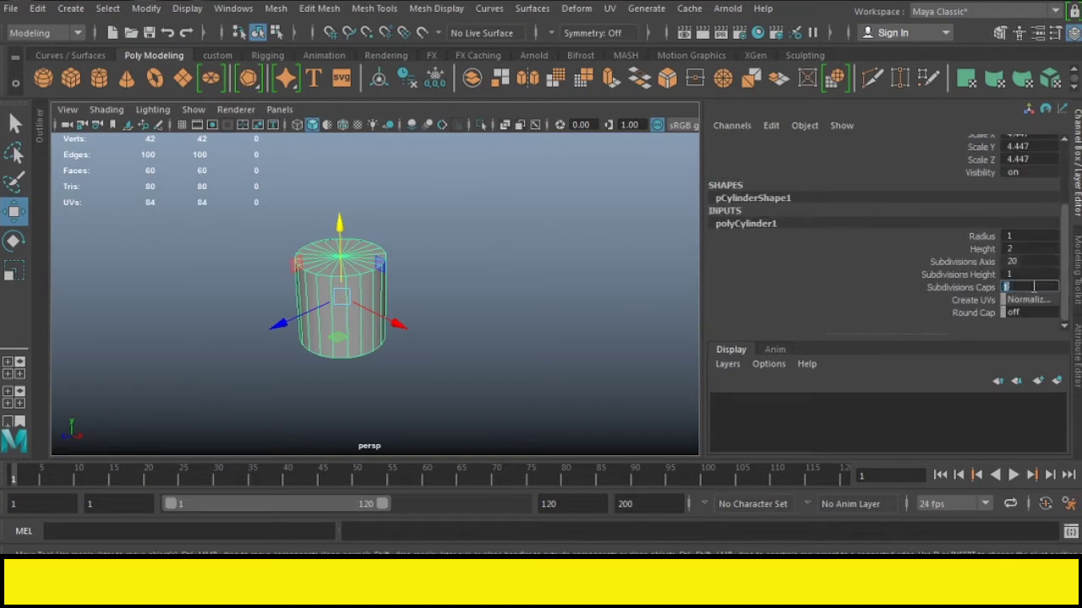
key(Return)
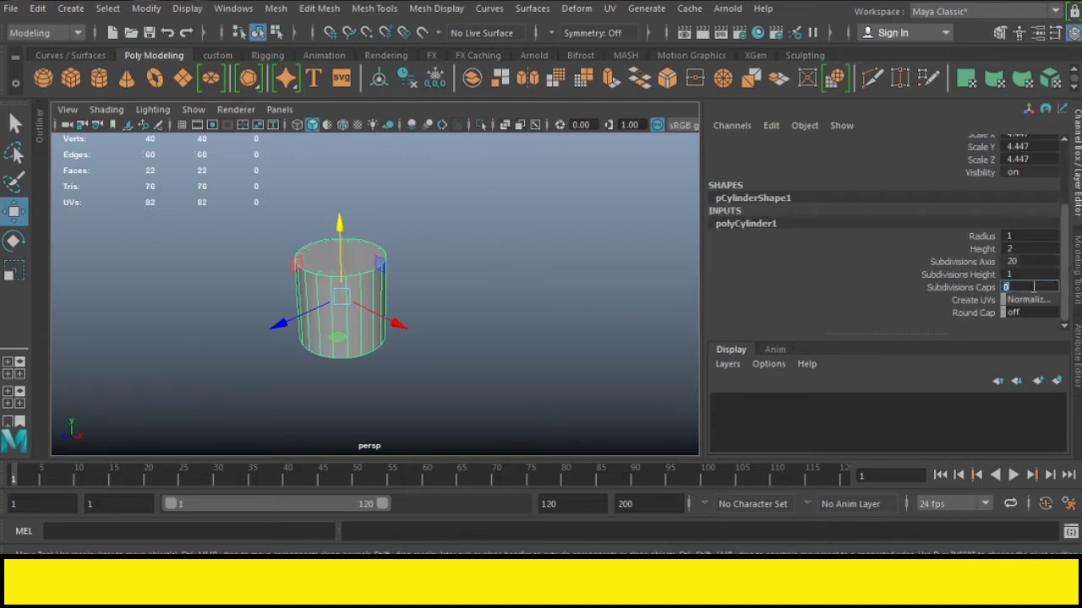
click(1077, 195)
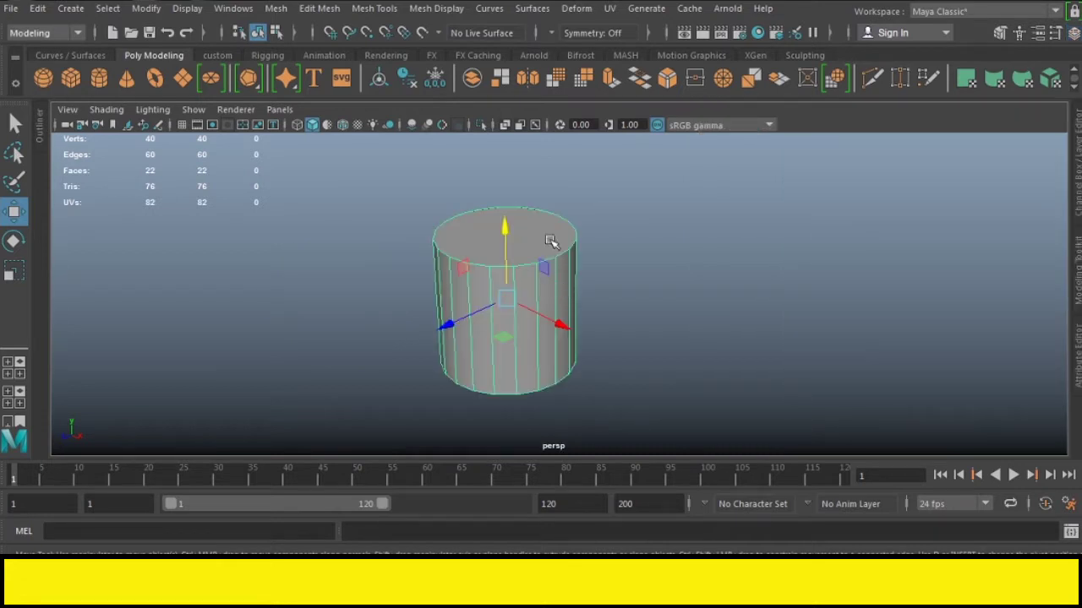
Extrude the cylinder's top cap face inward with an offset to form a thin rim
right_drag(550, 240, 550, 189)
click(520, 247)
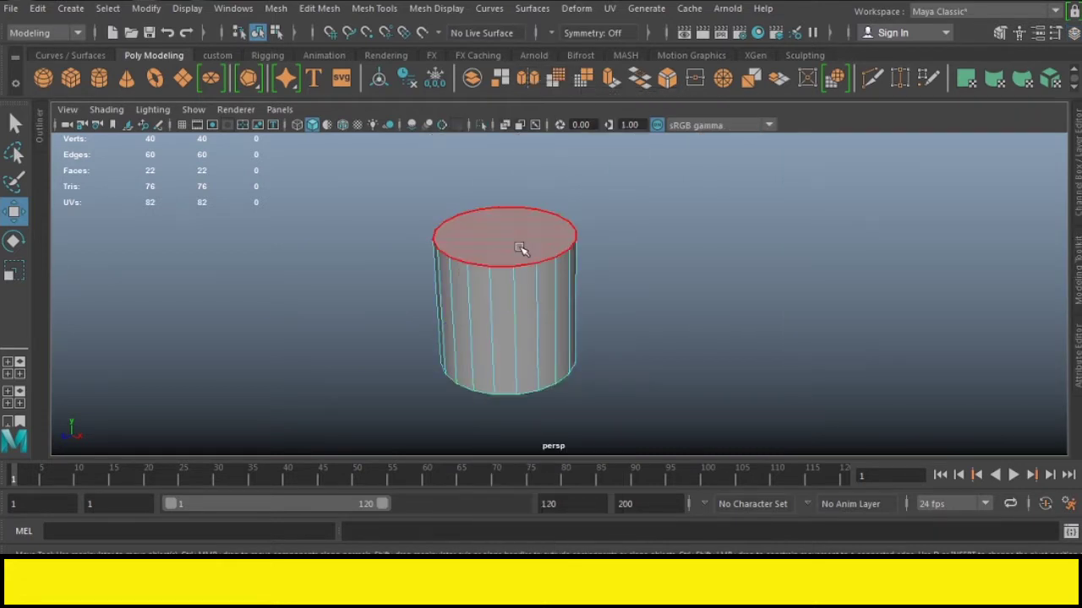
click(520, 247)
key(ctrl+e)
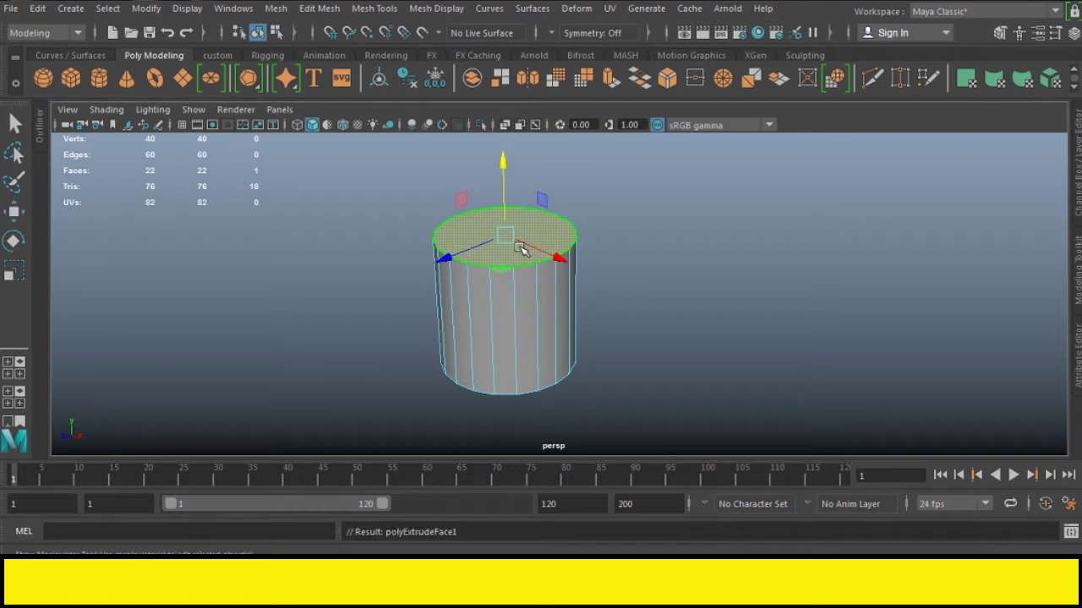
drag(511, 230, 499, 237)
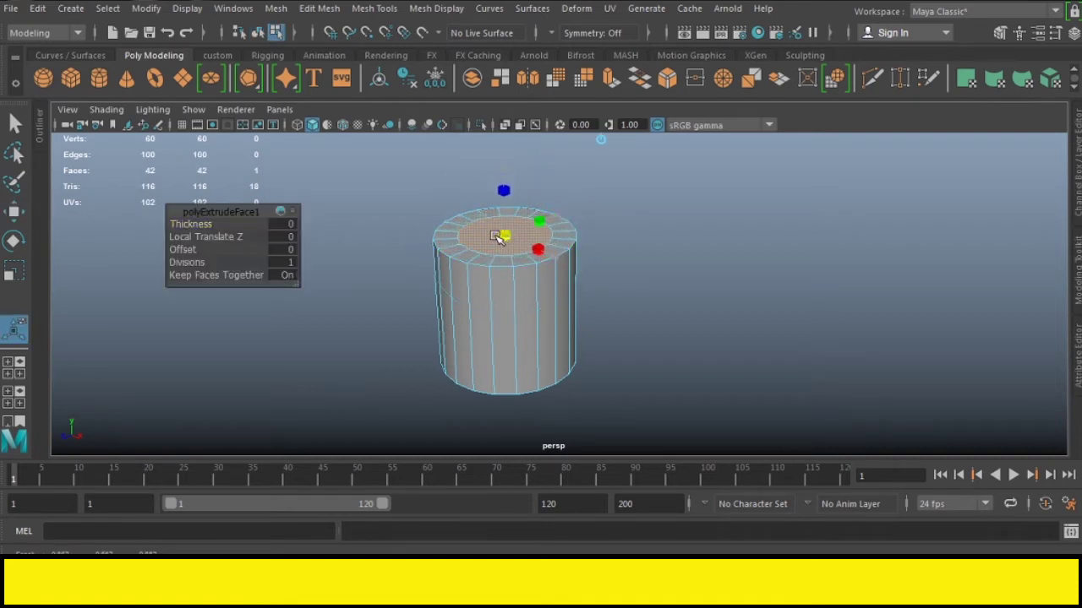
drag(498, 236, 500, 238)
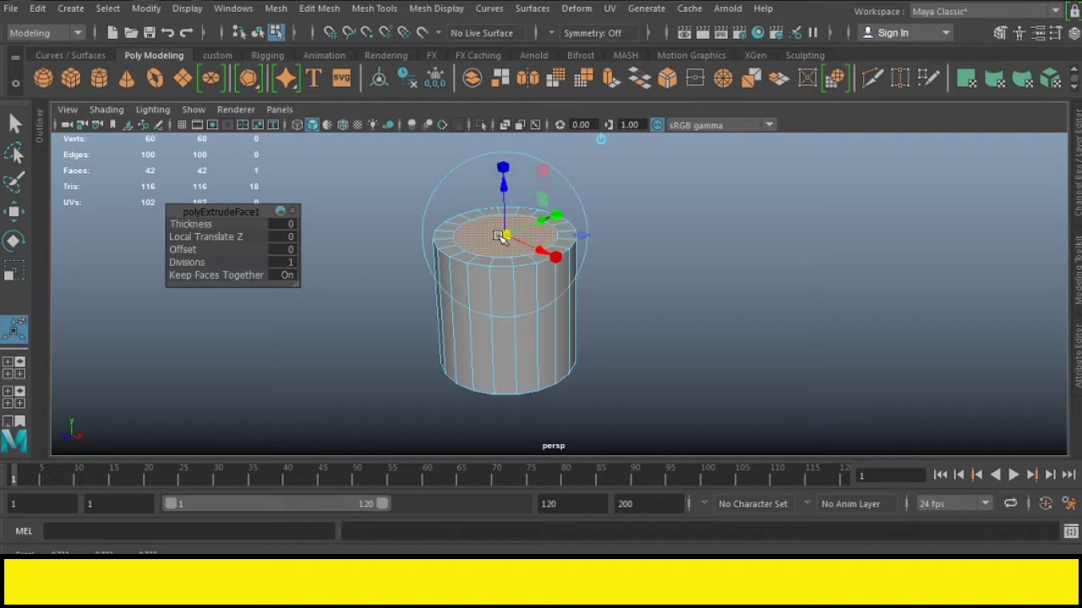
click(665, 212)
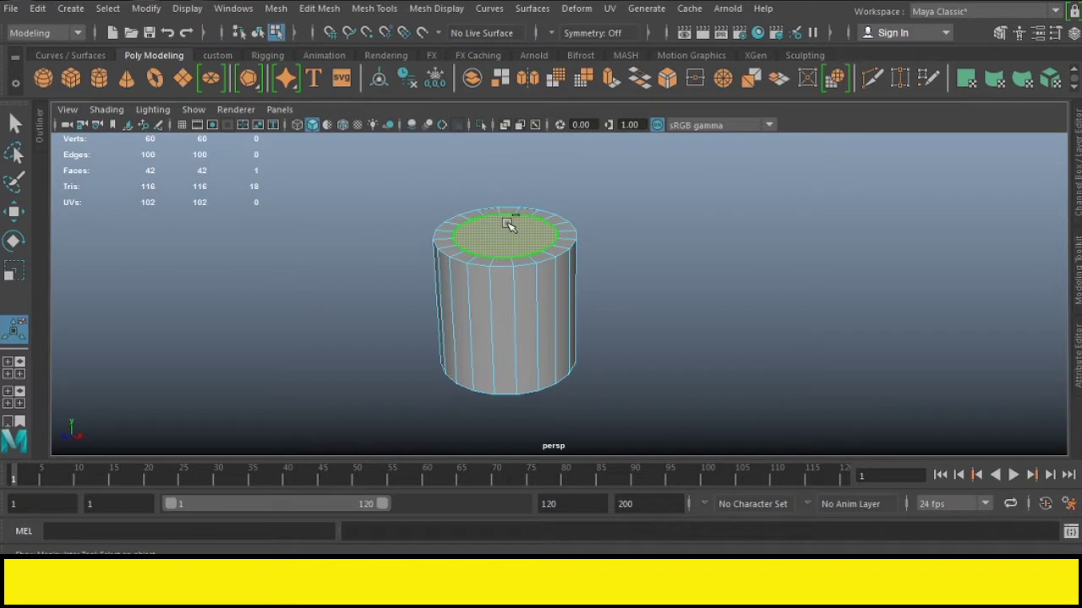
Extrude the inner cap again and sink it deep toward the base, then return to Object mode
key(ctrl+e)
drag(505, 171, 507, 224)
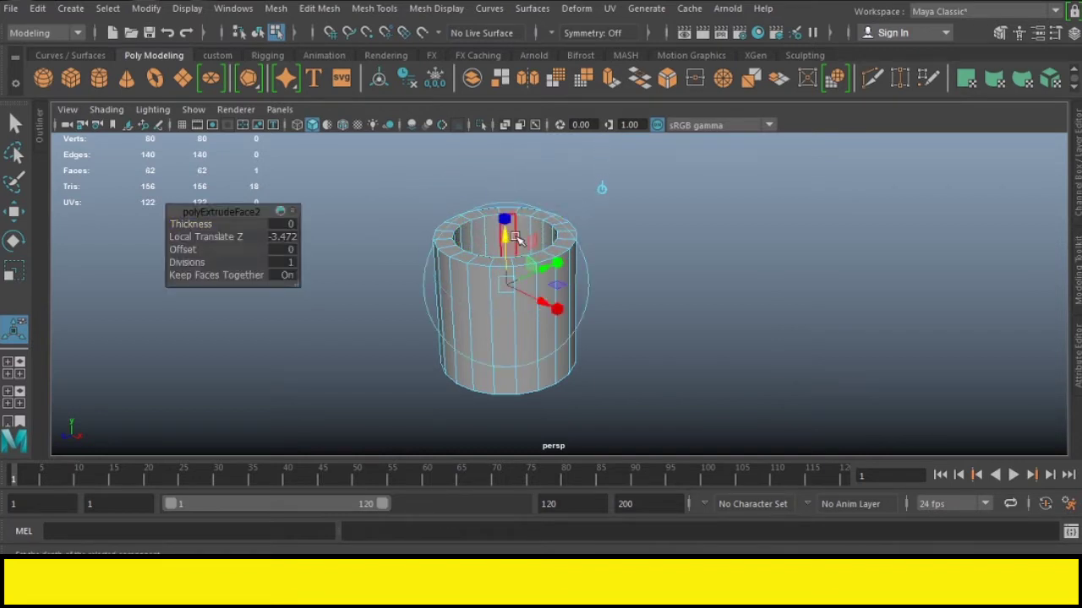
key(space)
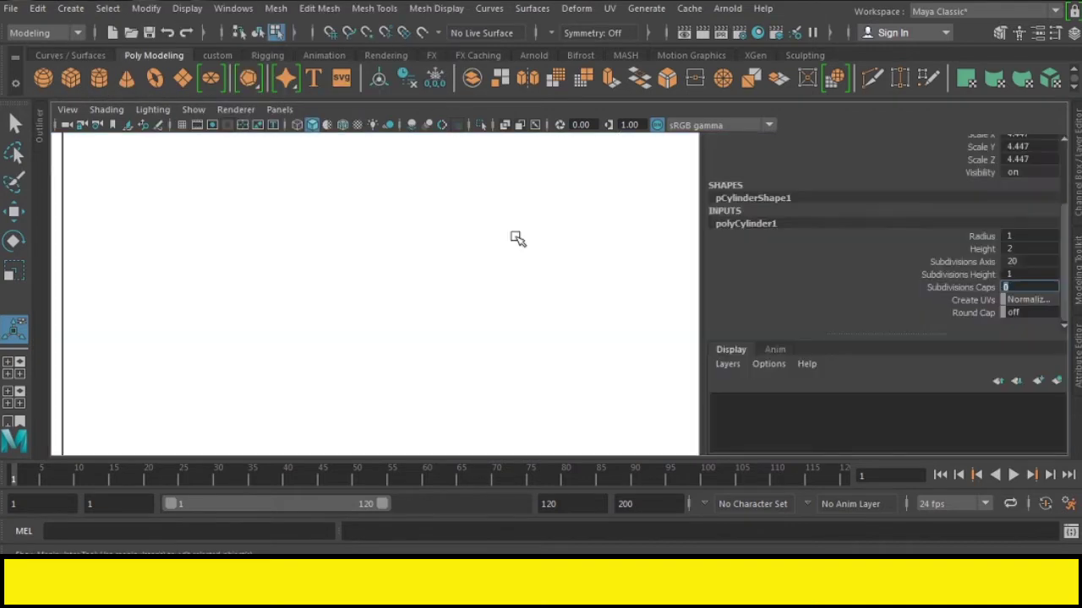
key(space)
key(space)
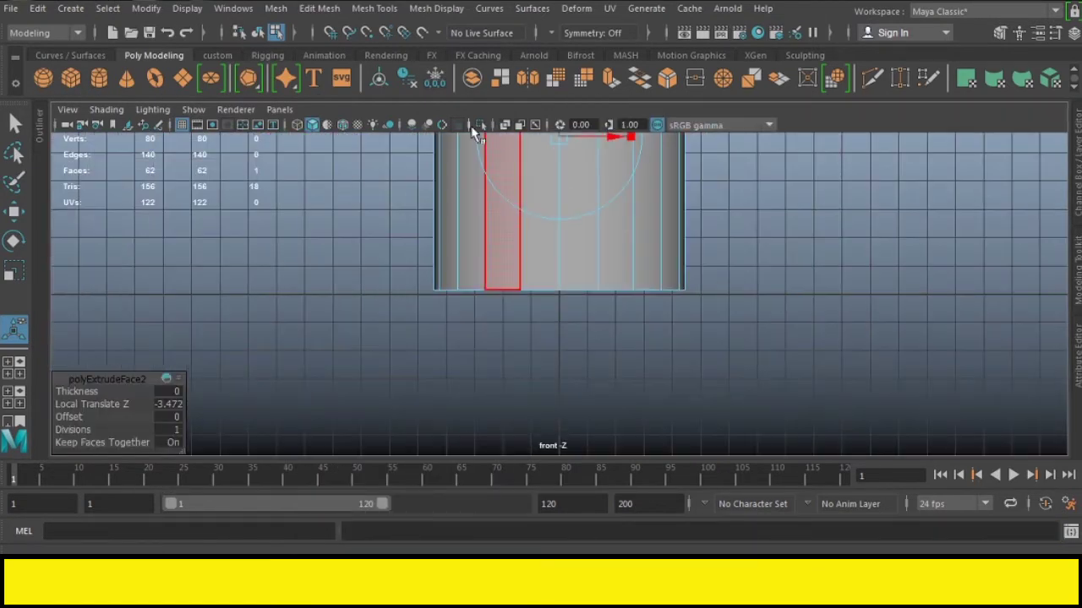
key(alt+x)
alt+middle_drag(848, 260, 786, 351)
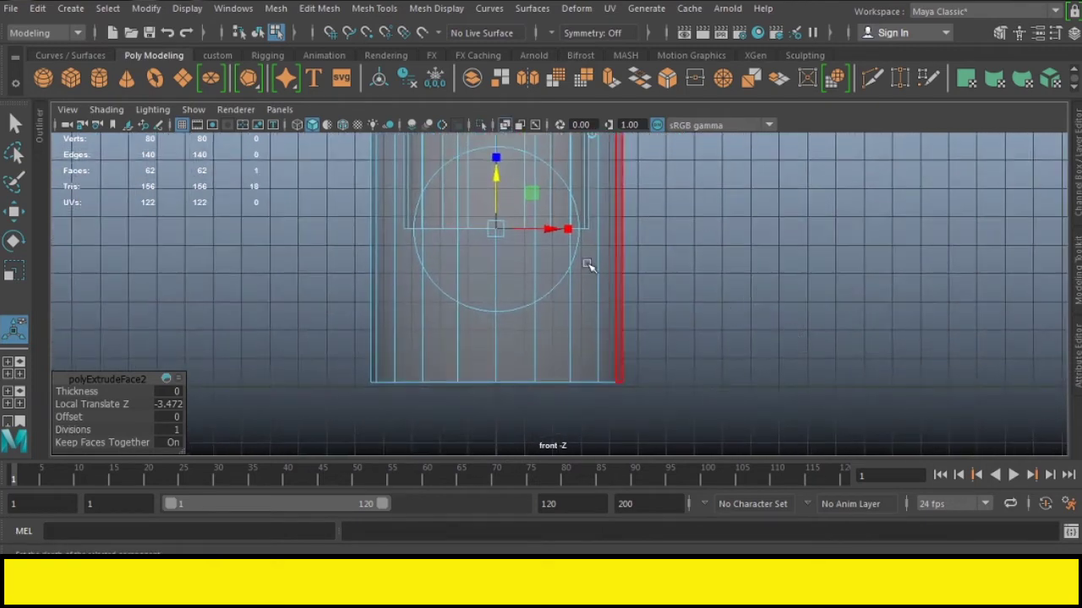
drag(488, 186, 497, 296)
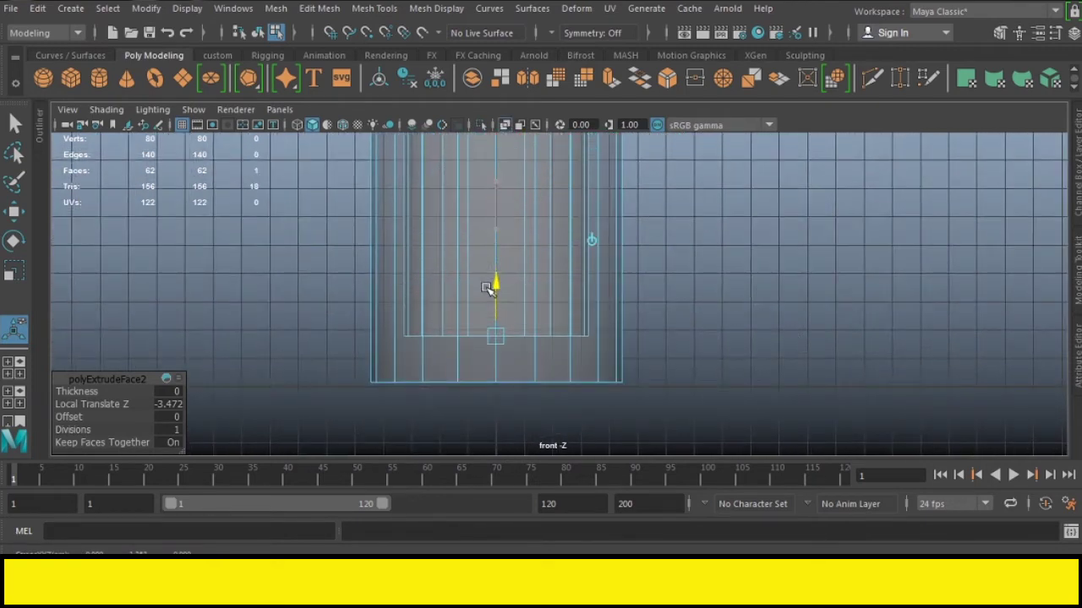
key(space)
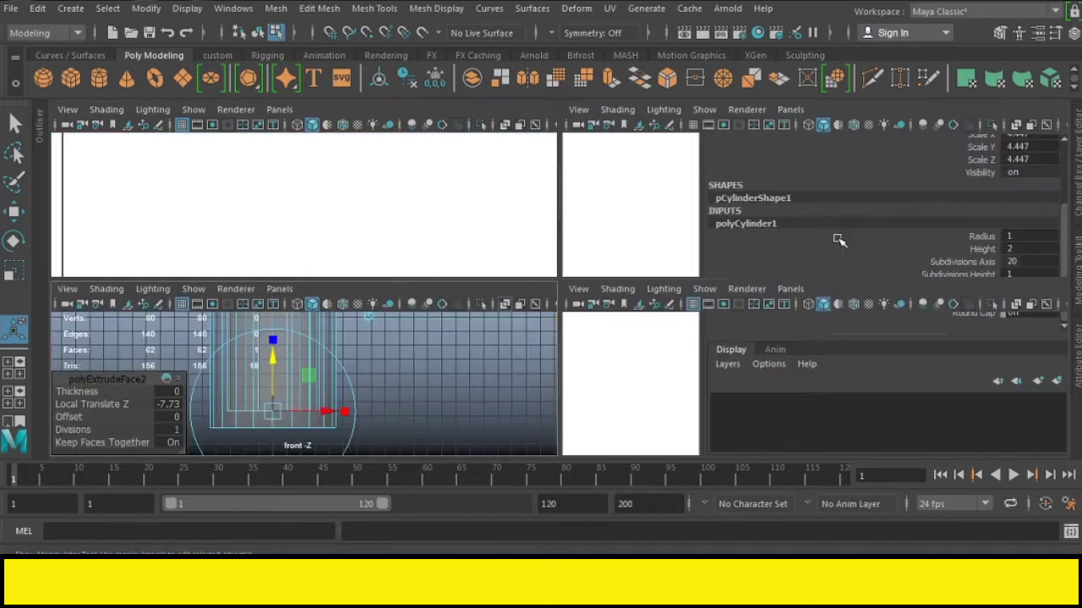
key(space)
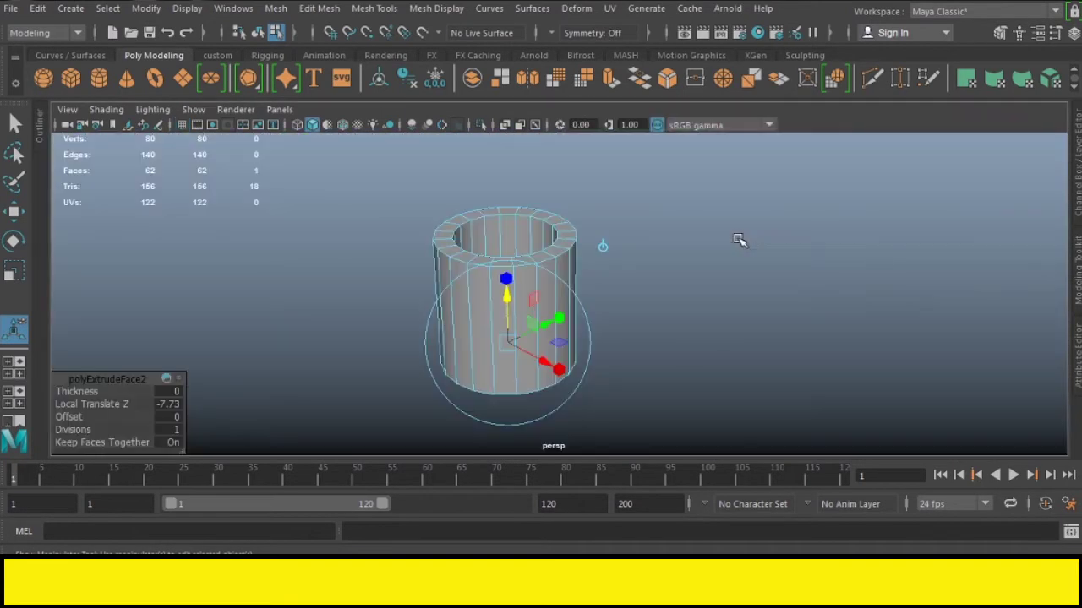
click(738, 240)
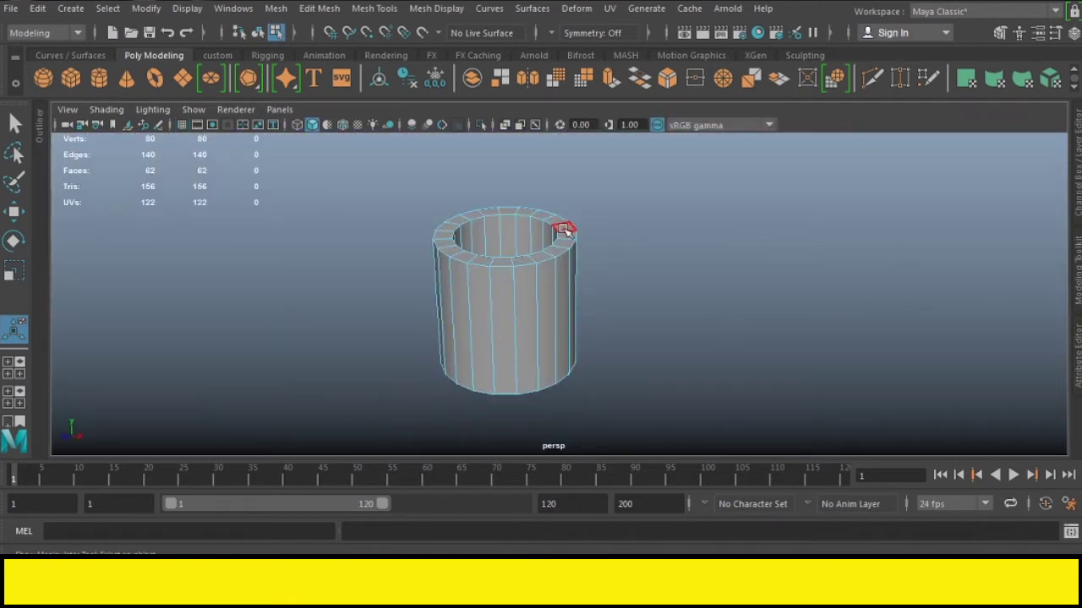
right_drag(563, 230, 597, 113)
click(594, 192)
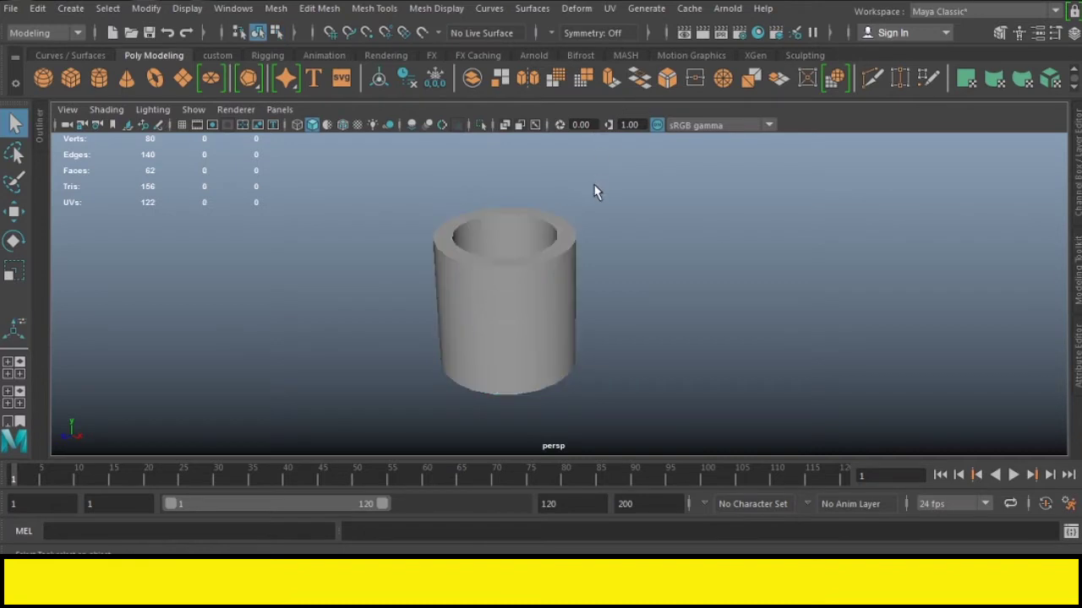
Insert the first supporting edge loop near the top of the cup's wall
click(561, 258)
key(f)
shift+right_drag(557, 259, 455, 222)
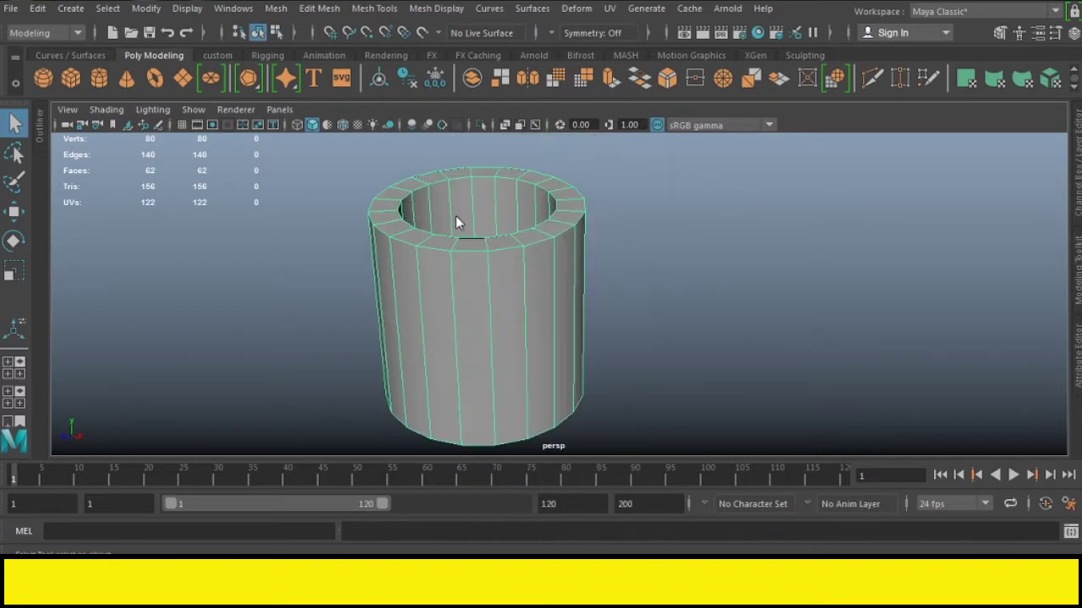
scroll(456, 222, up, 3)
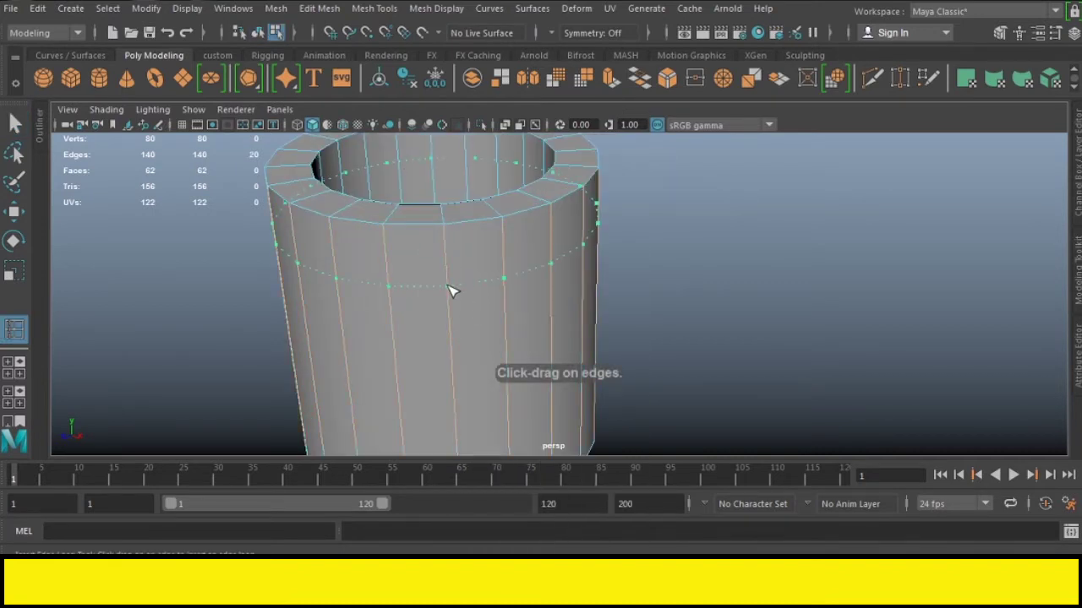
click(452, 290)
Add three more edge loops down the wall toward the base in the front view
key(space)
key(space)
alt+middle_drag(569, 259, 543, 326)
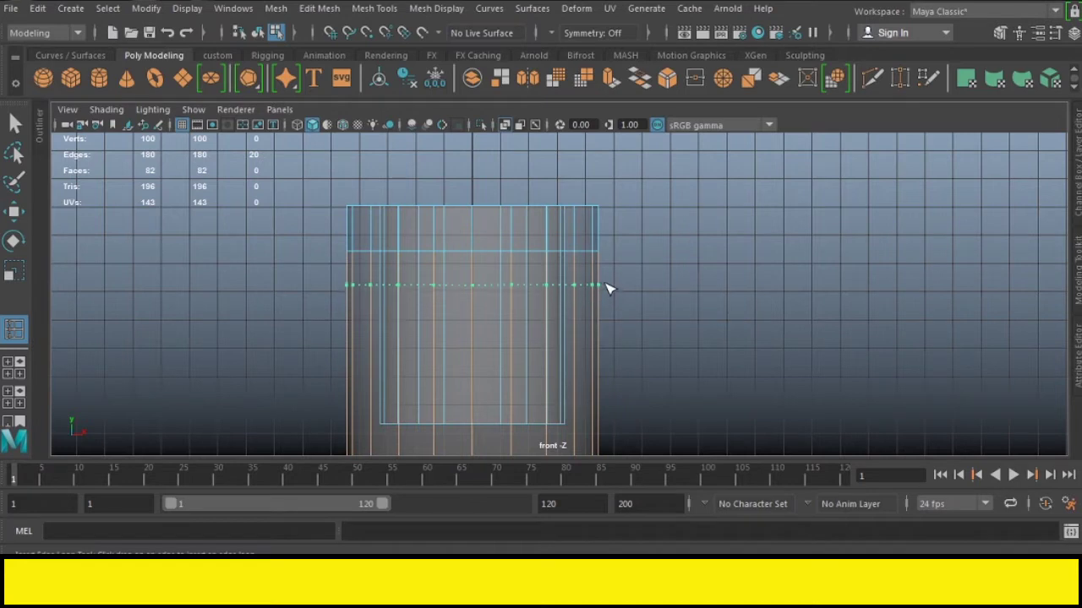
click(605, 280)
alt+middle_drag(611, 357, 601, 273)
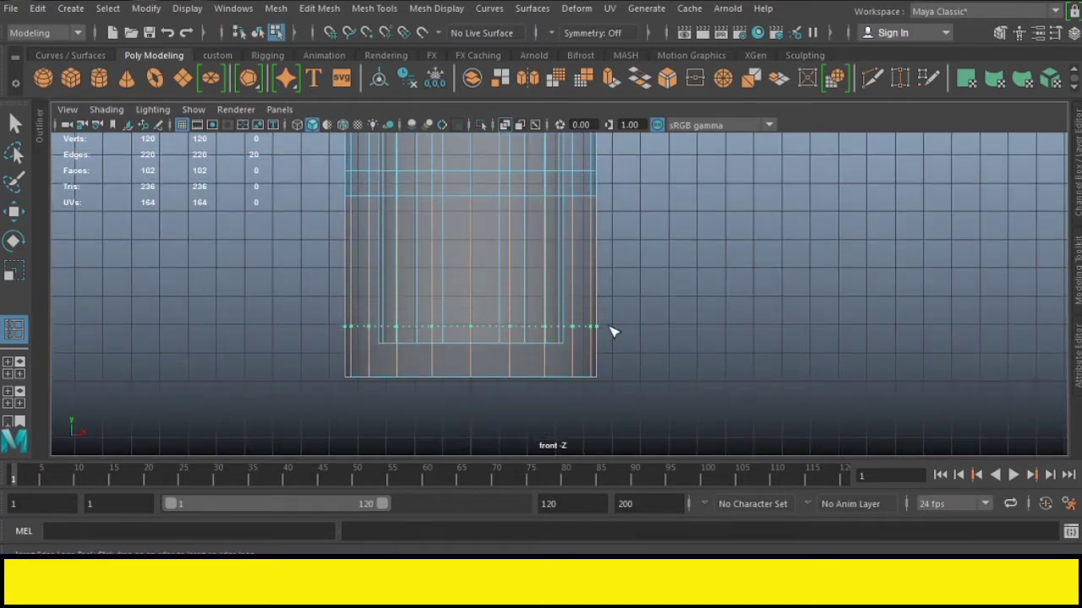
click(618, 349)
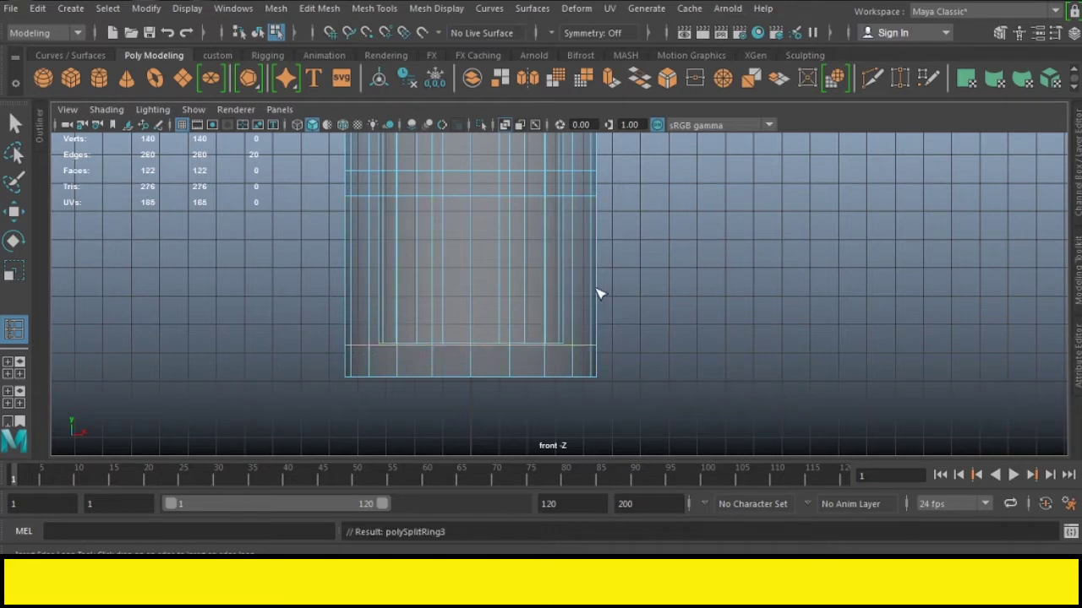
click(608, 321)
key(space)
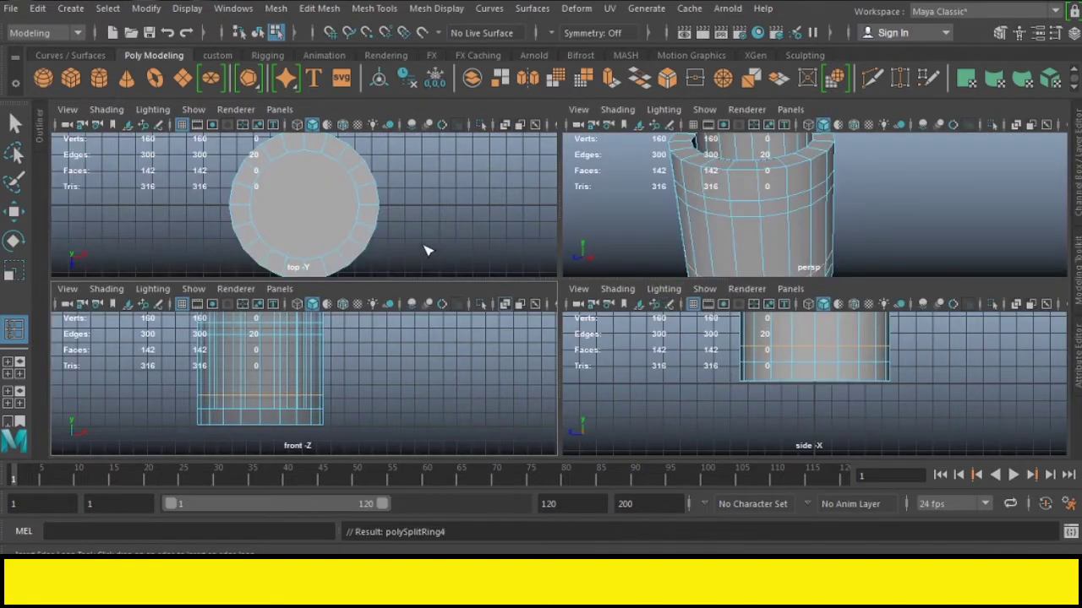
key(space)
alt+middle_drag(527, 266, 434, 261)
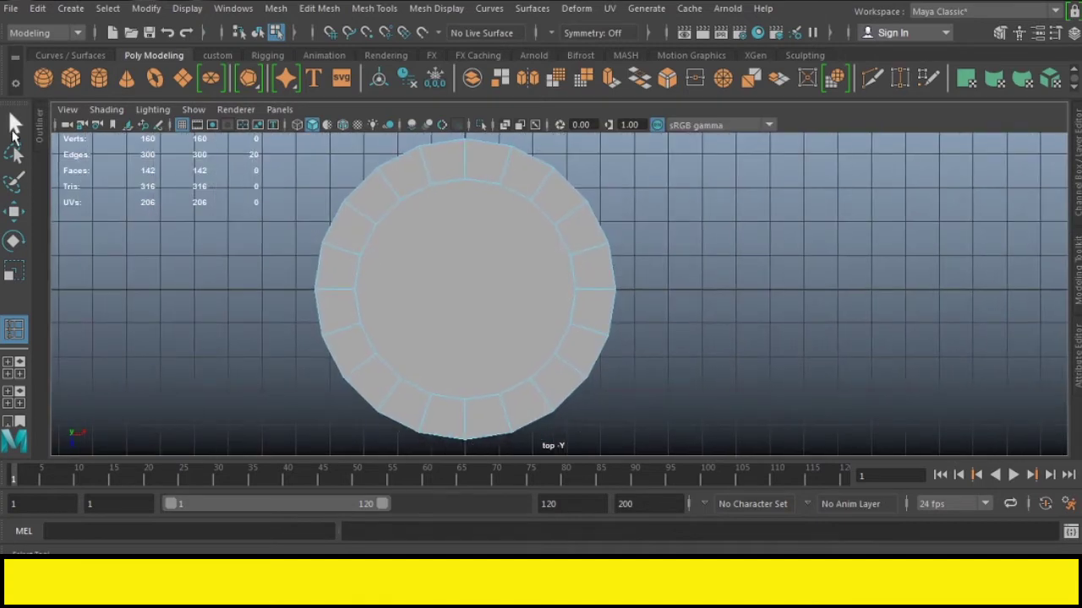
Maximize the perspective view framed on the cylinder, turn the grid back on, and orbit to a side angle
key(q)
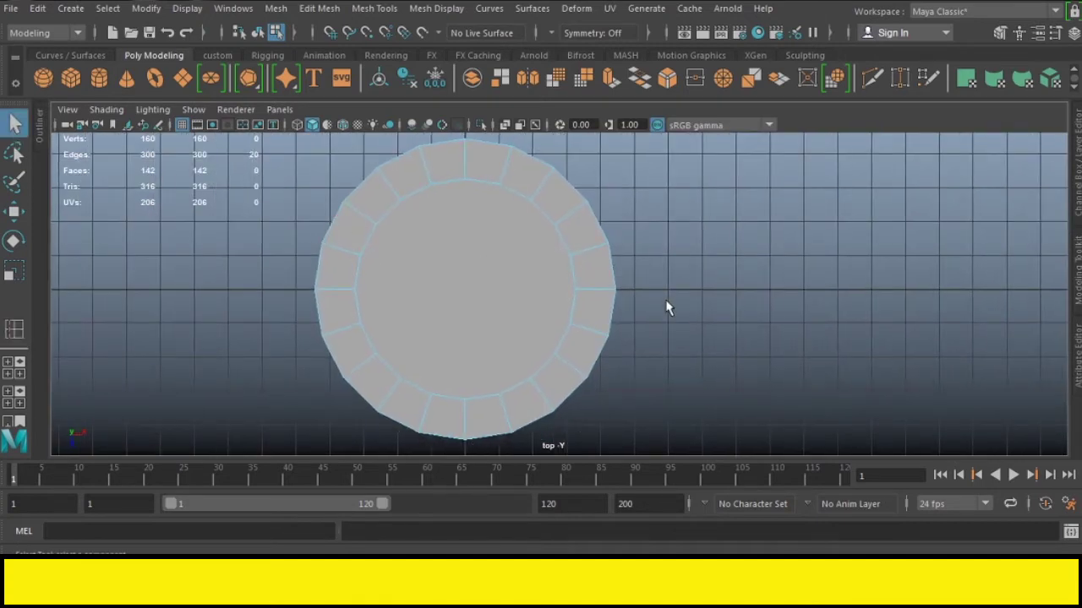
key(space)
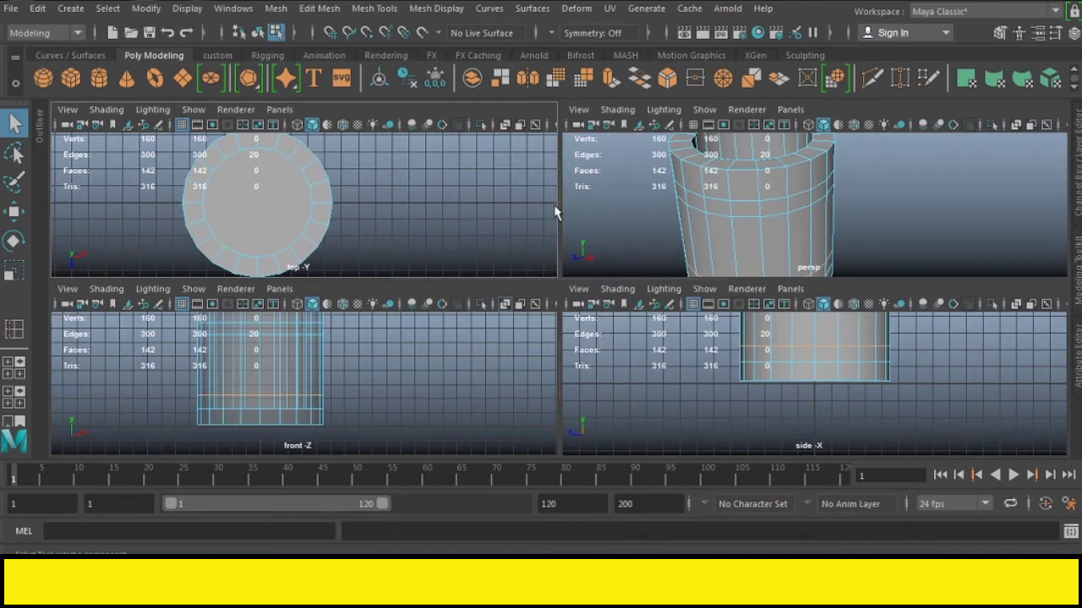
click(869, 218)
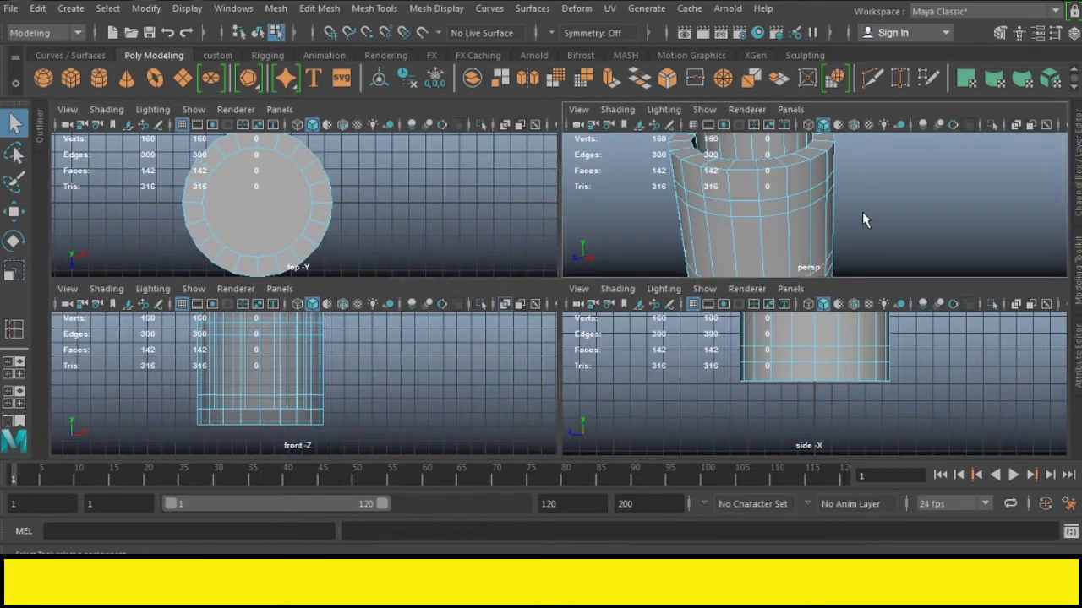
key(f)
key(space)
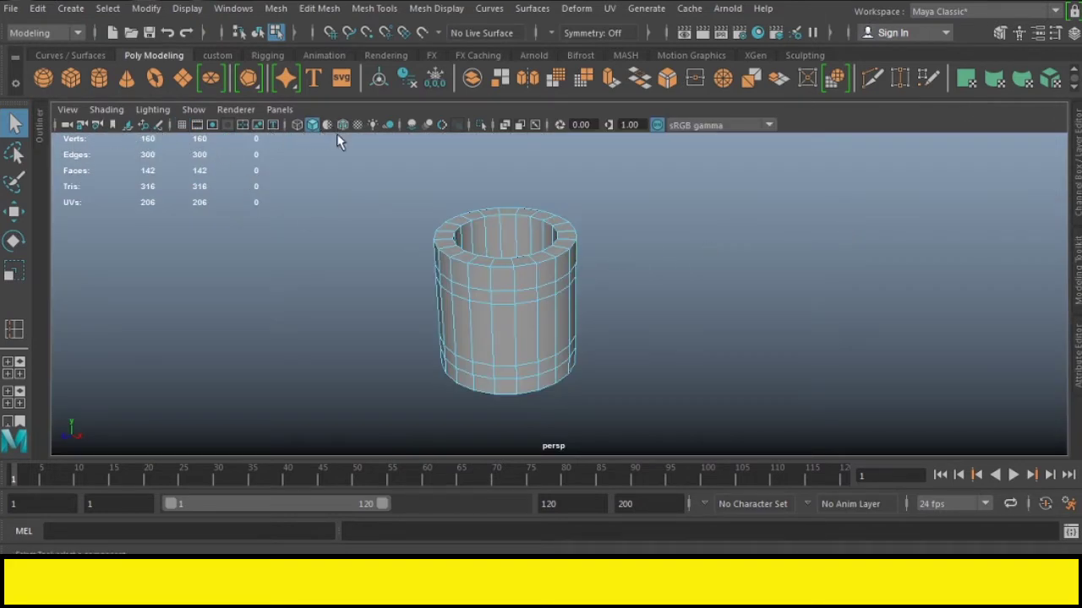
click(181, 124)
mouse_move(590, 360)
alt+mouse_down()
mouse_move(531, 404)
mouse_move(533, 417)
alt+mouse_up()
mouse_move(533, 417)
alt+middle_down()
mouse_move(540, 335)
mouse_move(528, 300)
alt+middle_up()
mouse_move(527, 300)
alt+mouse_down()
mouse_move(540, 340)
mouse_move(519, 302)
alt+mouse_up()
scroll(524, 318, up, 3)
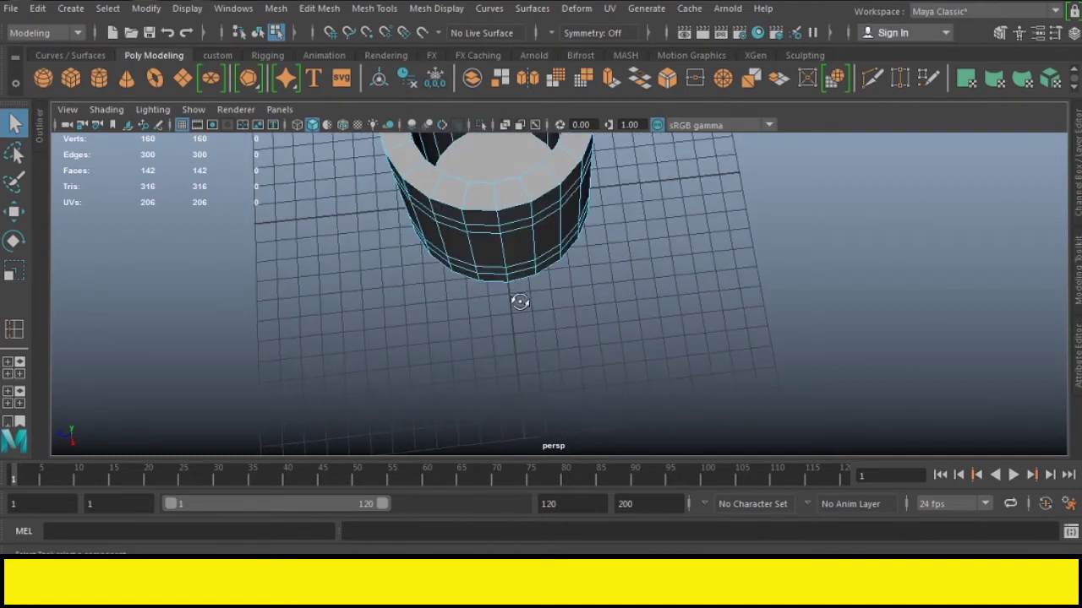
right_drag(520, 301, 517, 88)
Extrude two adjacent upper side faces outward into a protruding block
shift+click(487, 235)
alt+drag(492, 364, 575, 309)
key(ctrl+e)
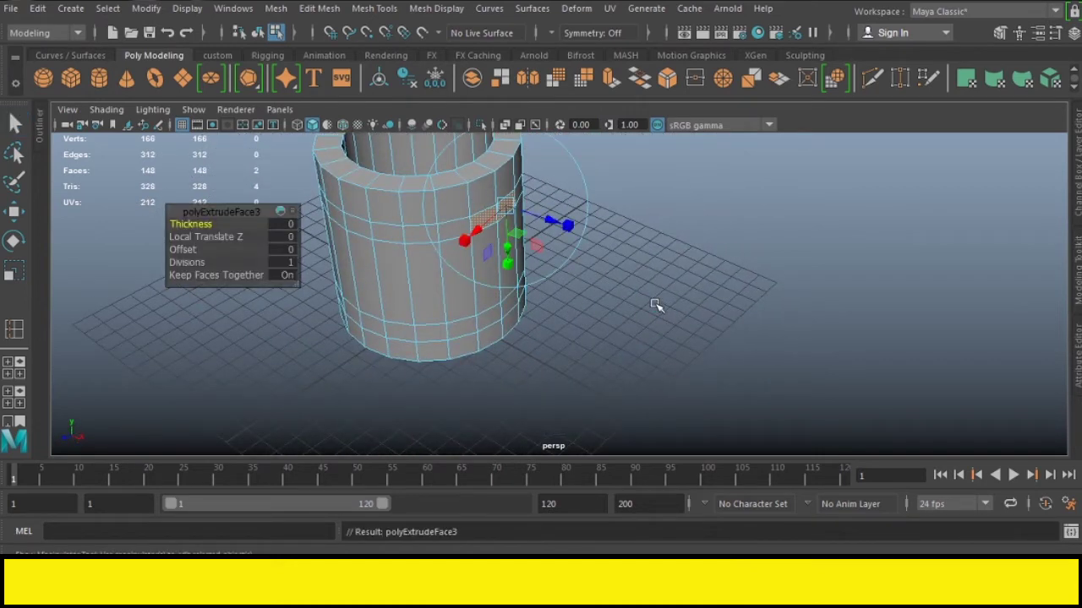
drag(563, 225, 594, 239)
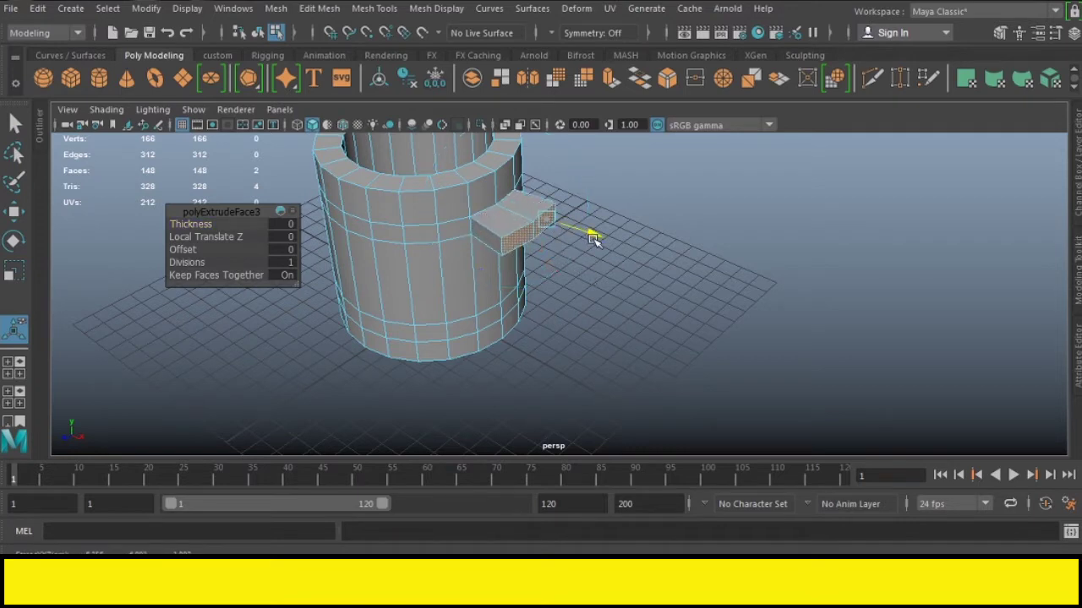
Extrude a lower side face outward into a second block
click(491, 314)
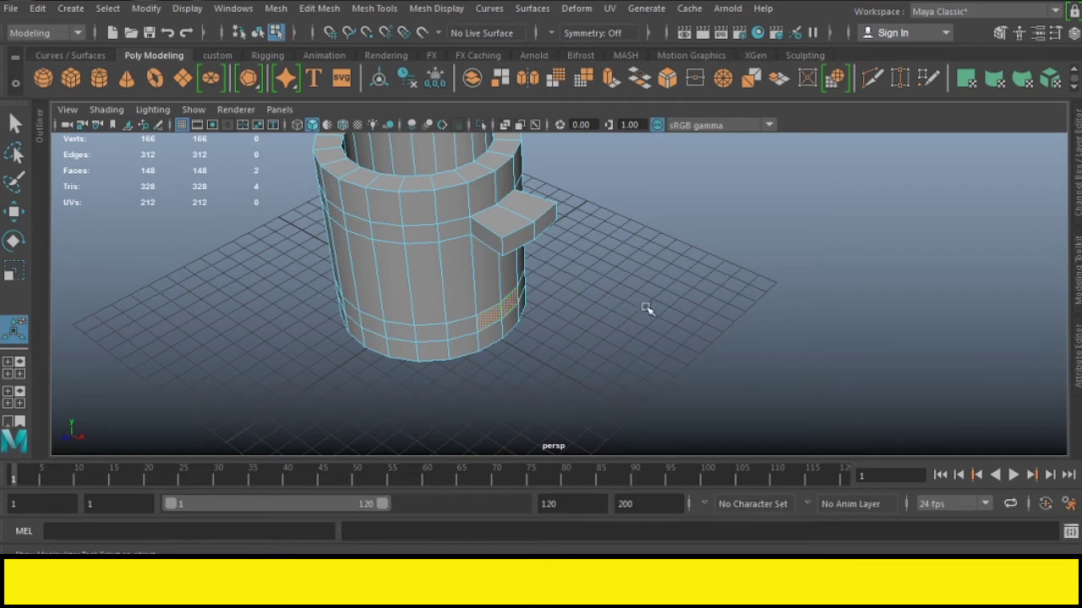
key(ctrl+e)
drag(572, 324, 629, 329)
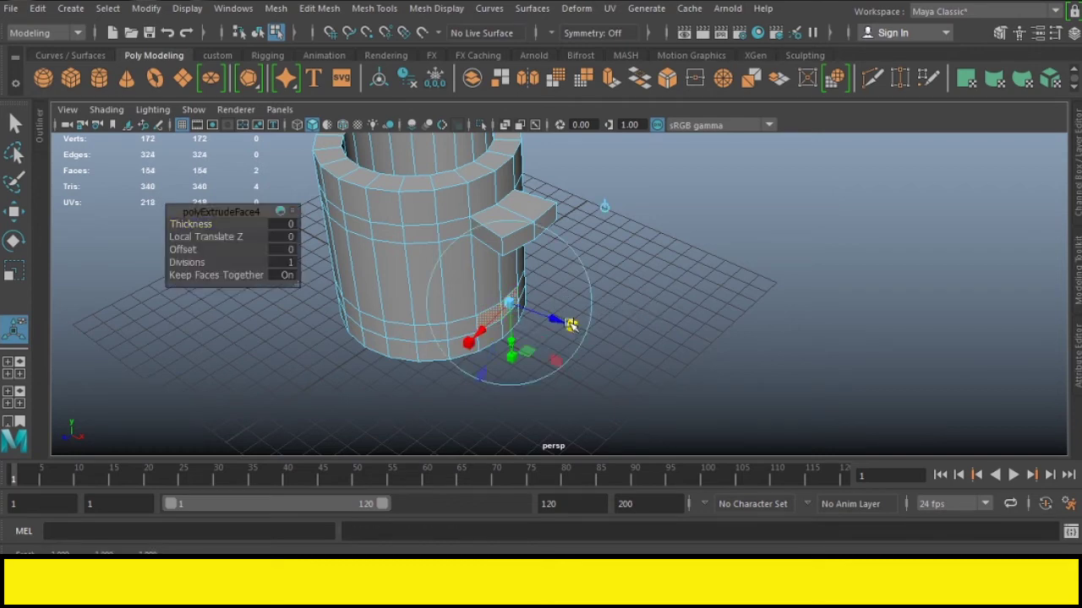
click(670, 290)
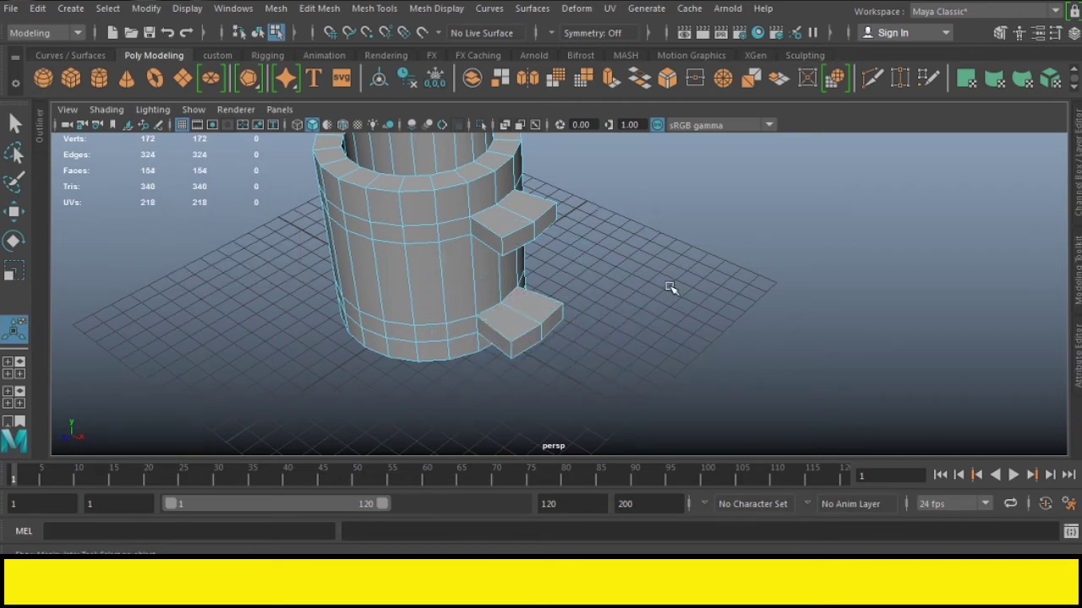
key(space)
key(space)
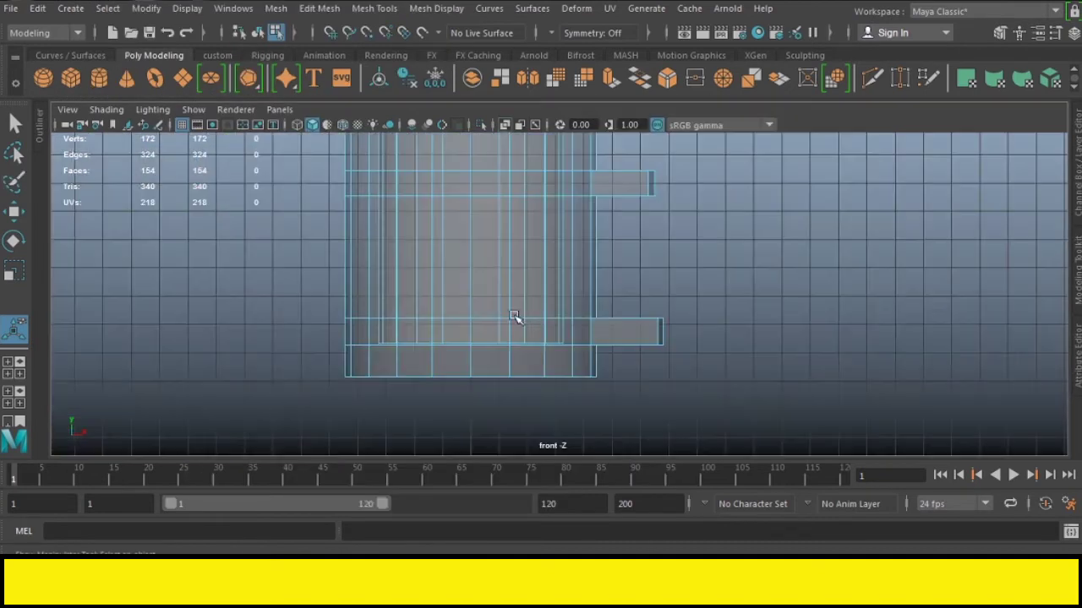
Pull the outer-end vertices of both blocks back toward the cylinder in the front view
right_drag(619, 287, 539, 116)
drag(710, 374, 634, 319)
shift+drag(632, 164, 684, 241)
key(w)
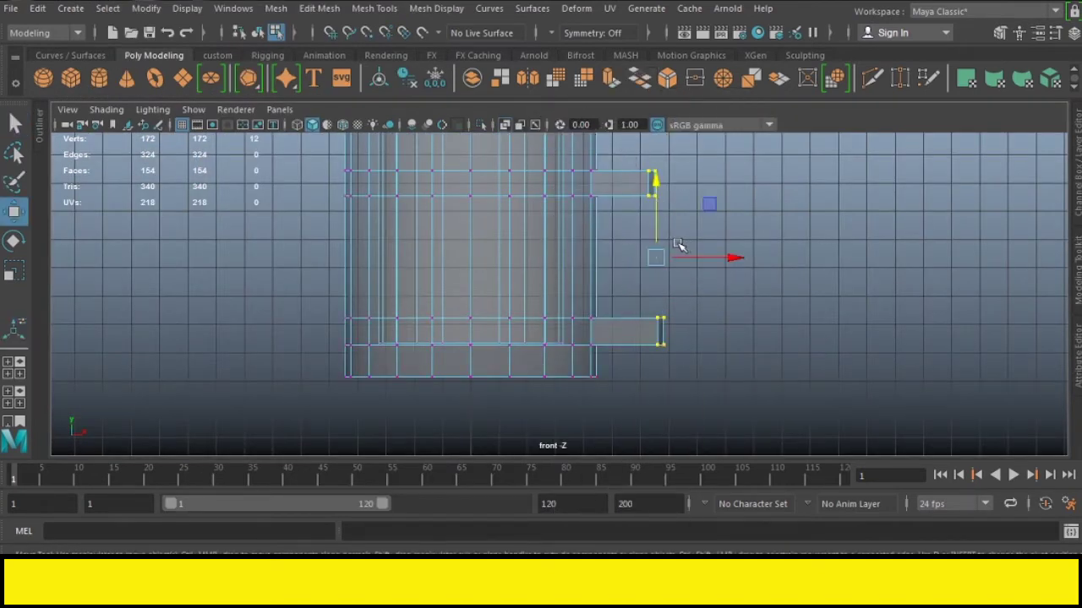
drag(735, 260, 713, 259)
drag(695, 382, 629, 304)
drag(687, 326, 692, 331)
key(space)
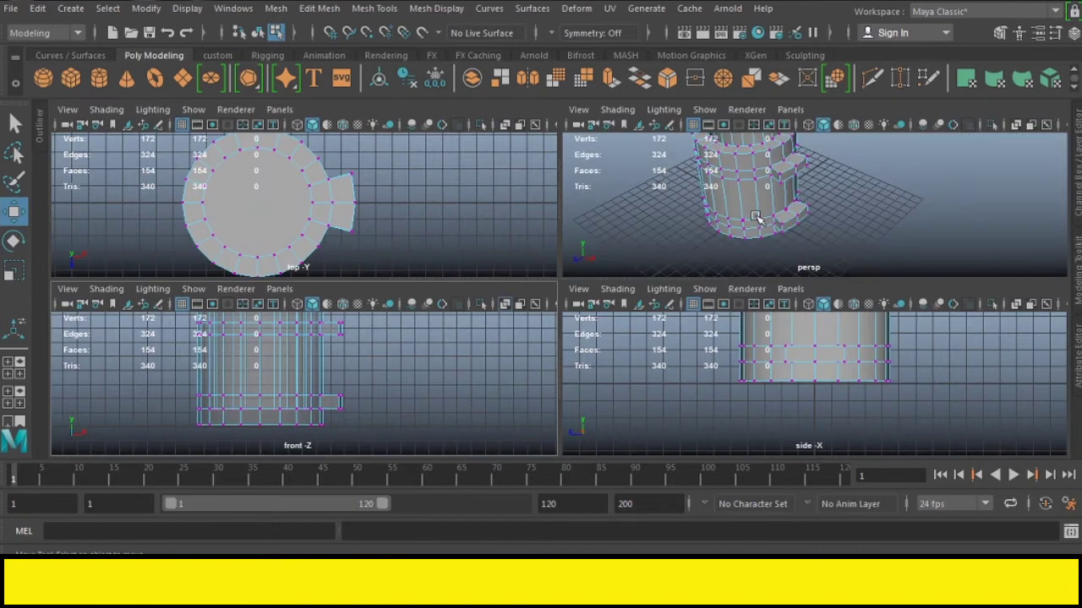
Delete the side face and end face of the upper stub
key(space)
mouse_move(575, 314)
alt+mouse_down()
mouse_move(613, 301)
mouse_move(603, 244)
alt+mouse_up()
scroll(609, 256, up, 3)
scroll(606, 264, up, 2)
right_drag(612, 199, 604, 164)
alt+drag(617, 188, 616, 261)
click(491, 246)
key(Delete)
click(512, 227)
key(Delete)
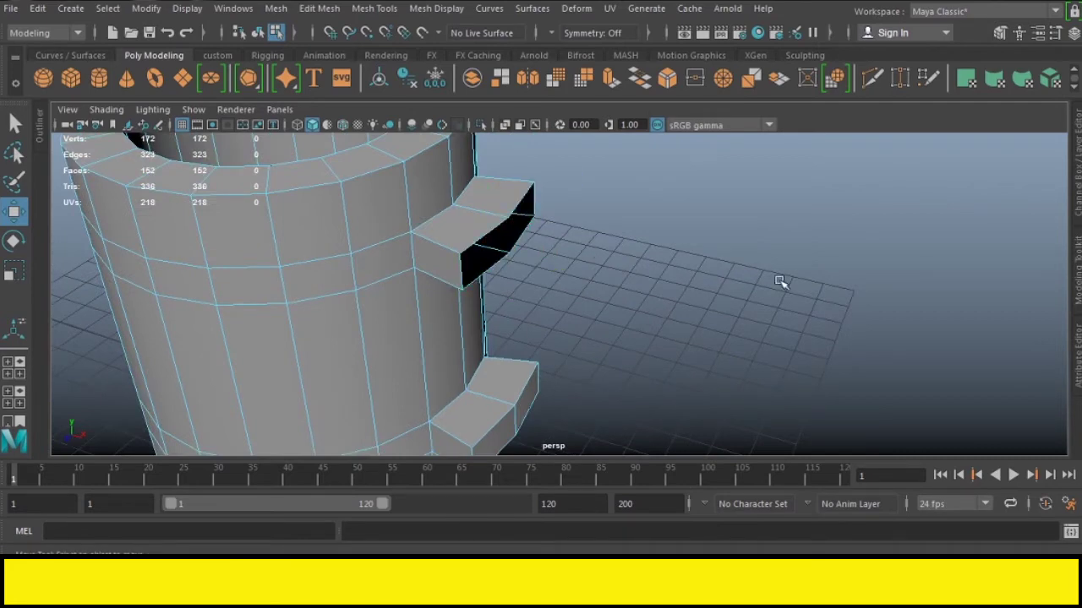
Delete two faces from the lower stub, leaving it open
alt+drag(612, 313, 617, 287)
click(494, 334)
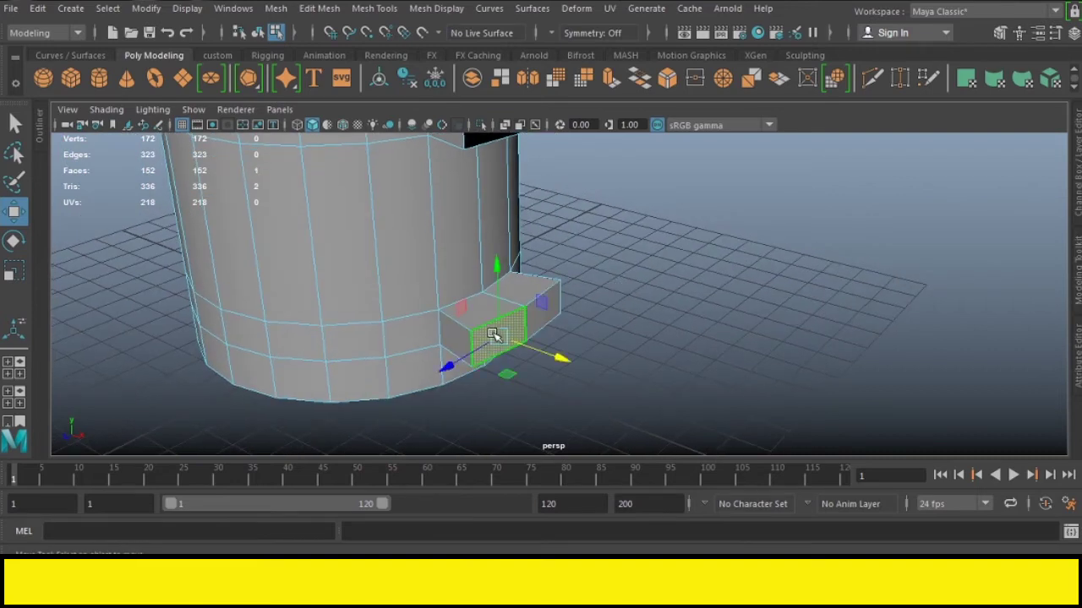
key(Delete)
click(545, 306)
key(Delete)
mouse_move(654, 281)
alt+mouse_down()
mouse_move(707, 282)
mouse_move(697, 332)
alt+mouse_up()
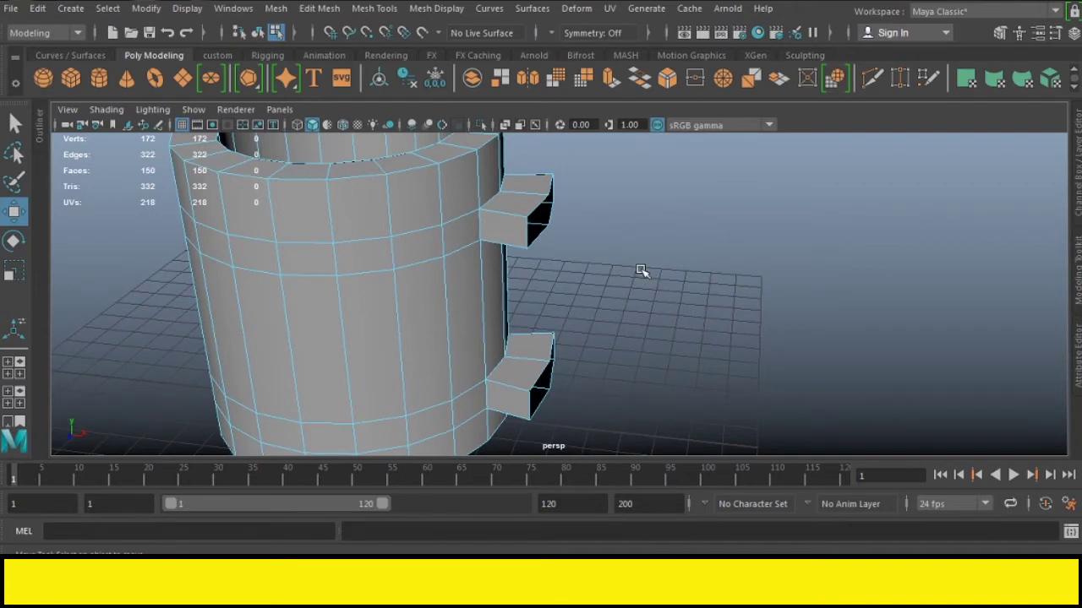
Select three faces of the upper handle stub
right_drag(639, 193, 644, 189)
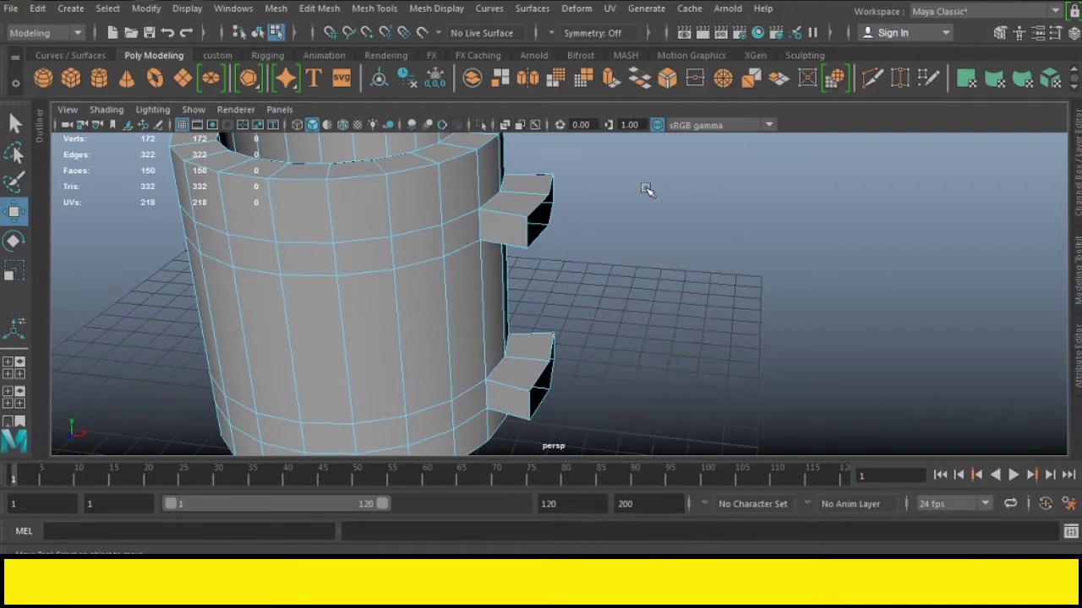
click(519, 232)
shift+click(522, 210)
shift+click(531, 182)
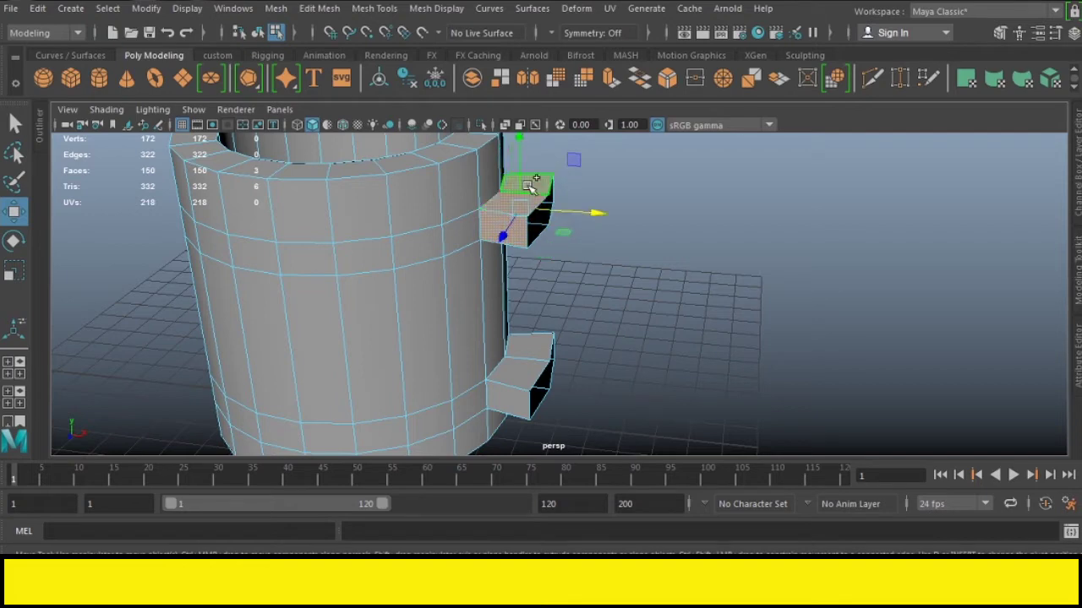
alt+drag(602, 290, 529, 208)
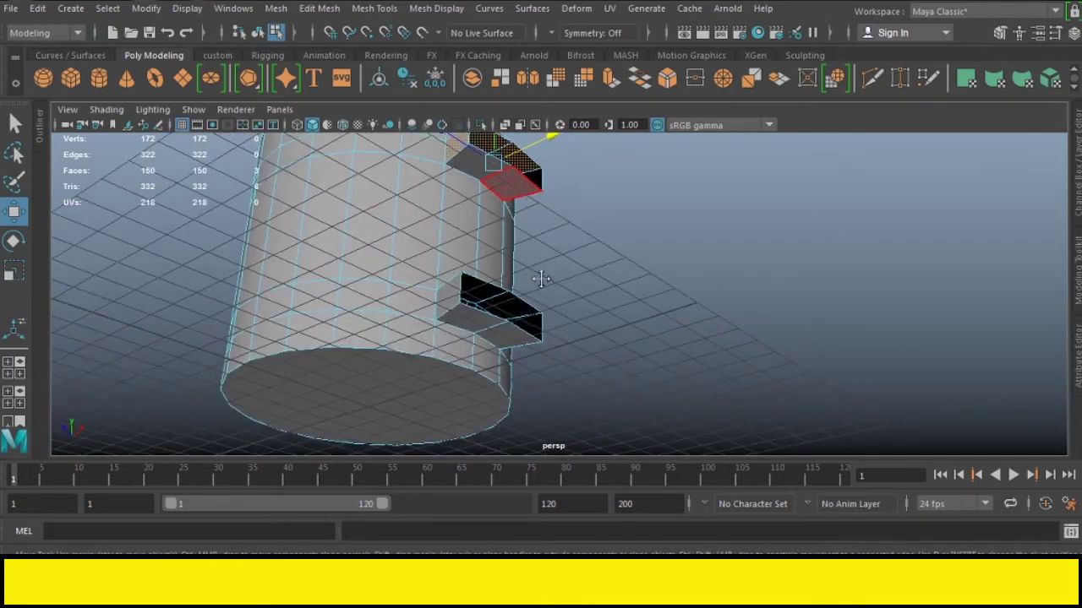
alt+drag(541, 267, 522, 277)
Hide the ground grid and add two more upper-stub faces to the selection
click(182, 126)
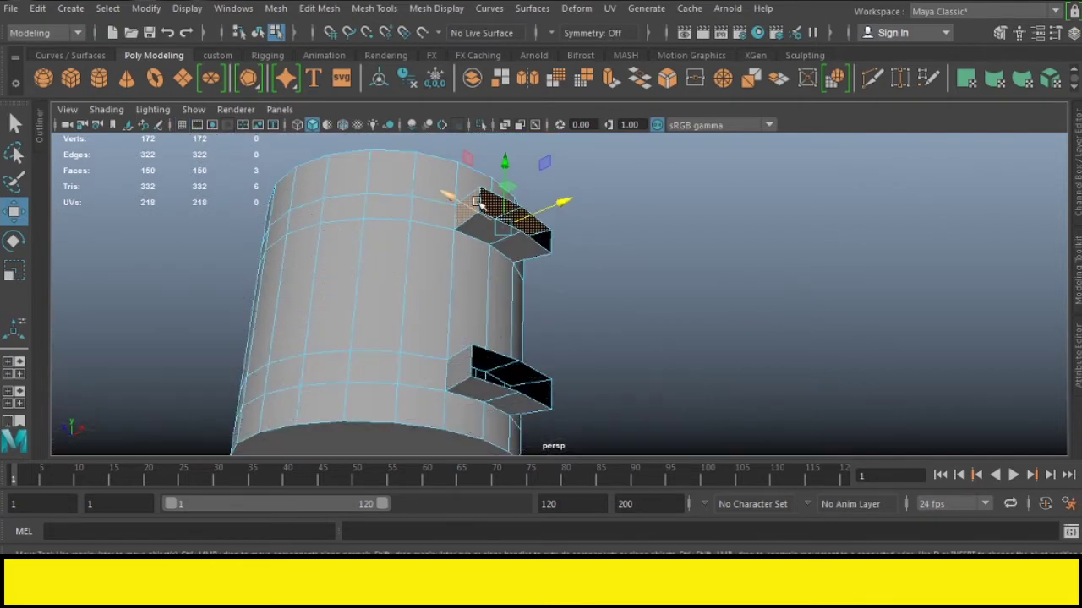
shift+click(492, 227)
mouse_move(628, 282)
alt+mouse_down()
mouse_move(423, 313)
mouse_move(519, 282)
alt+mouse_up()
shift+click(586, 230)
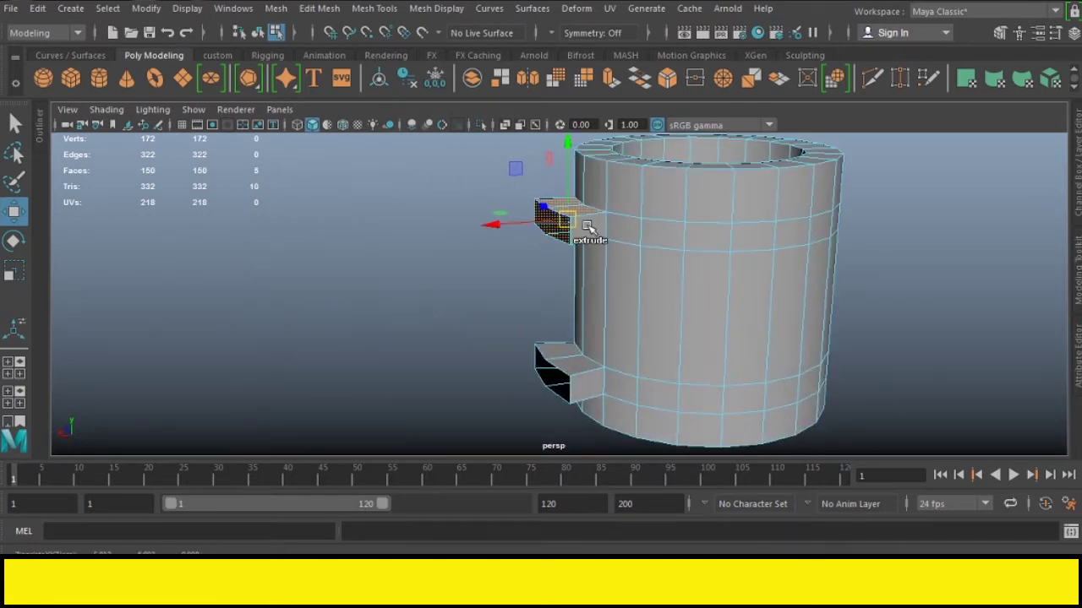
scroll(575, 262, up, 2)
scroll(555, 297, up, 2)
alt+drag(555, 297, 707, 255)
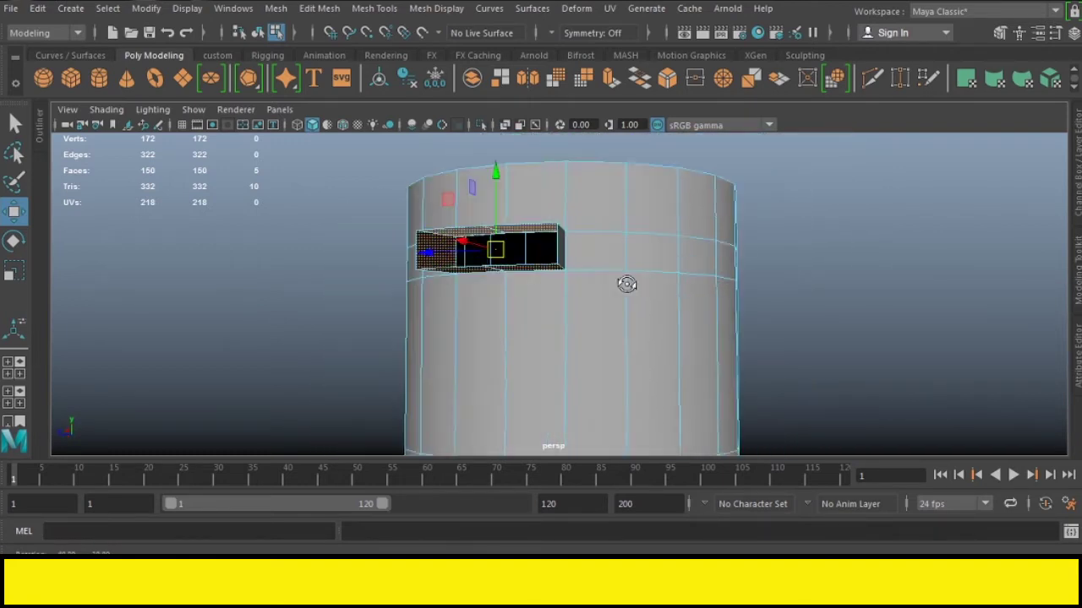
alt+drag(707, 255, 591, 282)
mouse_move(451, 285)
alt+mouse_down()
mouse_move(495, 313)
mouse_move(724, 309)
mouse_move(793, 294)
alt+mouse_up()
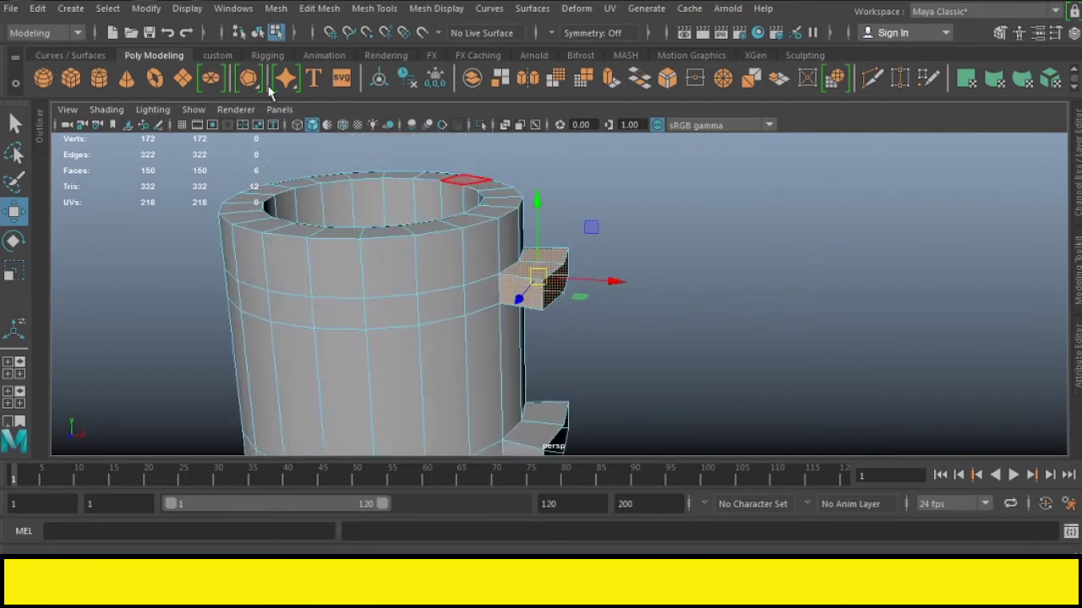
Duplicate the selected stub faces with Edit Mesh > Duplicate
click(313, 10)
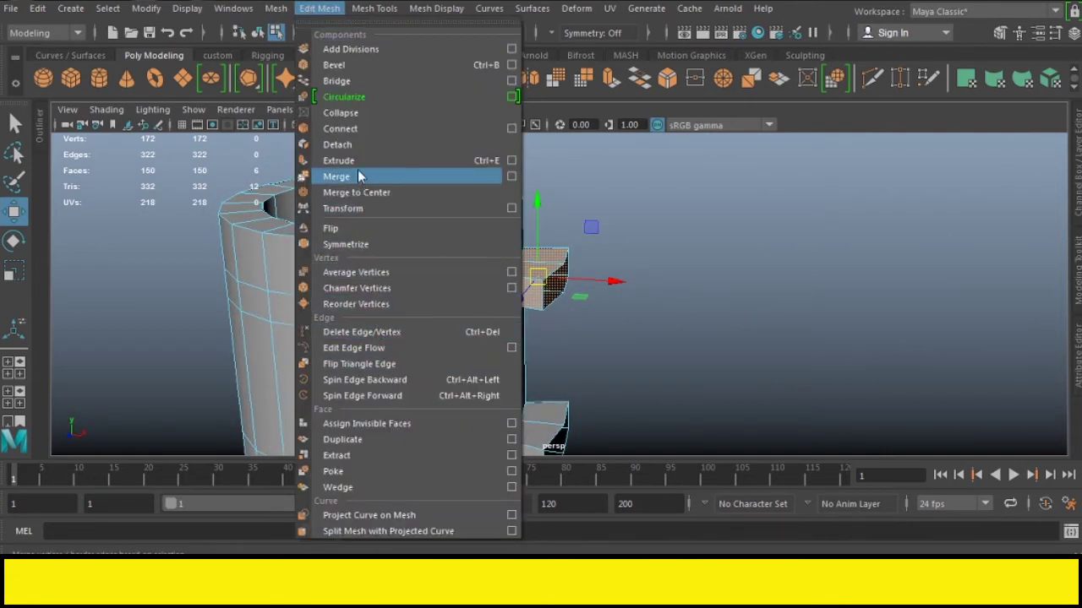
click(364, 439)
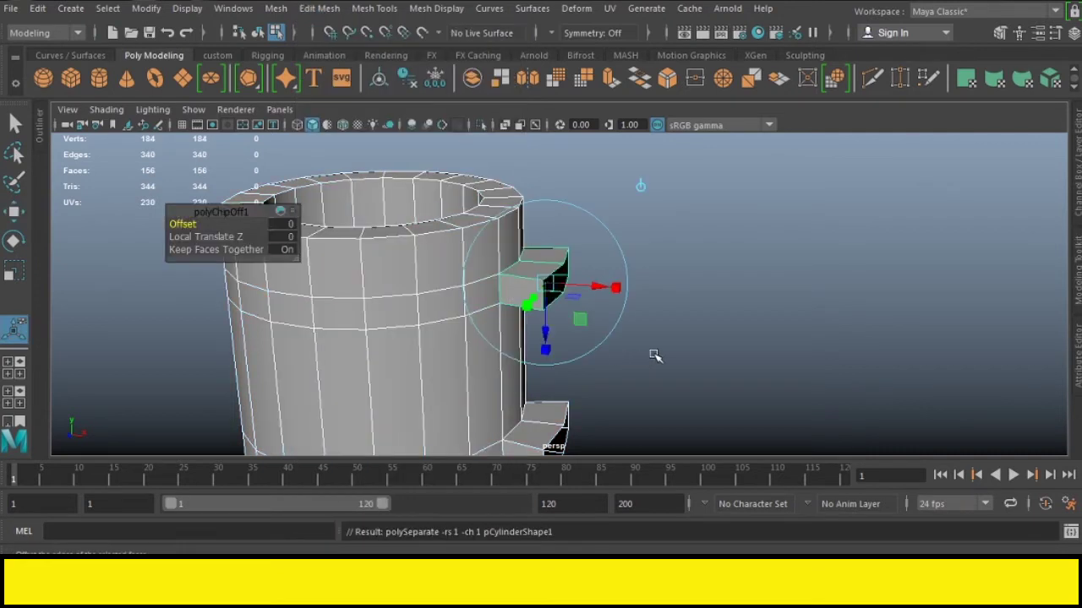
key(t)
Select the duplicated box in Object mode and move it right, away from the mug
right_drag(577, 273, 651, 116)
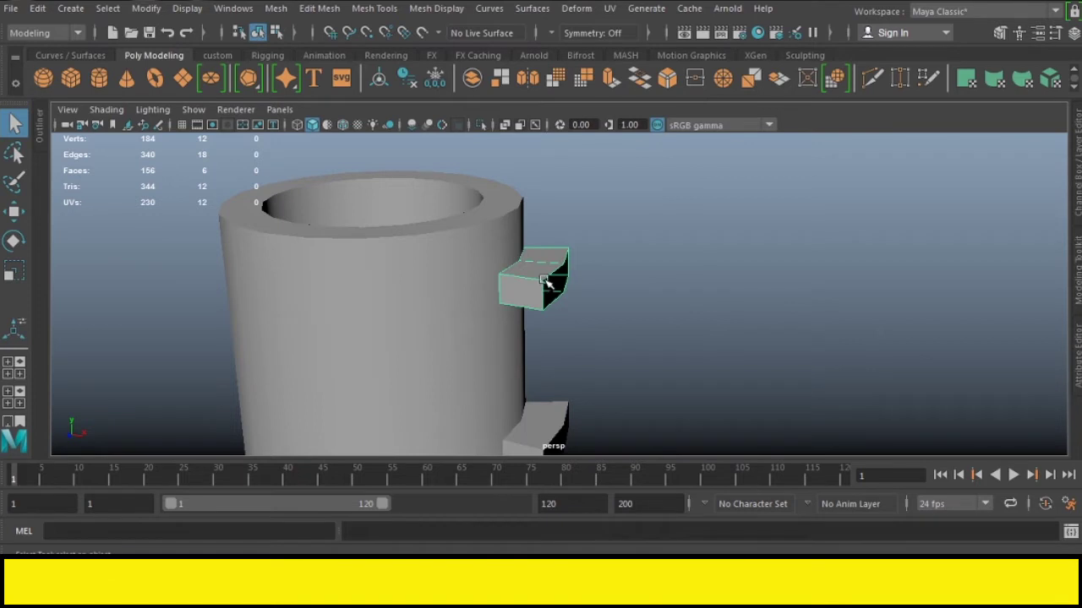
key(w)
click(570, 281)
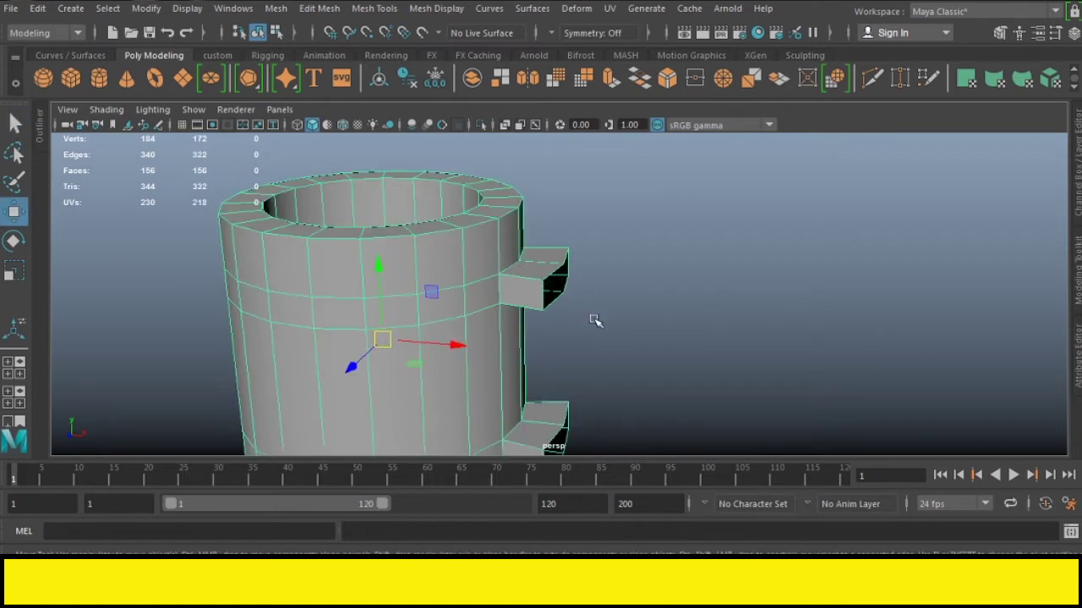
click(664, 302)
click(532, 262)
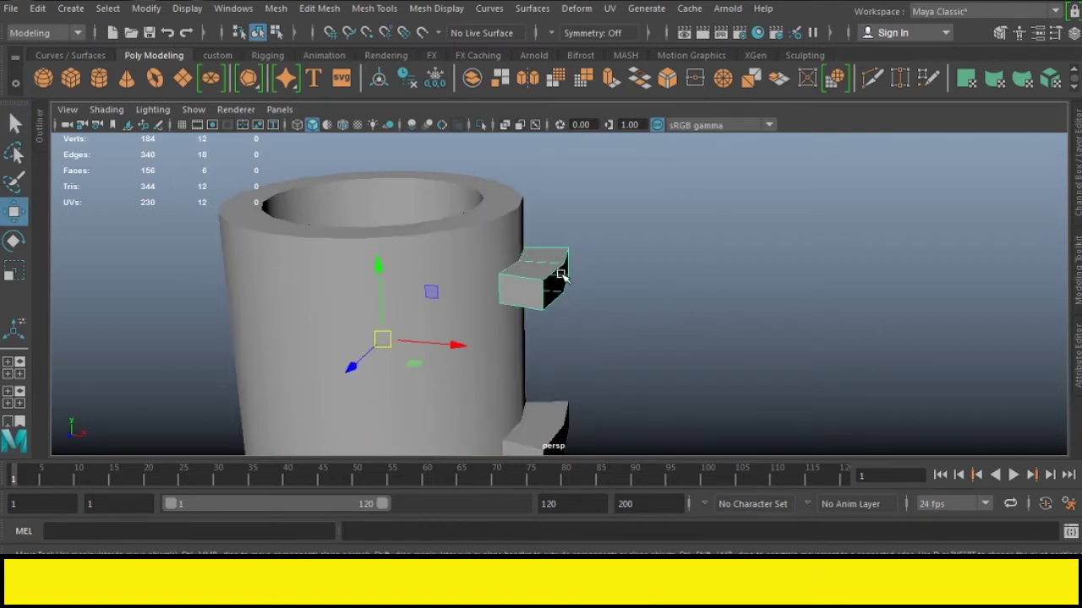
drag(454, 341, 589, 368)
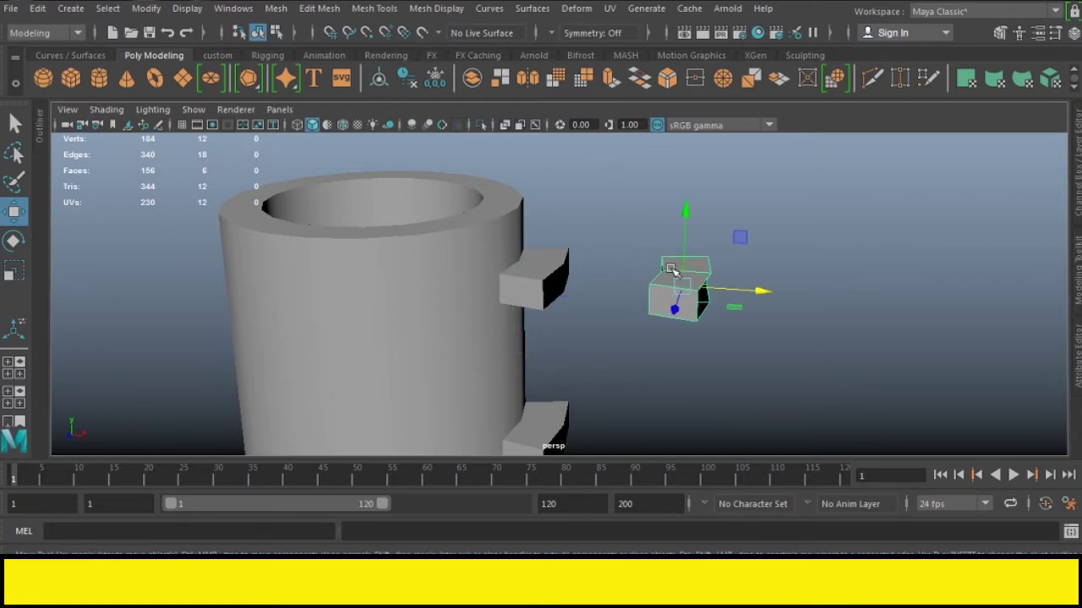
key(space)
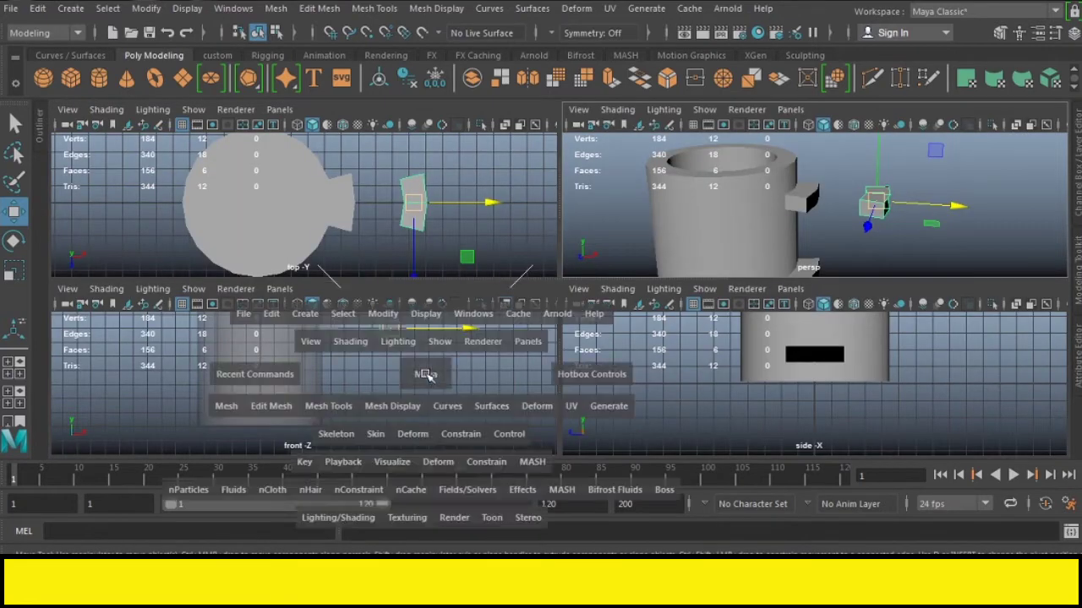
Move the box down-left and rotate it between the stubs in the front view
key(space)
drag(732, 184, 639, 261)
scroll(640, 262, up, 2)
key(e)
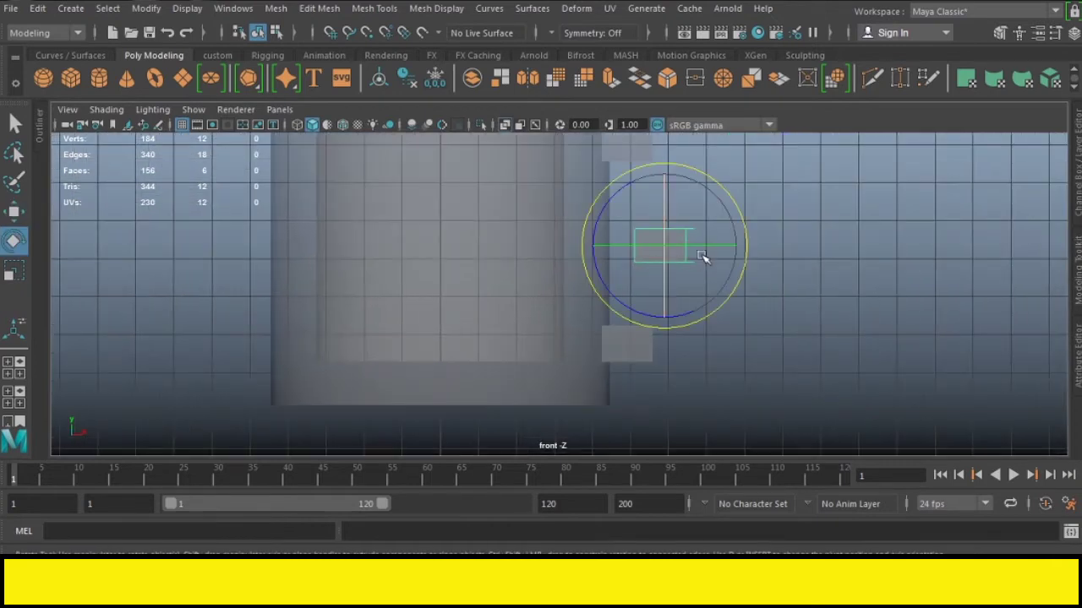
mouse_move(741, 236)
mouse_down()
mouse_move(699, 172)
mouse_move(640, 161)
mouse_move(655, 160)
mouse_up()
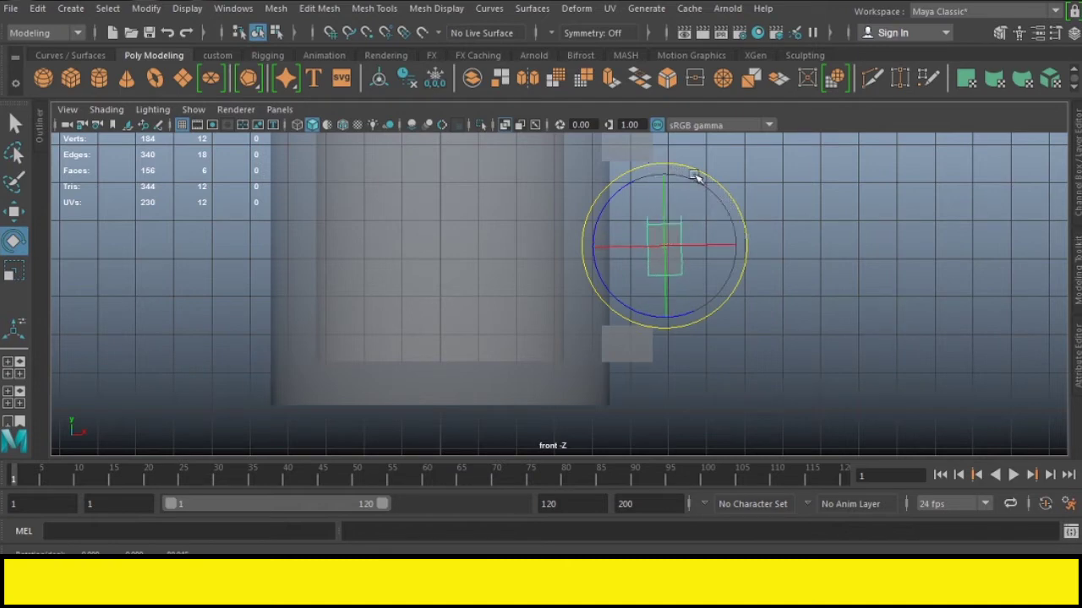
drag(717, 179, 720, 180)
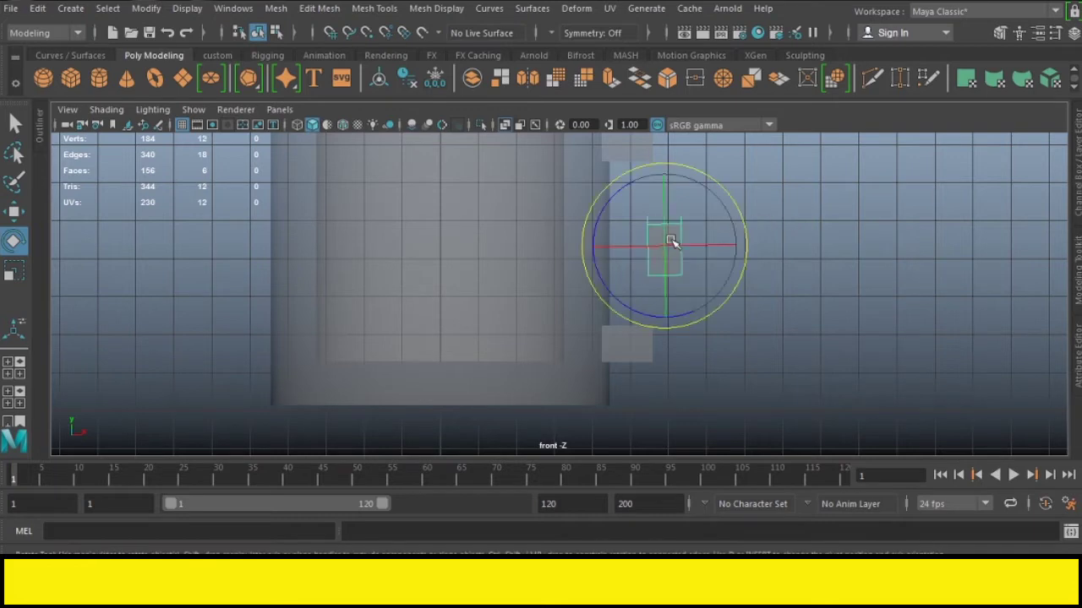
Orbit around the mug in the perspective view and select the mug and handle pieces
key(space)
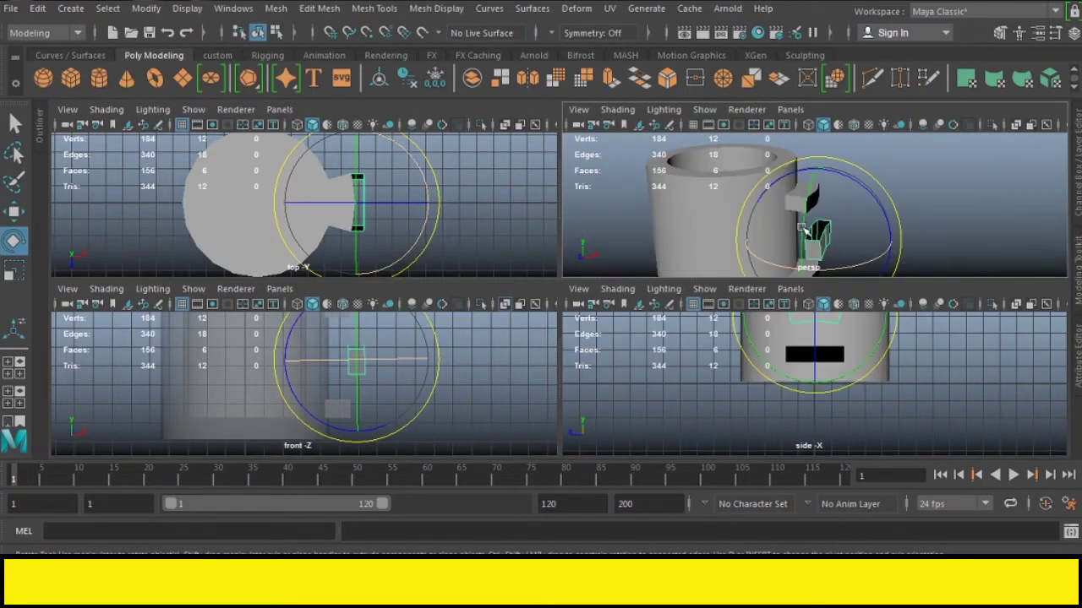
key(space)
mouse_move(843, 232)
alt+mouse_down()
mouse_move(699, 295)
mouse_move(645, 267)
mouse_move(543, 307)
mouse_move(569, 353)
mouse_move(721, 346)
mouse_move(686, 335)
mouse_move(711, 255)
mouse_move(623, 241)
mouse_move(722, 269)
alt+mouse_up()
scroll(598, 273, down, 5)
drag(344, 181, 674, 405)
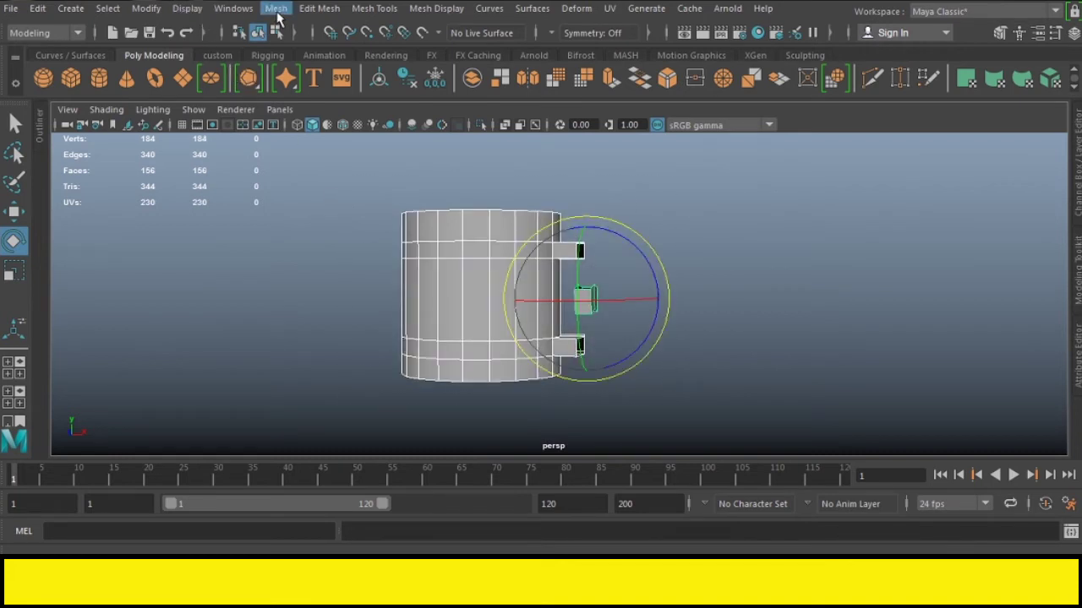
Combine the mug and handle pieces into polySurface1, frame it, and switch to edge selection
click(277, 16)
click(297, 67)
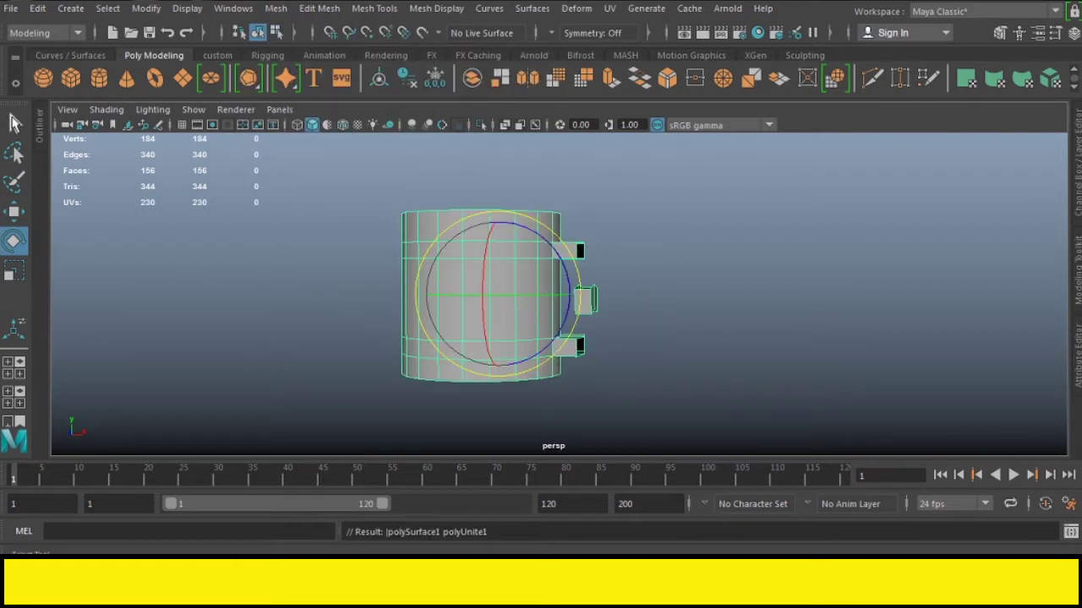
key(q)
key(f)
right_drag(650, 281, 649, 100)
alt+drag(687, 308, 642, 334)
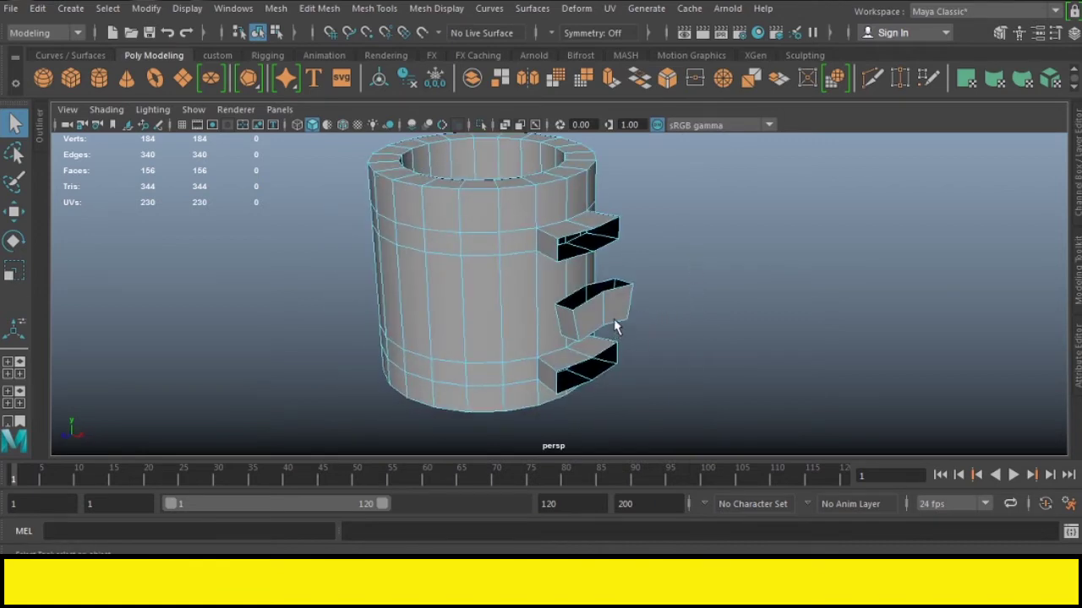
scroll(591, 278, up, 3)
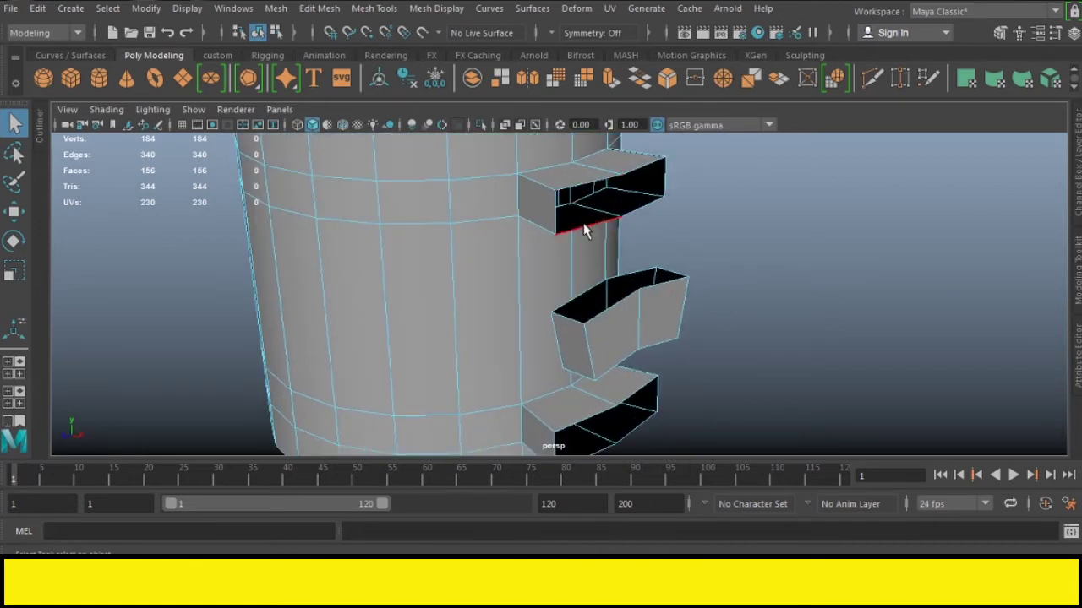
Bridge the first opposing border-edge pairs between the handle stubs and the middle block
click(641, 86)
mouse_move(801, 299)
alt+mouse_down()
mouse_move(711, 301)
mouse_move(905, 261)
mouse_move(763, 302)
mouse_move(643, 258)
alt+mouse_up()
click(623, 226)
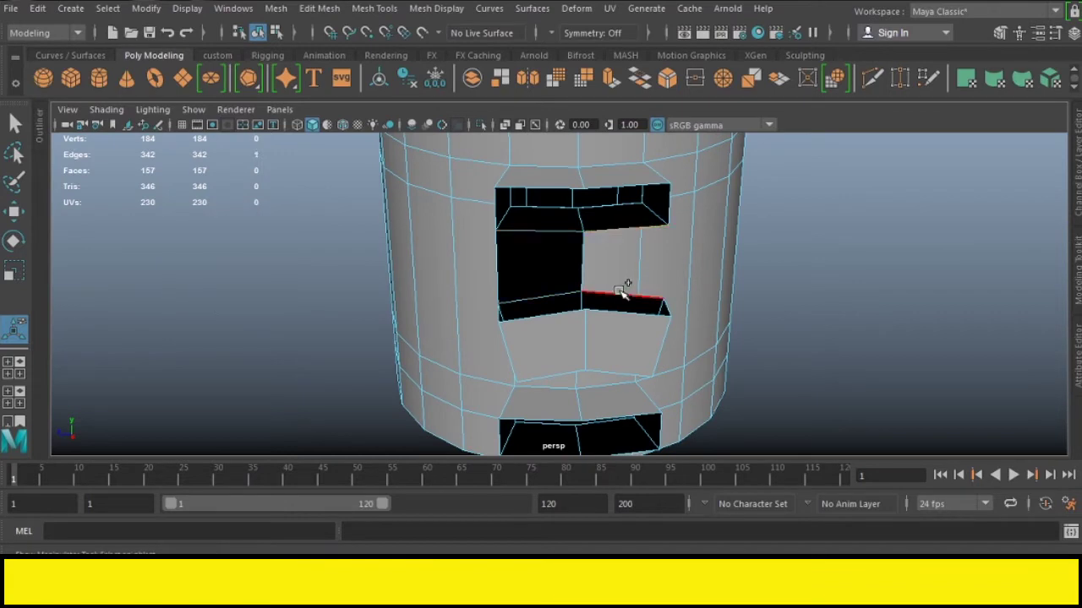
click(641, 85)
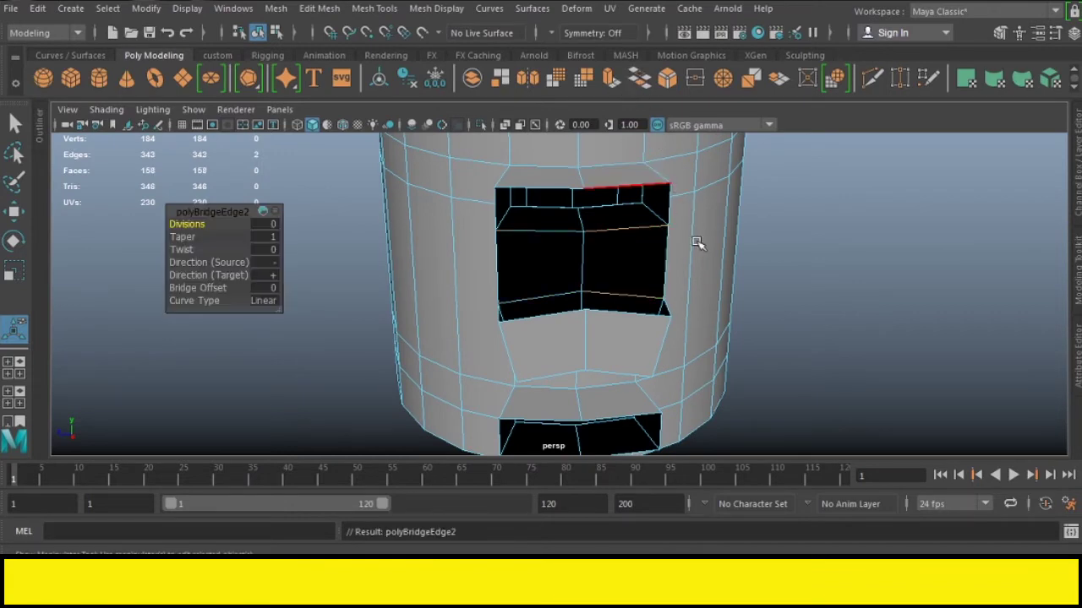
mouse_move(616, 295)
alt+mouse_down()
mouse_move(802, 292)
mouse_move(744, 245)
mouse_move(662, 283)
alt+mouse_up()
click(560, 310)
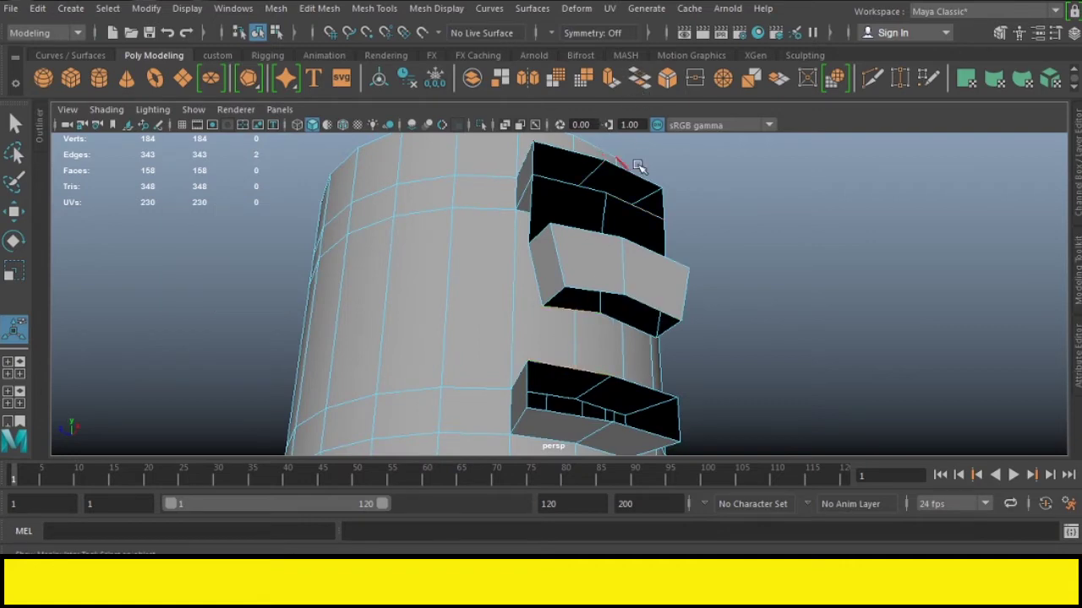
click(639, 79)
Bridge the next gaps from the lower edge and the middle block's rim, then deselect
click(635, 380)
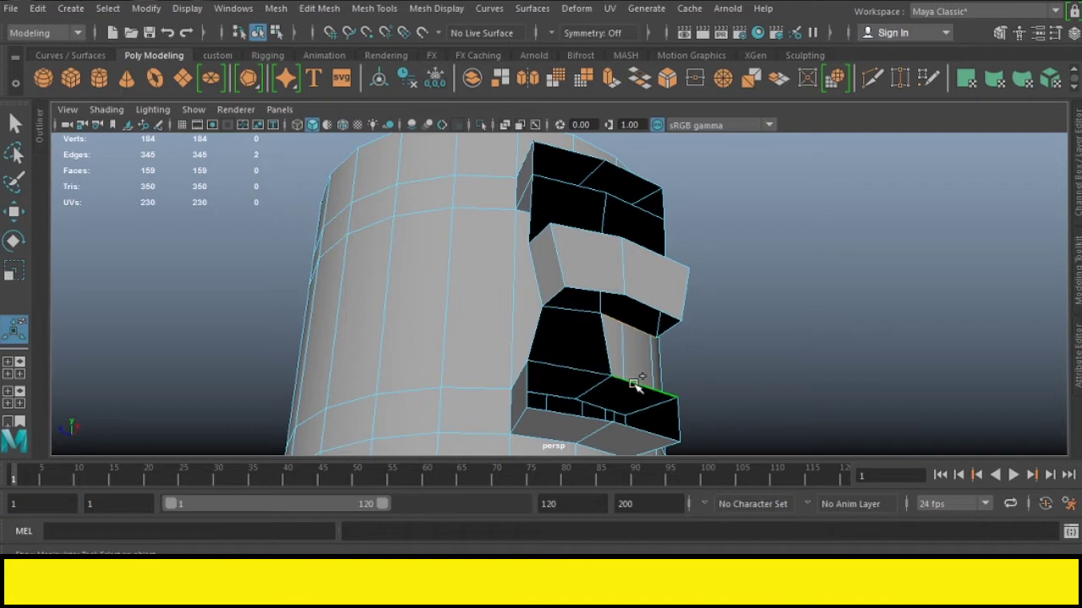
click(634, 83)
alt+drag(703, 278, 738, 339)
click(570, 216)
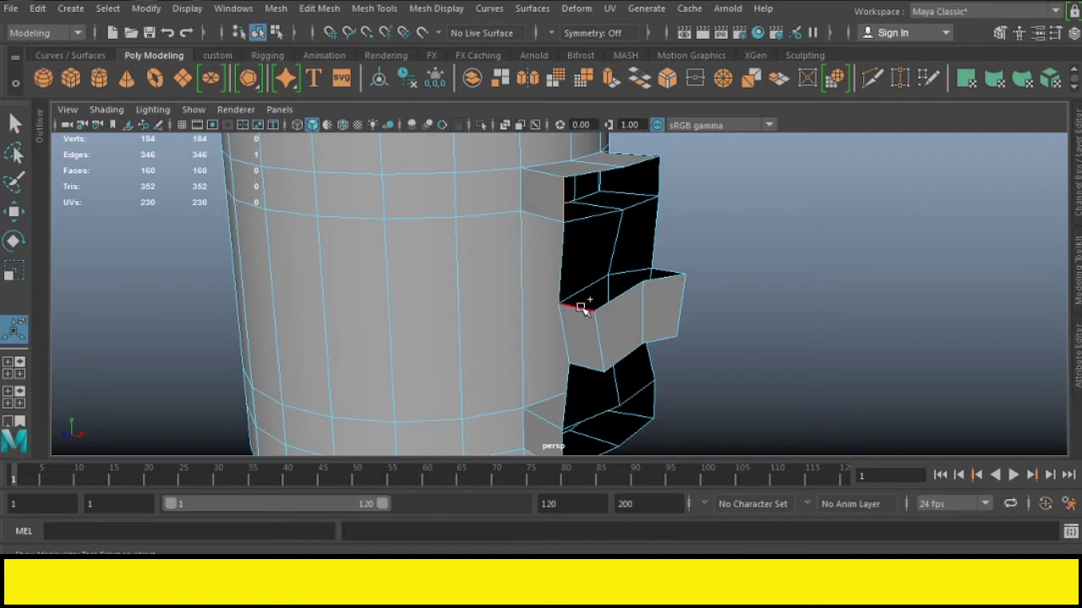
click(640, 78)
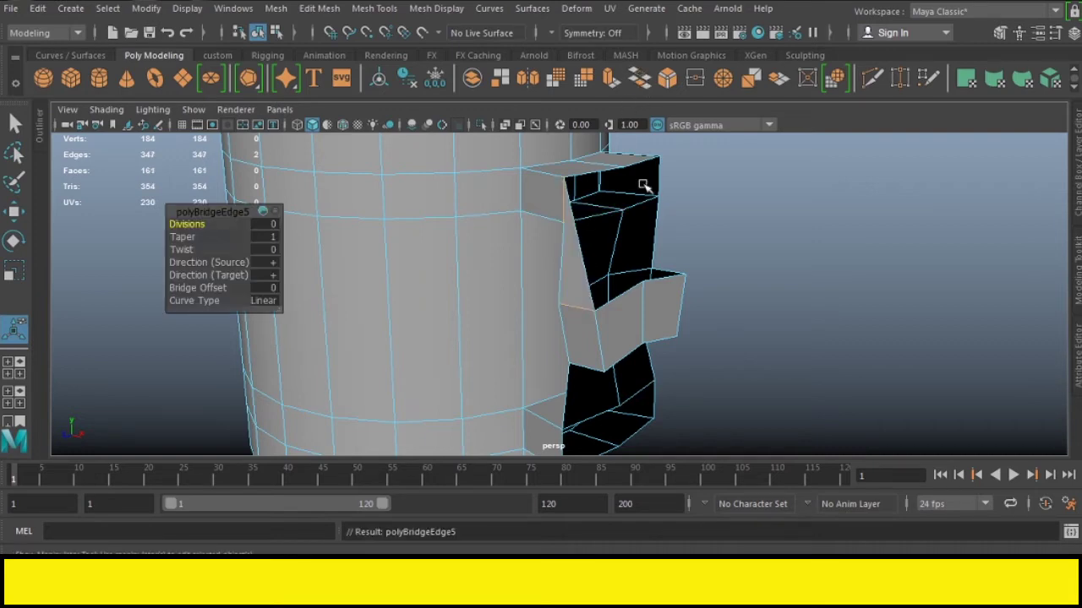
alt+drag(669, 252, 679, 265)
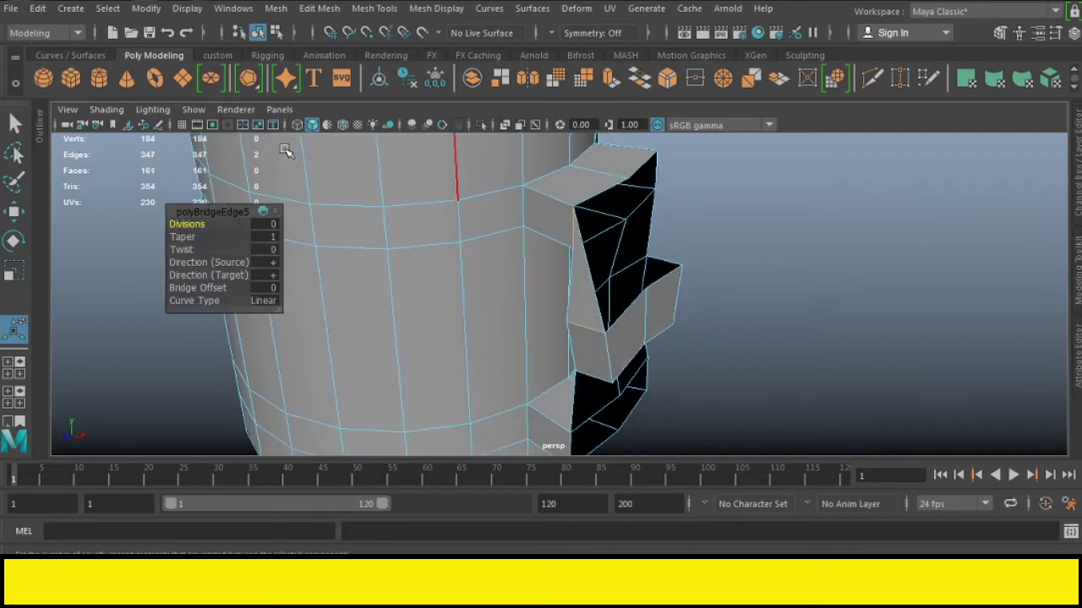
click(14, 123)
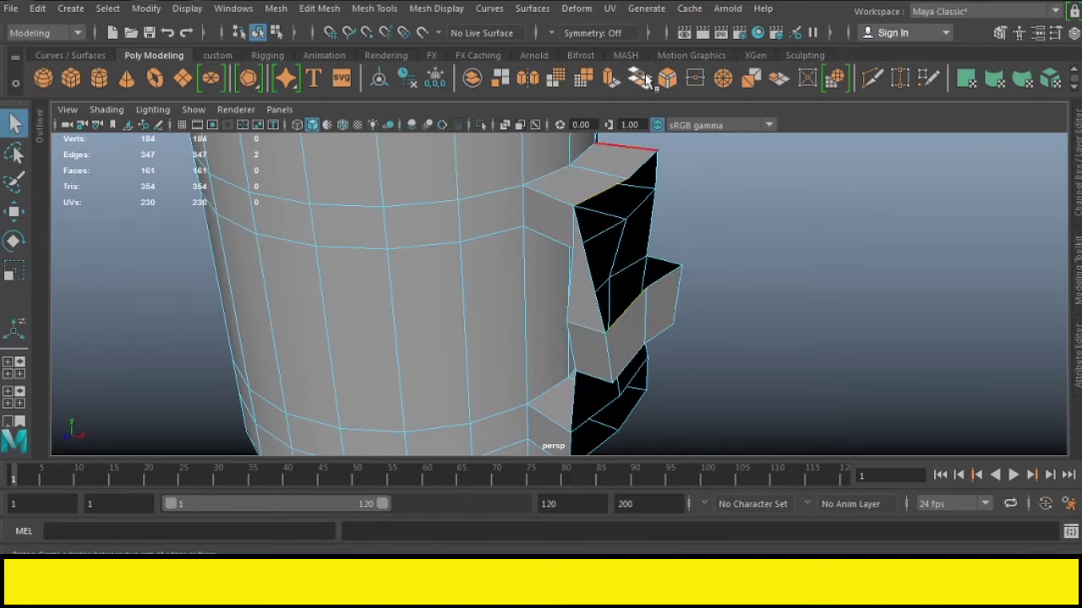
Repeat the bridge with G and bridge two more gaps along the handle
key(g)
alt+drag(857, 279, 736, 295)
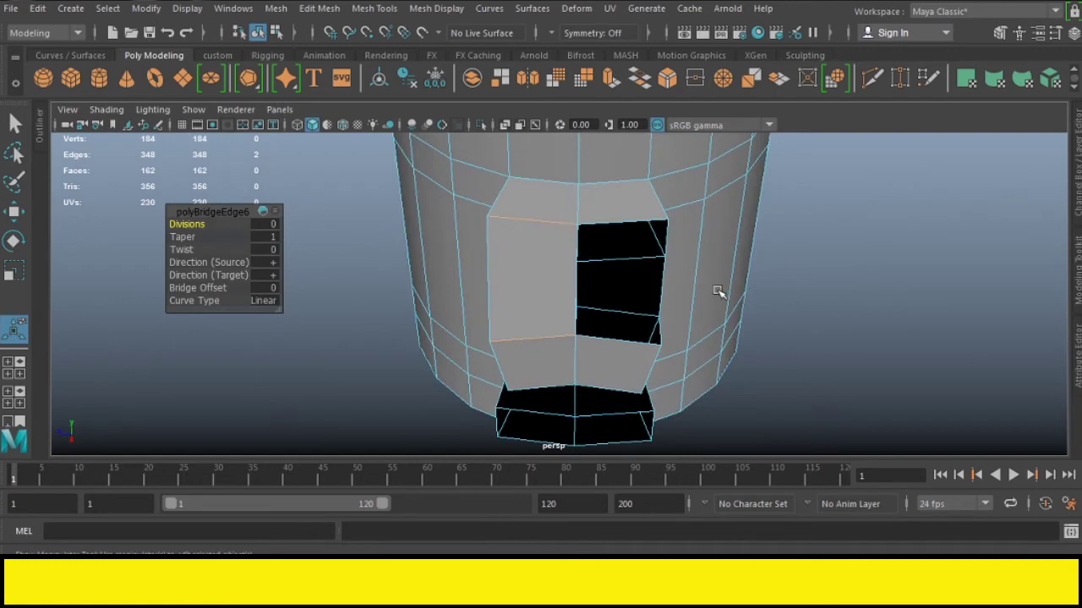
click(622, 224)
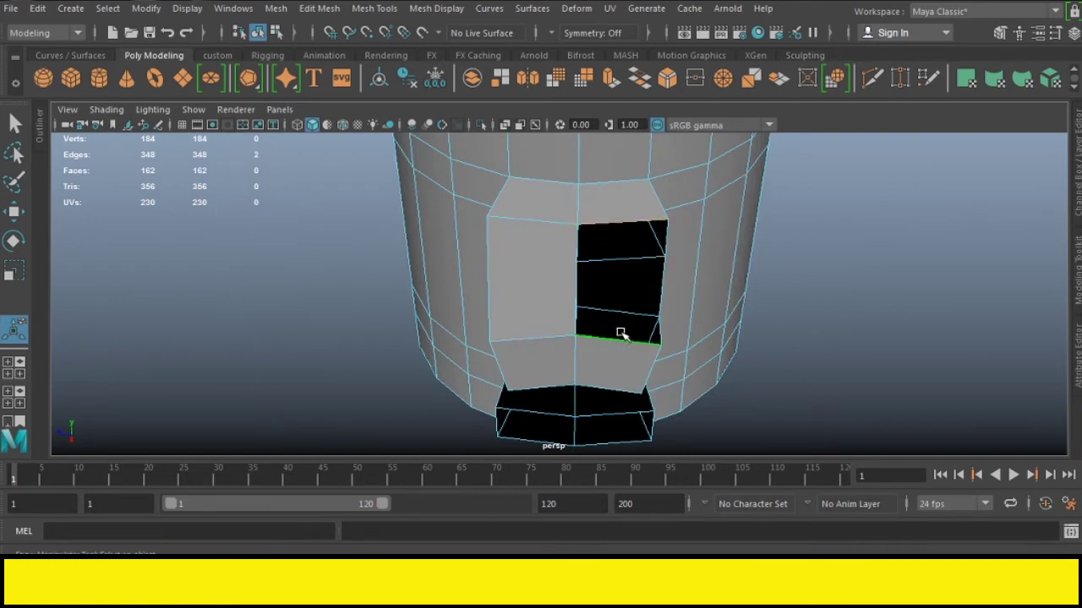
click(647, 82)
alt+drag(809, 355, 676, 333)
click(535, 255)
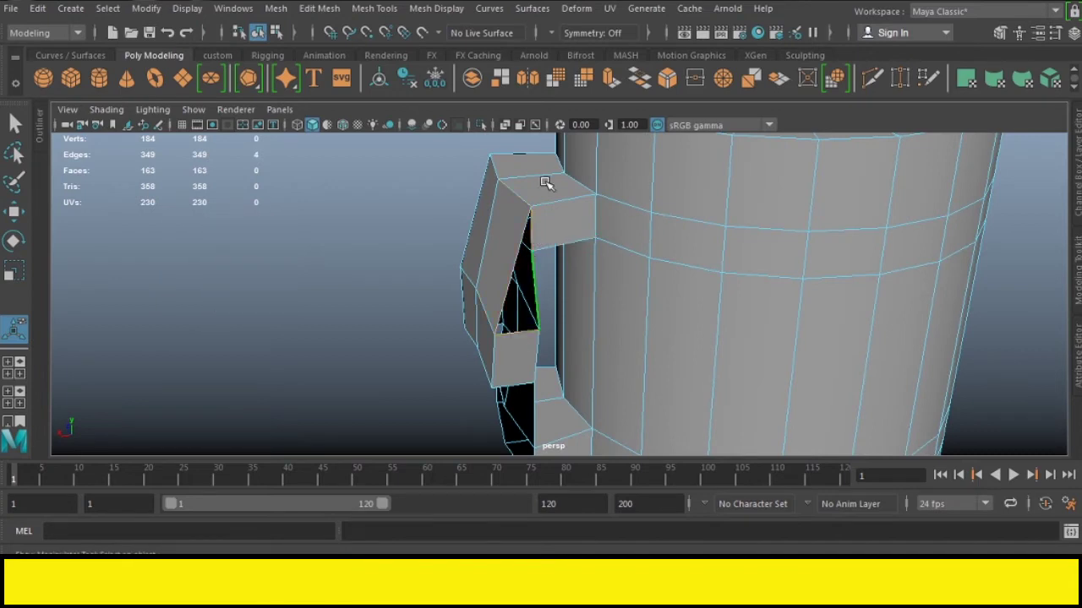
click(639, 82)
Bridge the vertical edges of the handle gaps on the other side
mouse_move(434, 234)
alt+mouse_down()
mouse_move(425, 281)
mouse_move(707, 259)
mouse_move(683, 290)
mouse_move(749, 314)
mouse_move(751, 283)
mouse_move(695, 307)
mouse_move(723, 328)
mouse_move(659, 310)
mouse_move(613, 255)
alt+mouse_up()
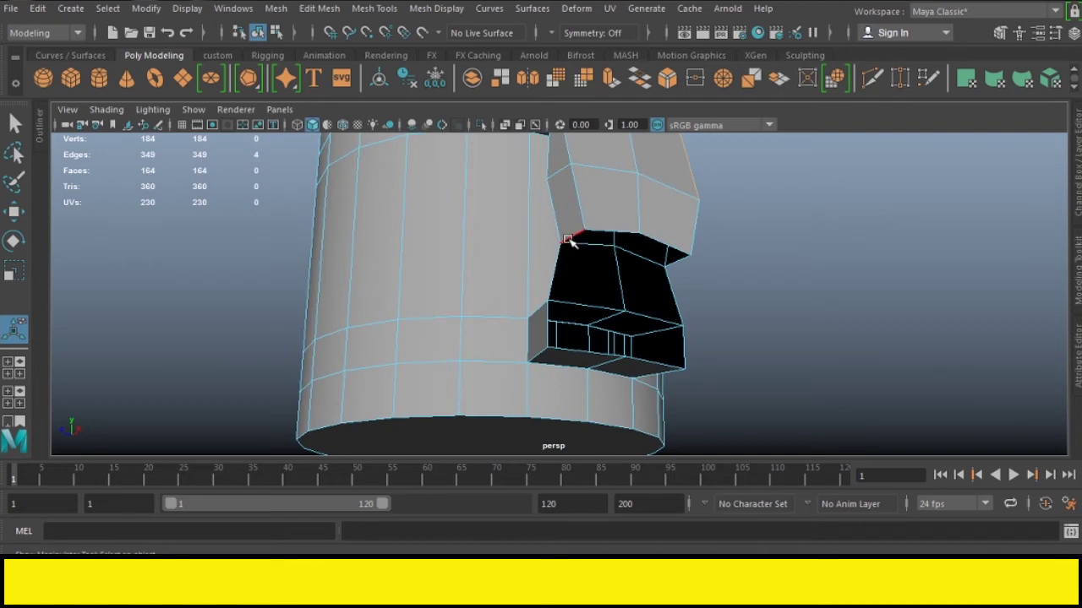
alt+drag(594, 348, 643, 355)
shift+click(593, 336)
shift+right_drag(736, 213, 767, 255)
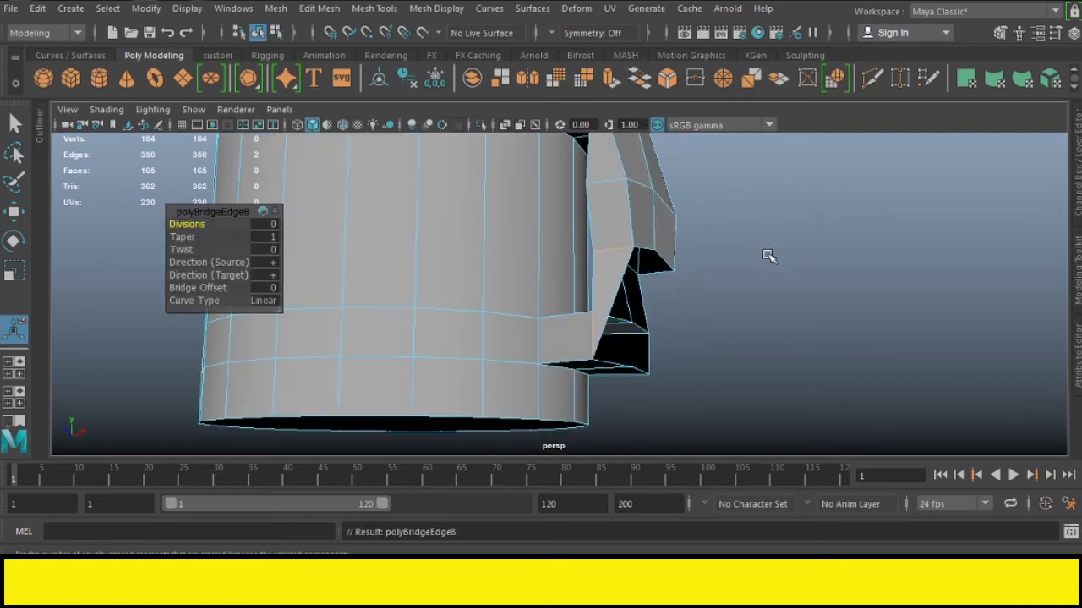
mouse_move(780, 302)
alt+mouse_down()
mouse_move(688, 290)
mouse_move(490, 301)
alt+mouse_up()
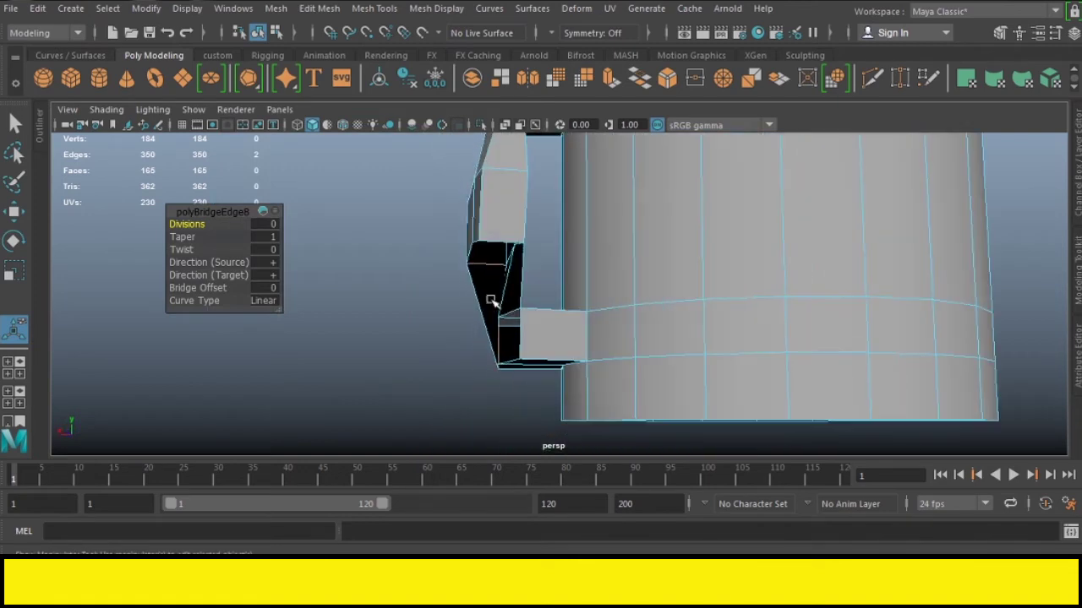
click(494, 242)
click(520, 330)
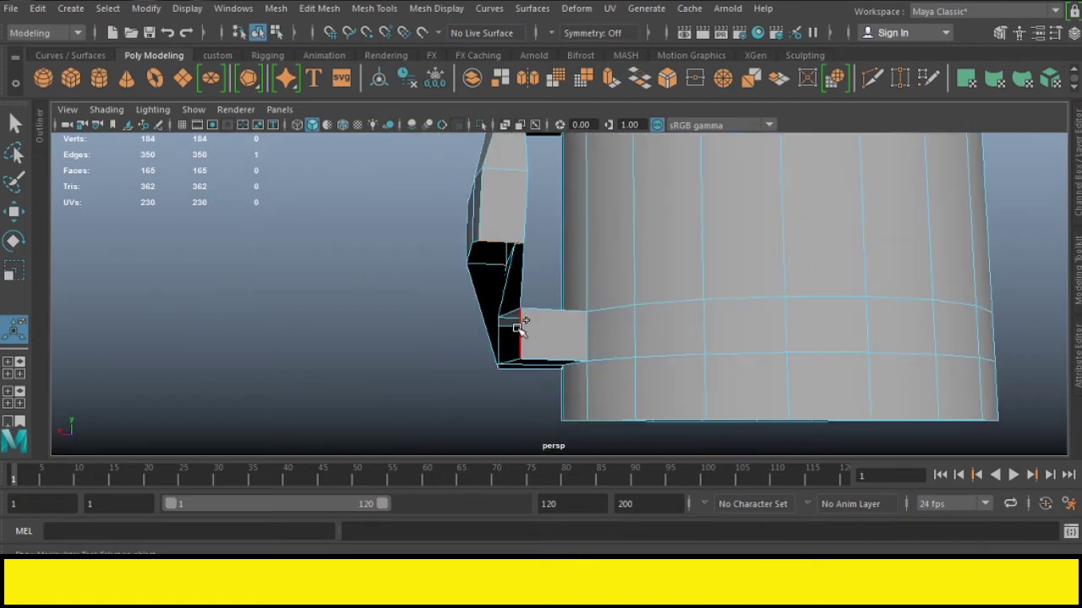
click(639, 78)
Bridge the remaining holes under the handle, closing the last gap
mouse_move(394, 316)
alt+mouse_down()
mouse_move(606, 310)
mouse_move(650, 323)
alt+mouse_up()
click(627, 245)
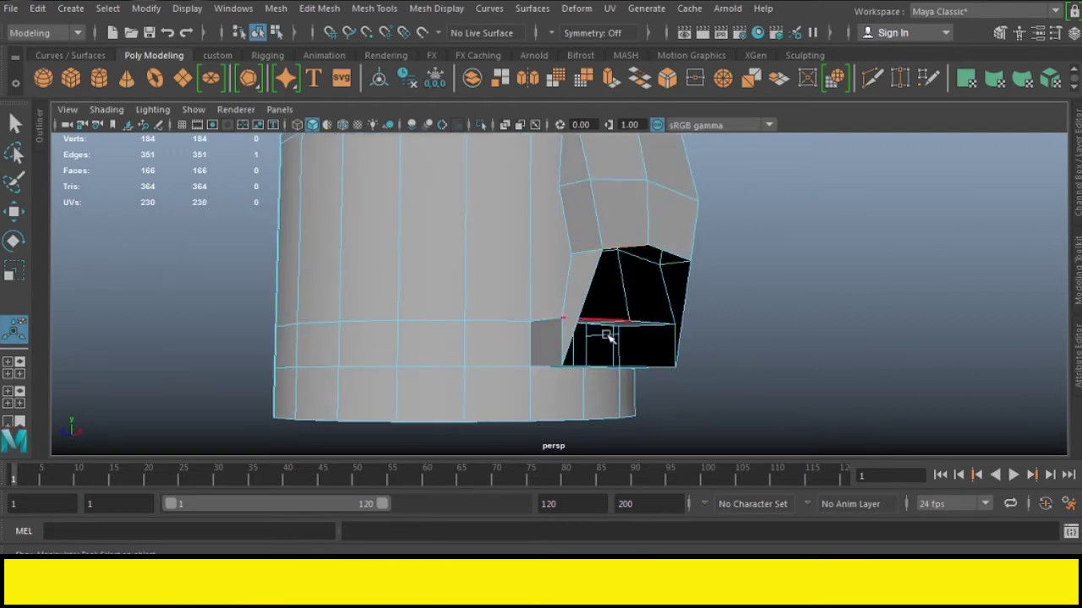
alt+drag(625, 397, 647, 358)
click(604, 336)
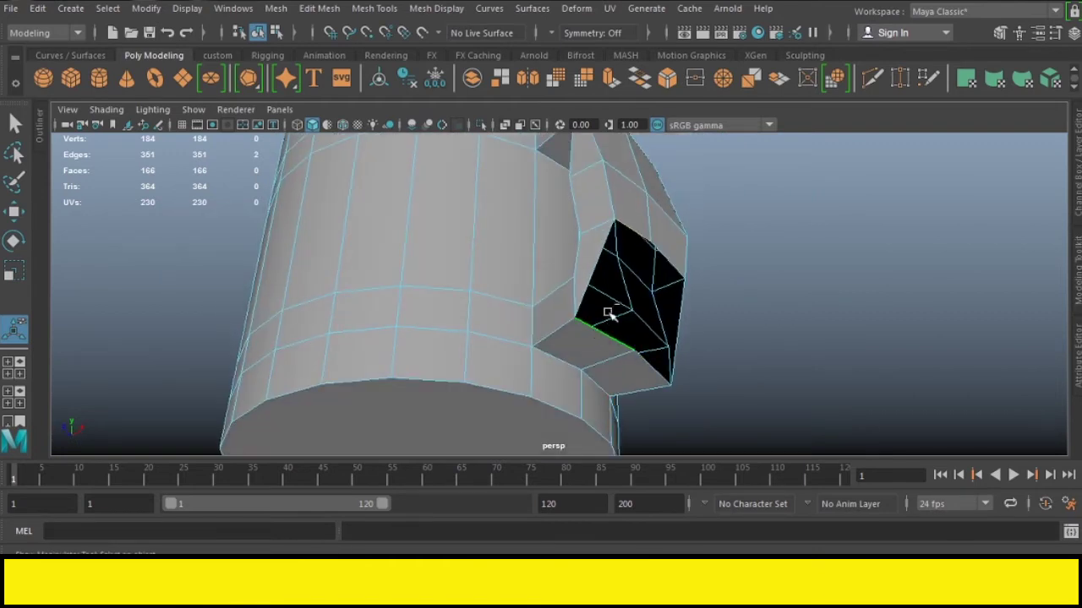
click(638, 79)
click(652, 354)
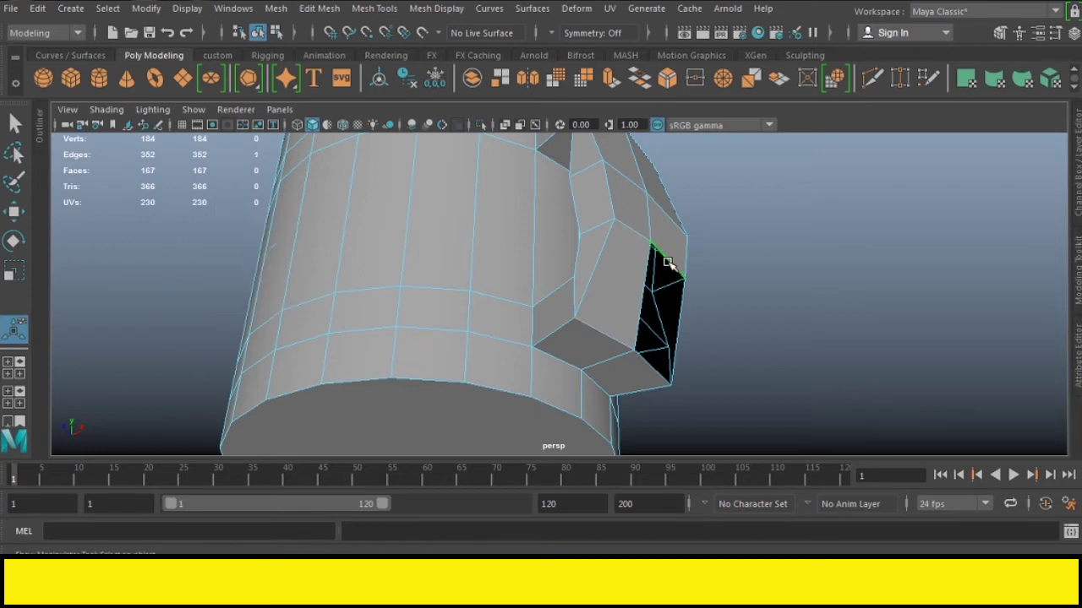
click(639, 78)
Switch to vertex selection and show the four-view layout
alt+drag(708, 302, 778, 342)
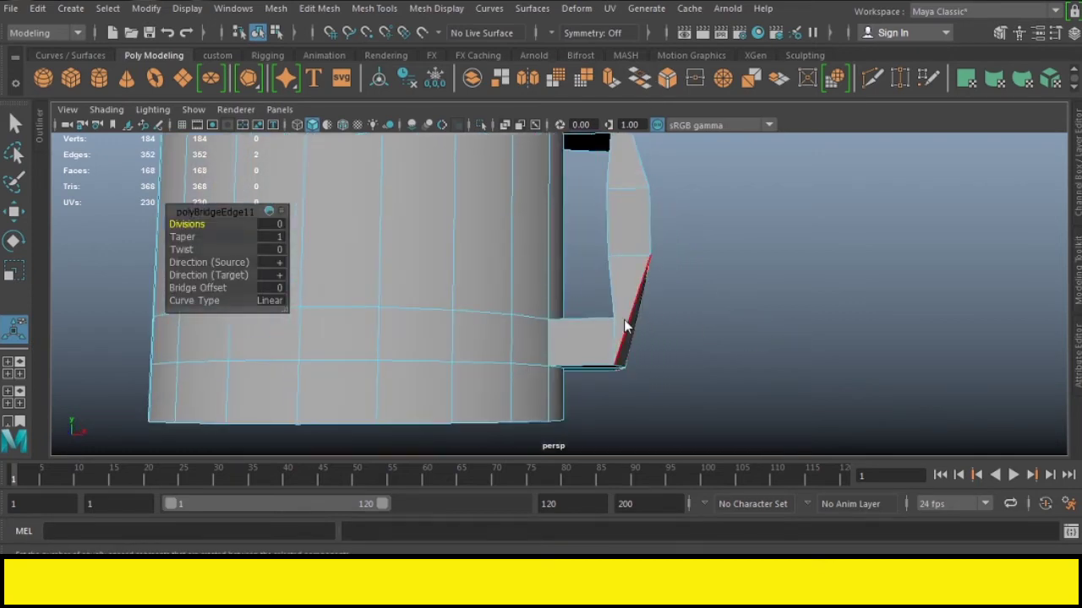
right_drag(620, 140, 555, 140)
key(space)
key(space)
In the front view, move the handle's outer vertices left and up to start curving it
scroll(659, 381, up, 2)
scroll(638, 384, up, 2)
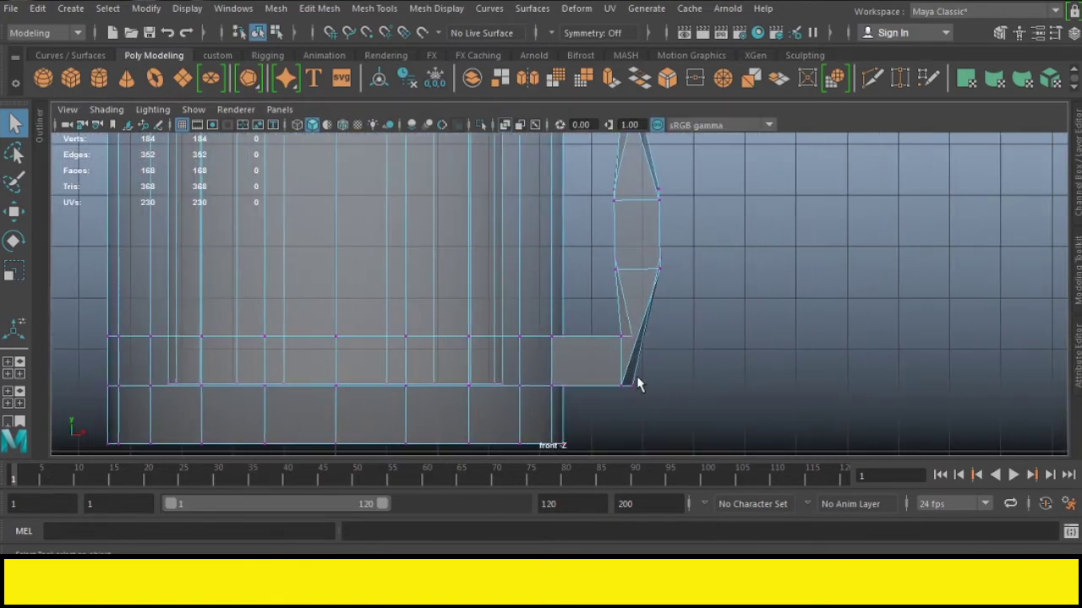
scroll(639, 371, up, 2)
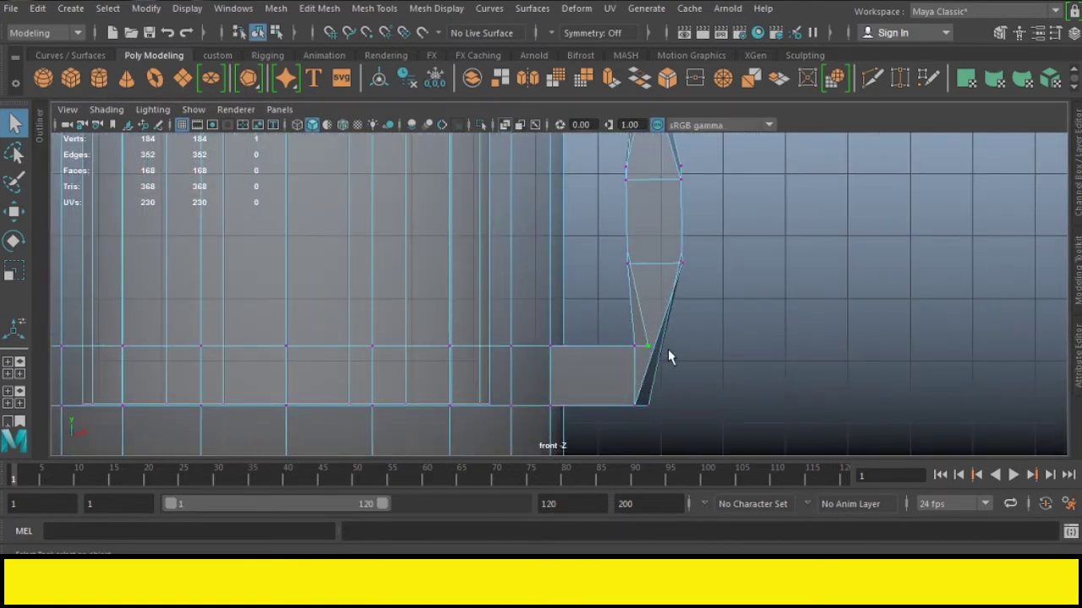
key(w)
drag(661, 348, 624, 336)
alt+middle_drag(624, 336, 592, 457)
click(613, 210)
drag(681, 207, 654, 207)
Reposition the handle's top and lower corner vertices, then return to the perspective view
mouse_move(572, 199)
mouse_down()
mouse_move(615, 224)
mouse_move(578, 217)
mouse_up()
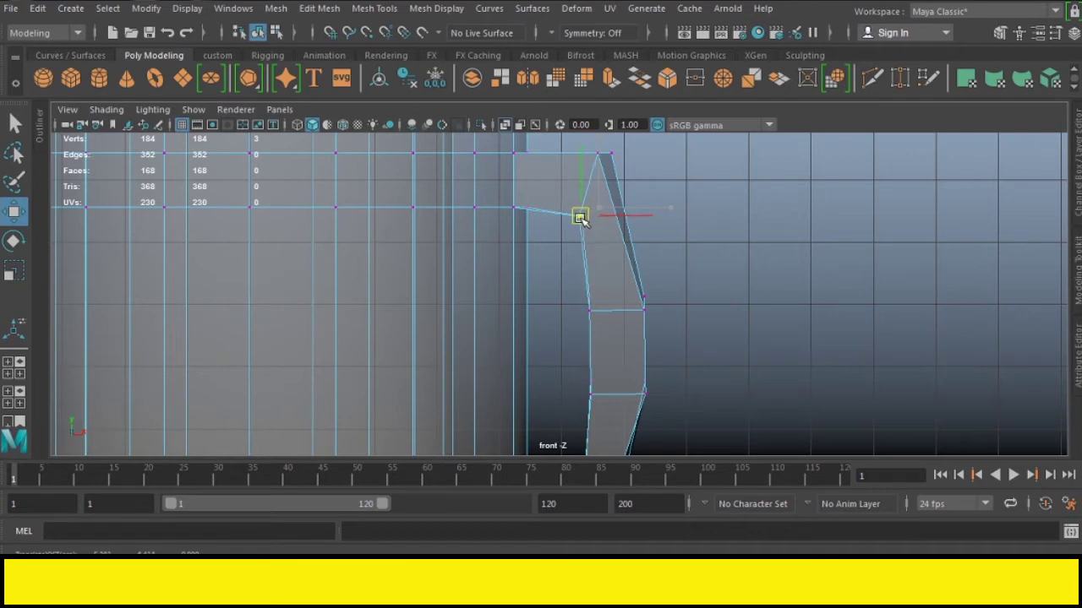
click(600, 156)
drag(603, 161, 610, 179)
scroll(633, 197, down, 2)
scroll(633, 197, down, 1)
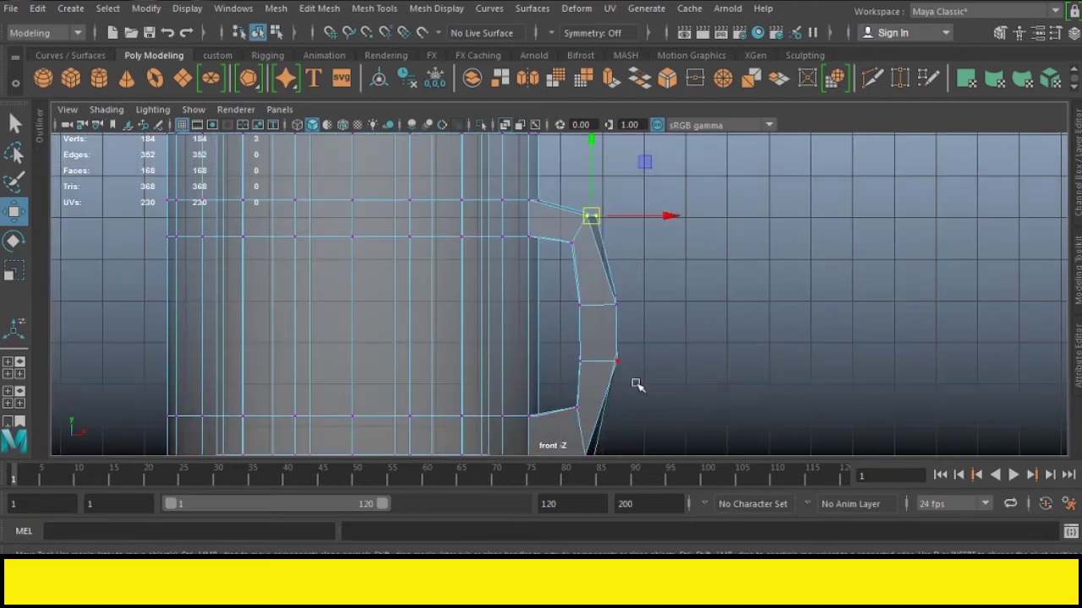
alt+middle_drag(635, 381, 635, 266)
drag(602, 356, 593, 328)
click(708, 258)
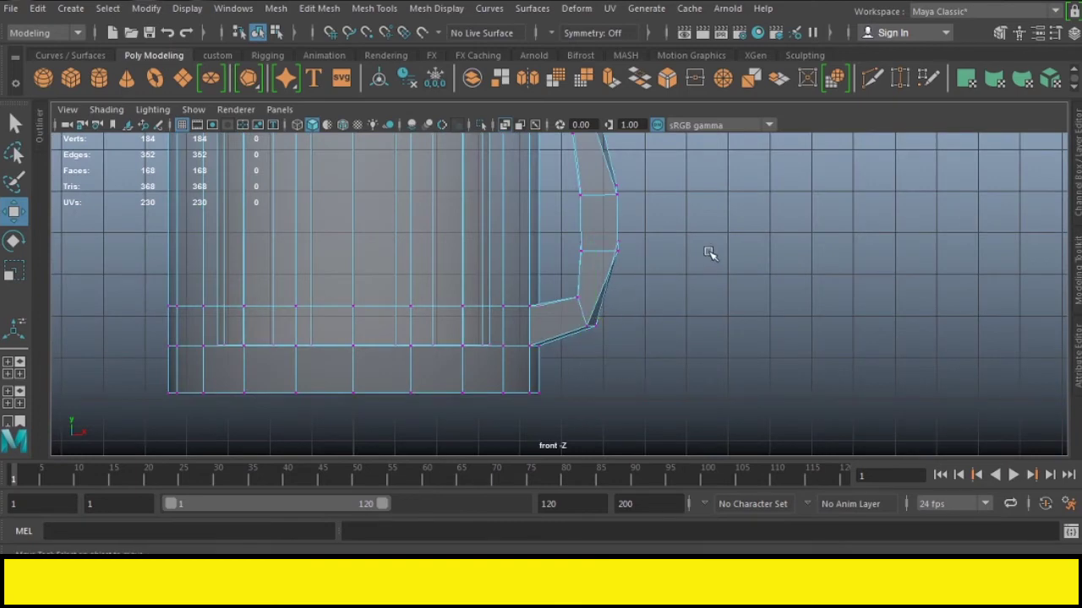
key(space)
key(space)
mouse_move(729, 224)
alt+mouse_down()
mouse_move(642, 278)
mouse_move(564, 249)
mouse_move(507, 248)
mouse_move(593, 241)
alt+mouse_up()
scroll(583, 309, up, 2)
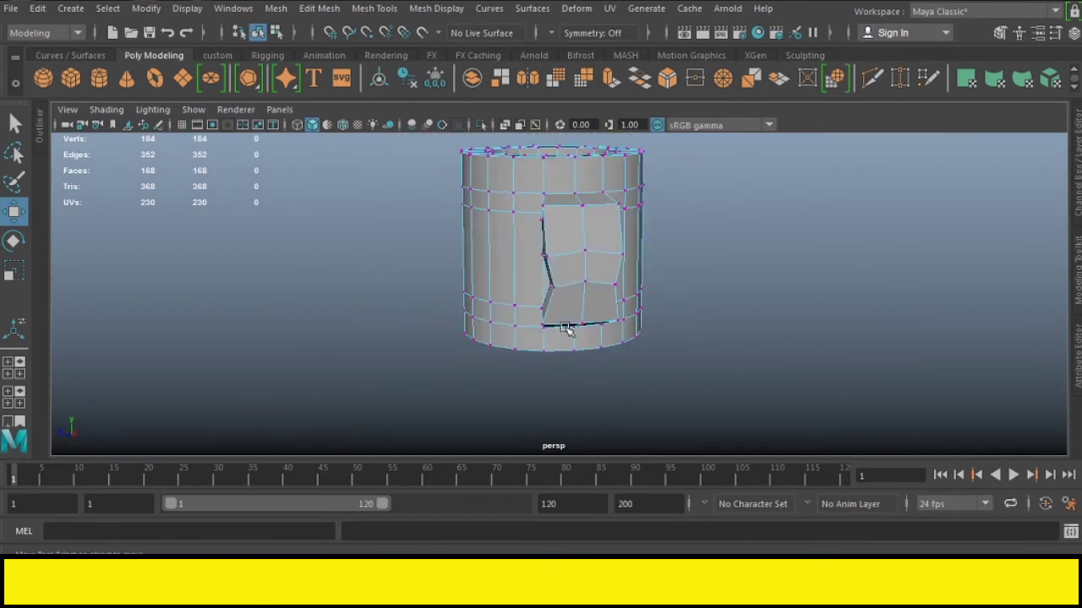
Slide the cut-face vertices left along X to close the gap against the mug body
scroll(576, 309, up, 2)
scroll(583, 302, up, 2)
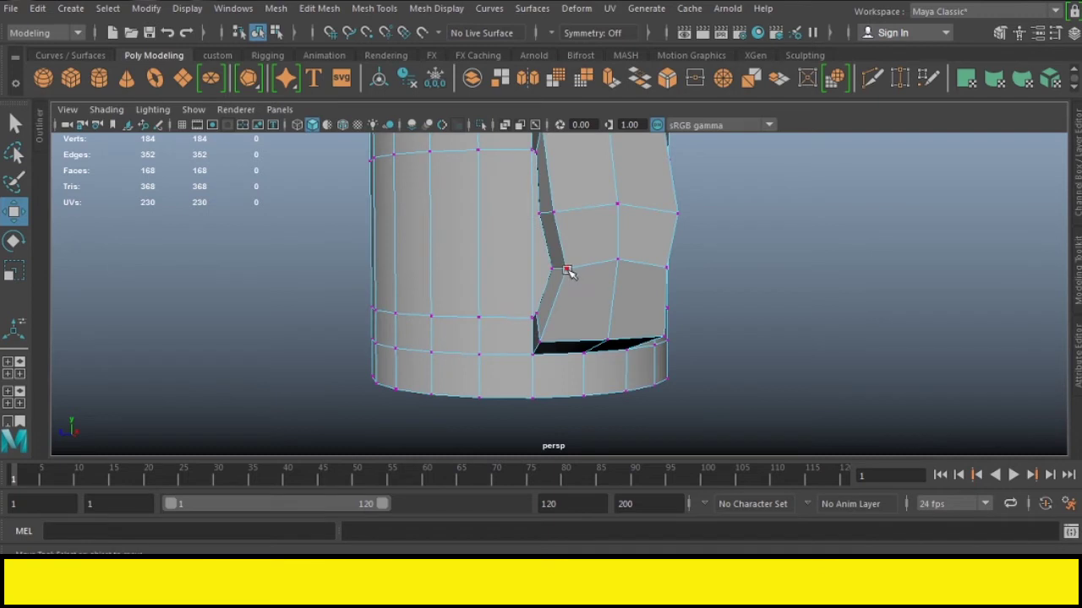
click(559, 270)
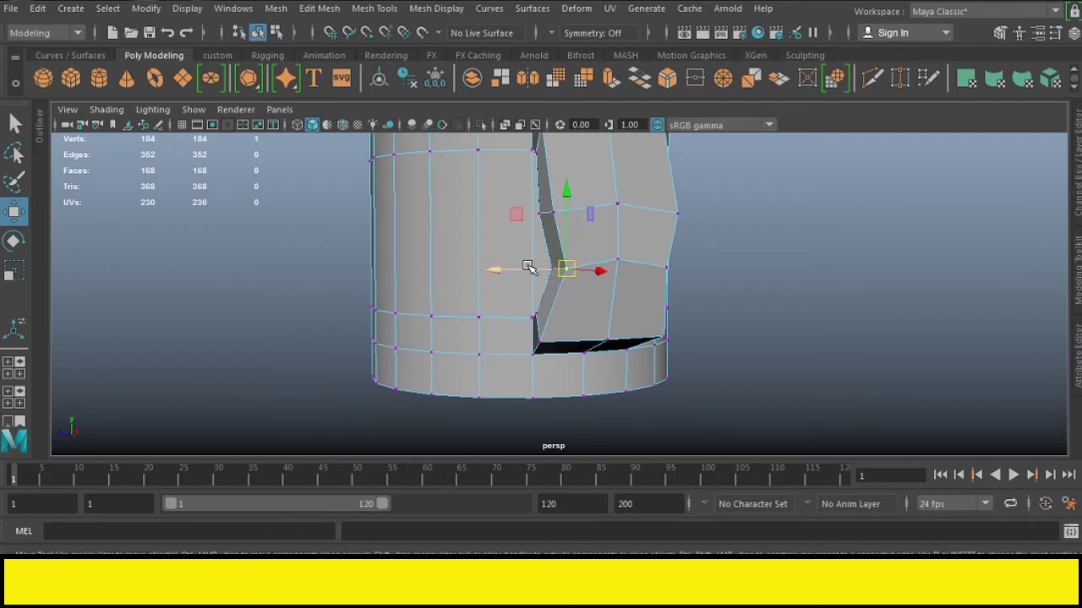
key(q)
scroll(558, 275, up, 3)
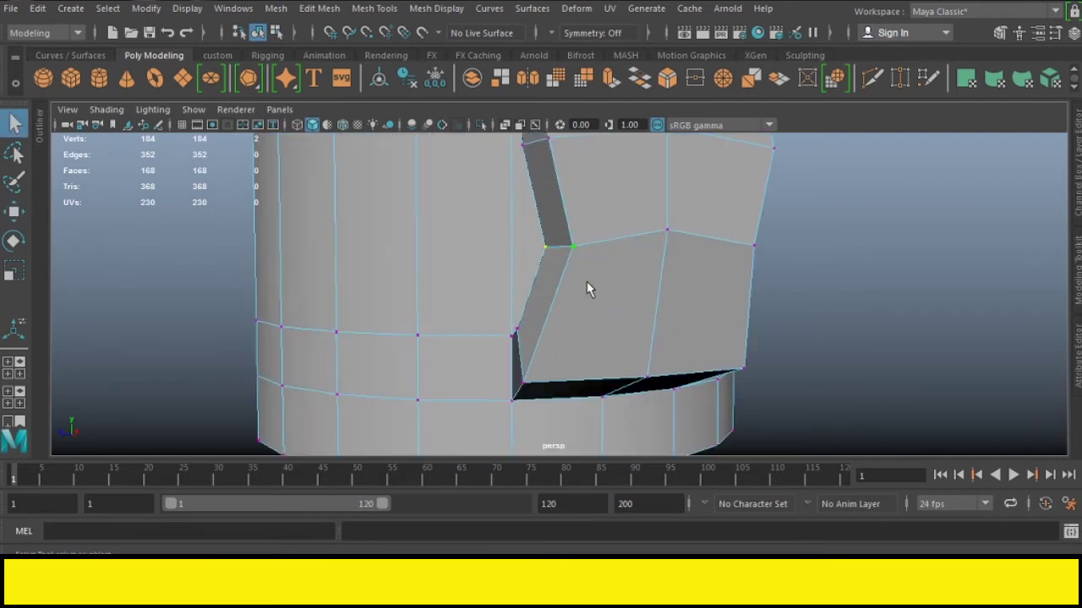
scroll(589, 289, down, 2)
scroll(561, 309, down, 2)
key(w)
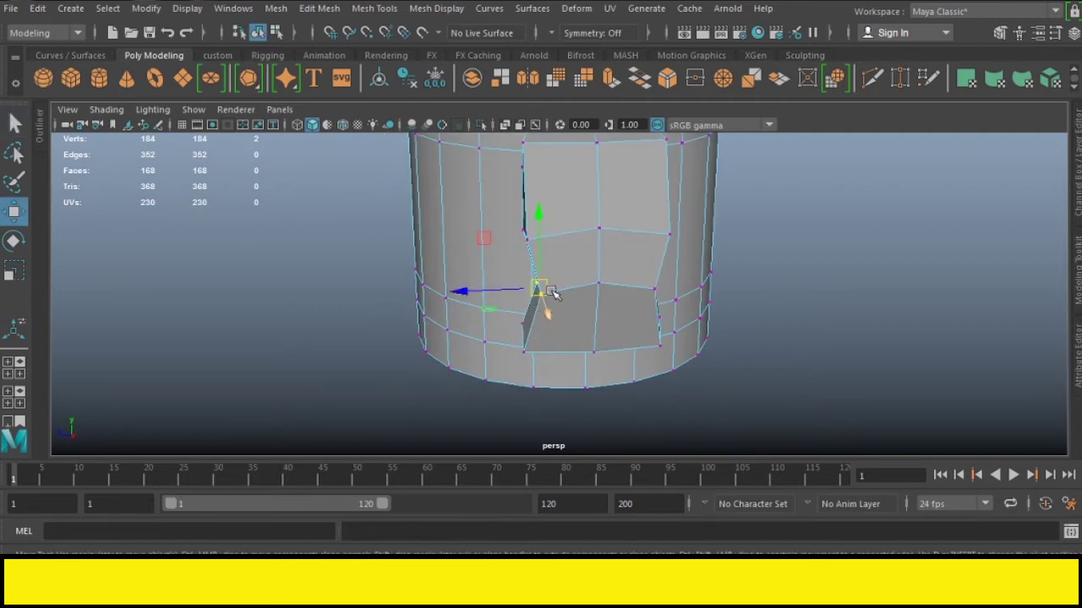
mouse_move(524, 289)
mouse_down()
mouse_move(437, 295)
mouse_move(493, 295)
mouse_move(476, 300)
mouse_up()
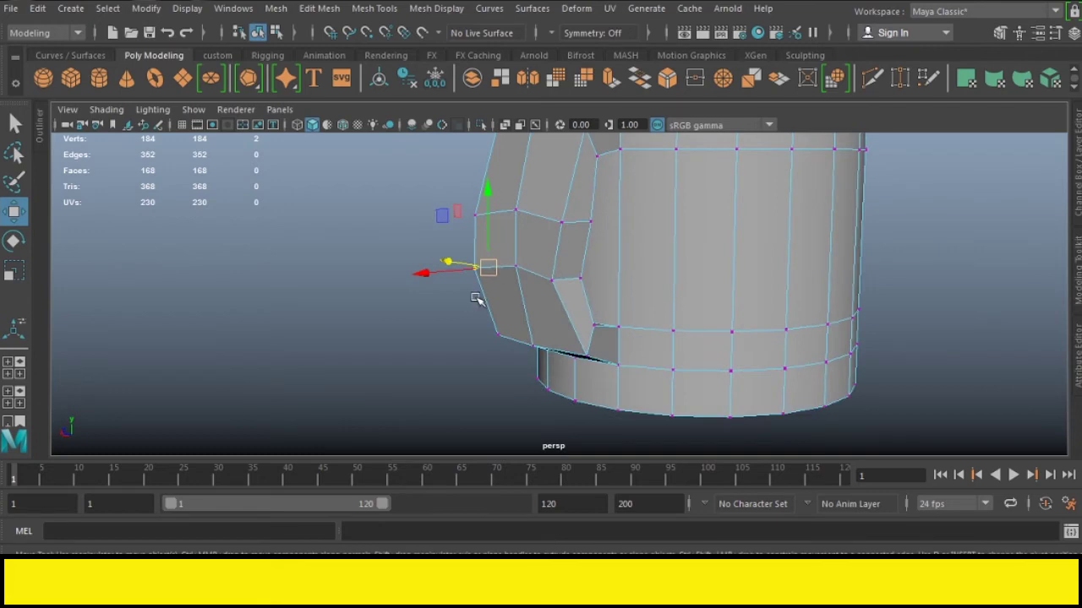
Slide two handle vertices right along X to reshape the handle faces, then deselect
click(581, 279)
scroll(555, 280, up, 3)
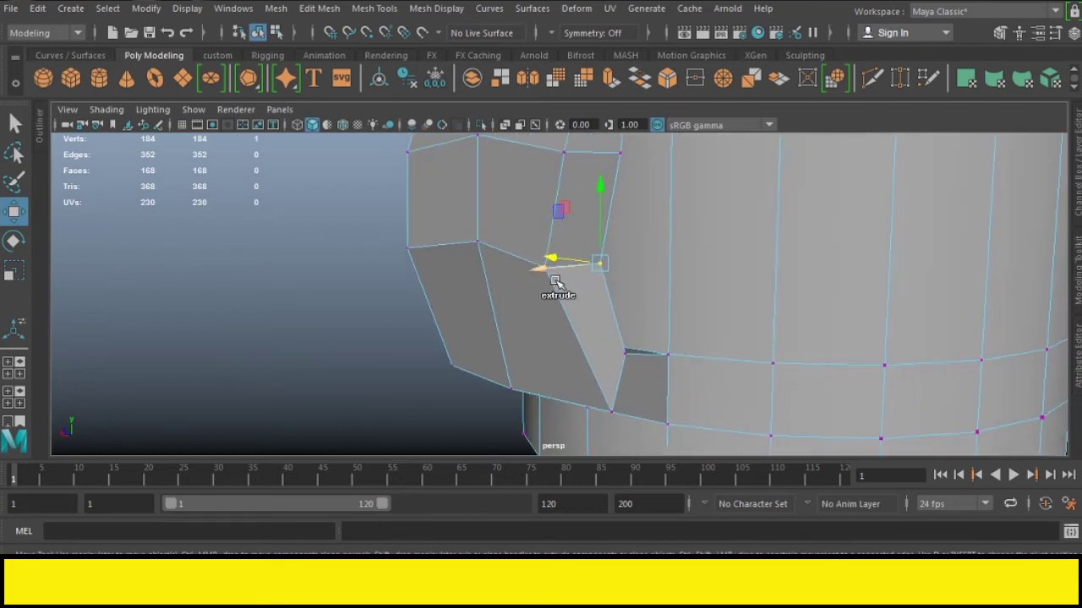
scroll(540, 272, up, 3)
scroll(513, 225, down, 3)
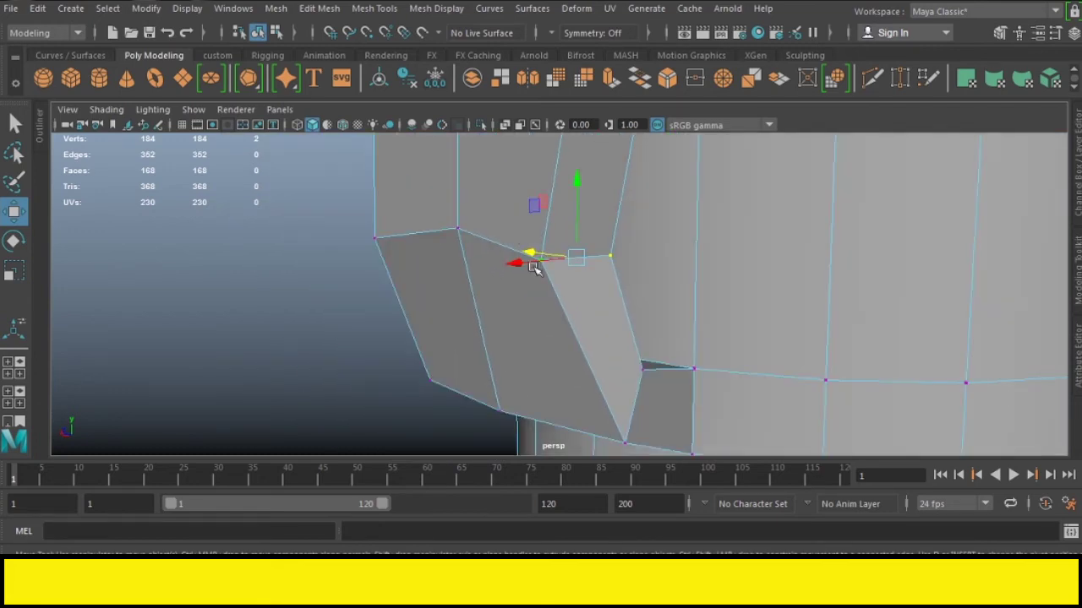
scroll(531, 261, down, 3)
shift+click(611, 310)
drag(610, 310, 762, 339)
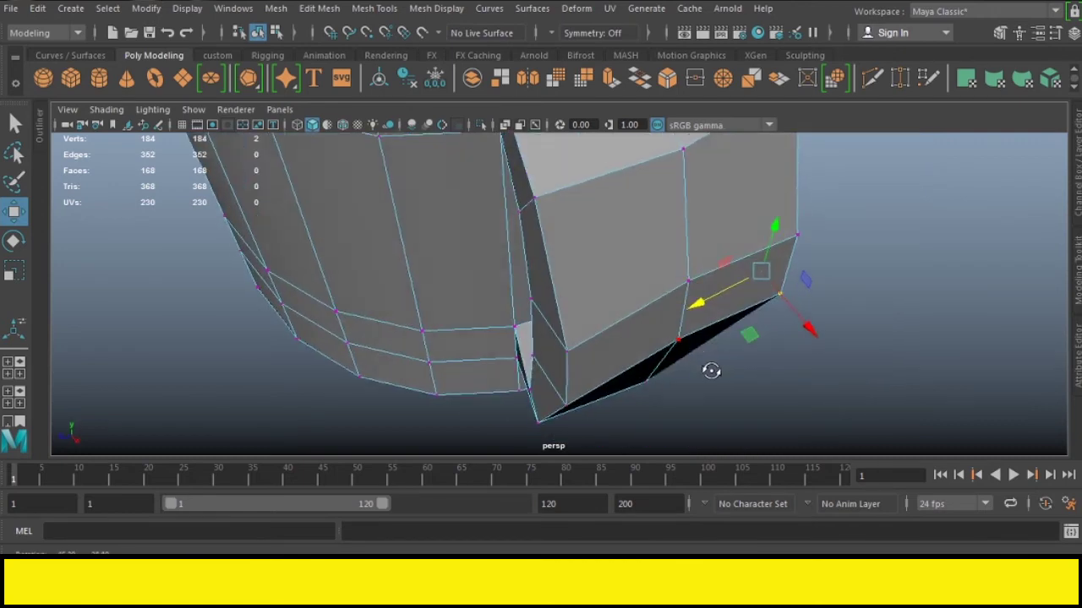
scroll(762, 339, down, 3)
scroll(743, 338, down, 3)
click(743, 338)
alt+drag(746, 337, 594, 333)
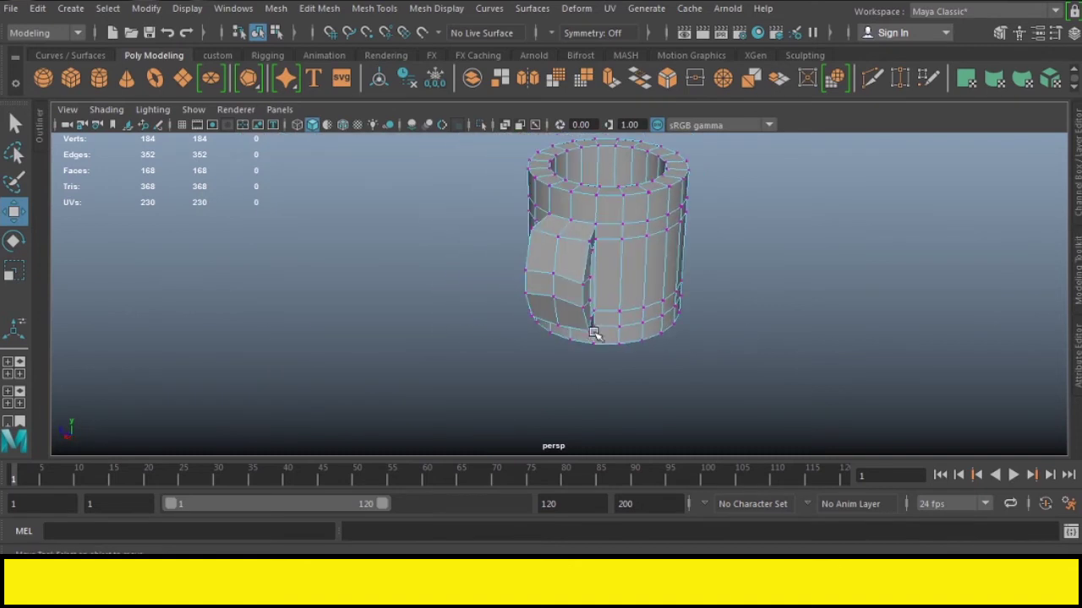
right_drag(641, 279, 700, 96)
click(732, 265)
scroll(705, 280, up, 5)
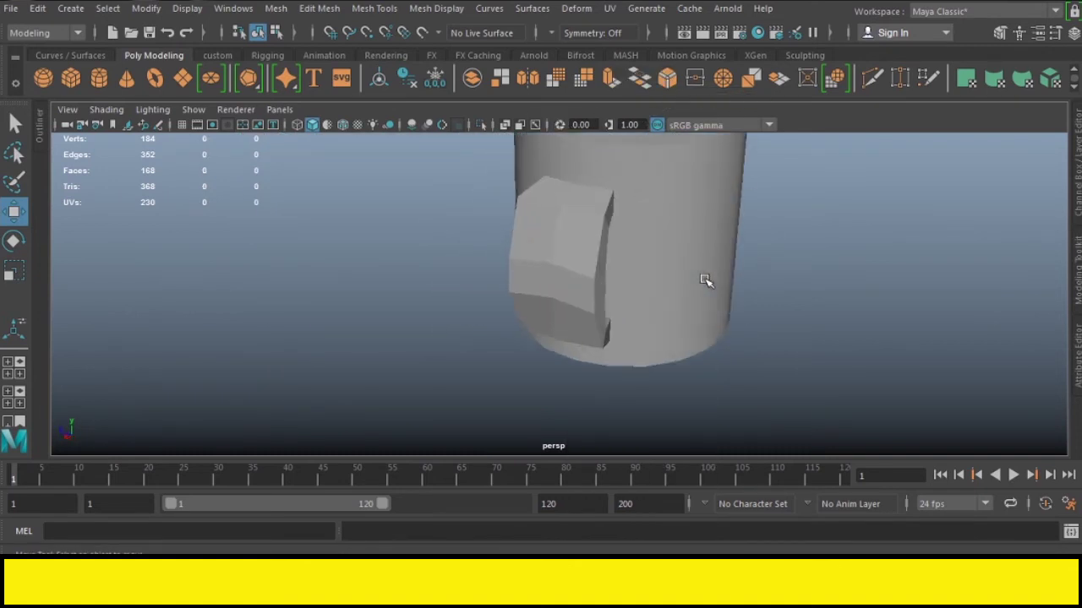
scroll(614, 290, up, 3)
alt+drag(614, 291, 566, 287)
click(533, 285)
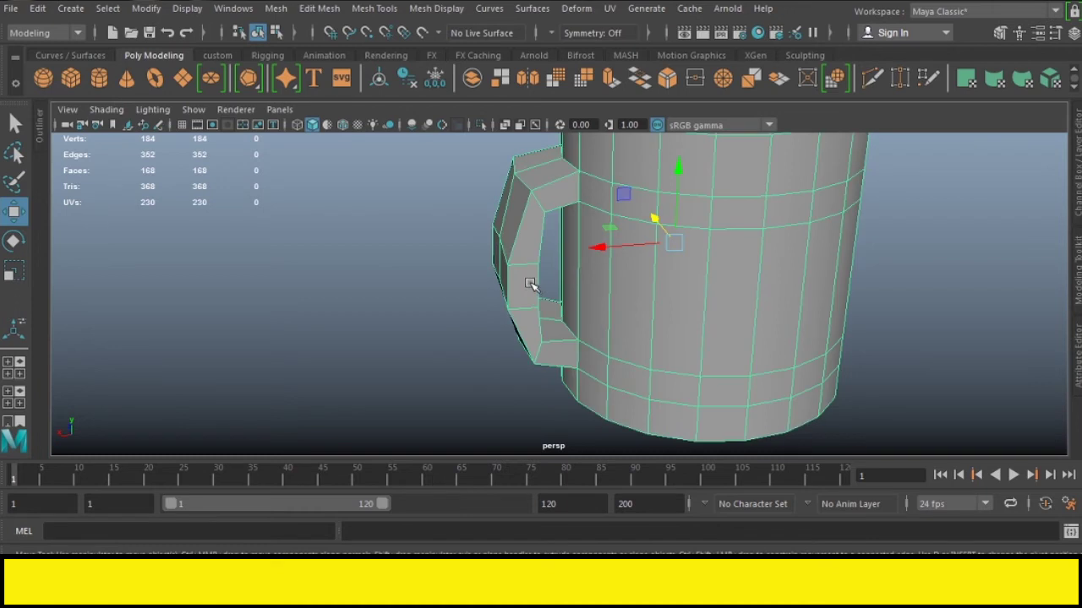
key(3)
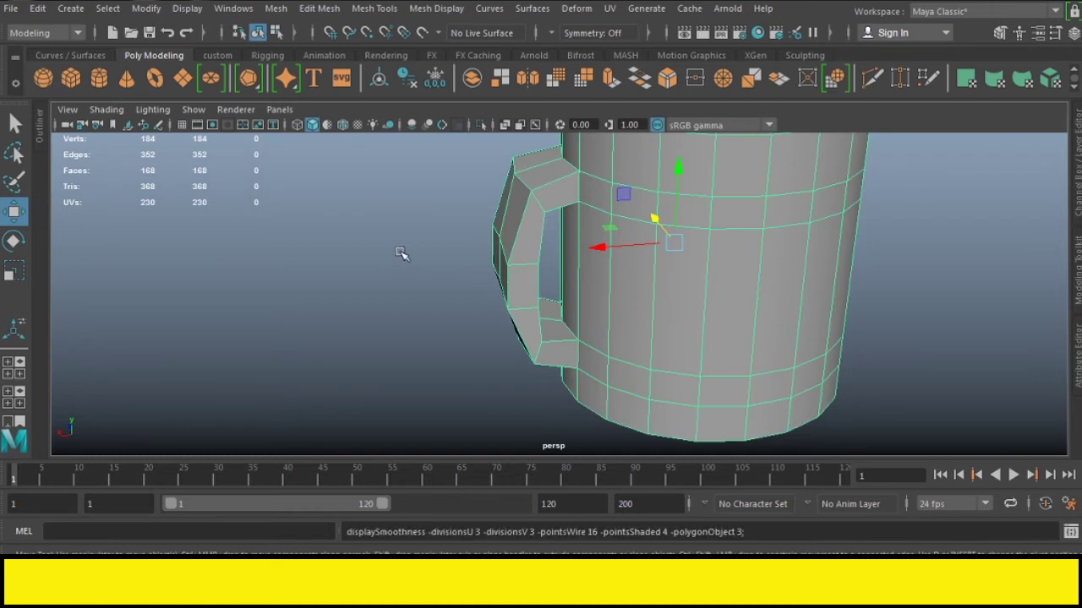
click(401, 254)
scroll(406, 258, down, 5)
mouse_move(415, 261)
alt+mouse_down()
mouse_move(583, 306)
mouse_move(690, 297)
mouse_move(719, 195)
mouse_move(560, 273)
mouse_move(574, 316)
mouse_move(748, 260)
mouse_move(563, 260)
alt+mouse_up()
scroll(560, 263, up, 3)
scroll(553, 272, up, 2)
click(542, 287)
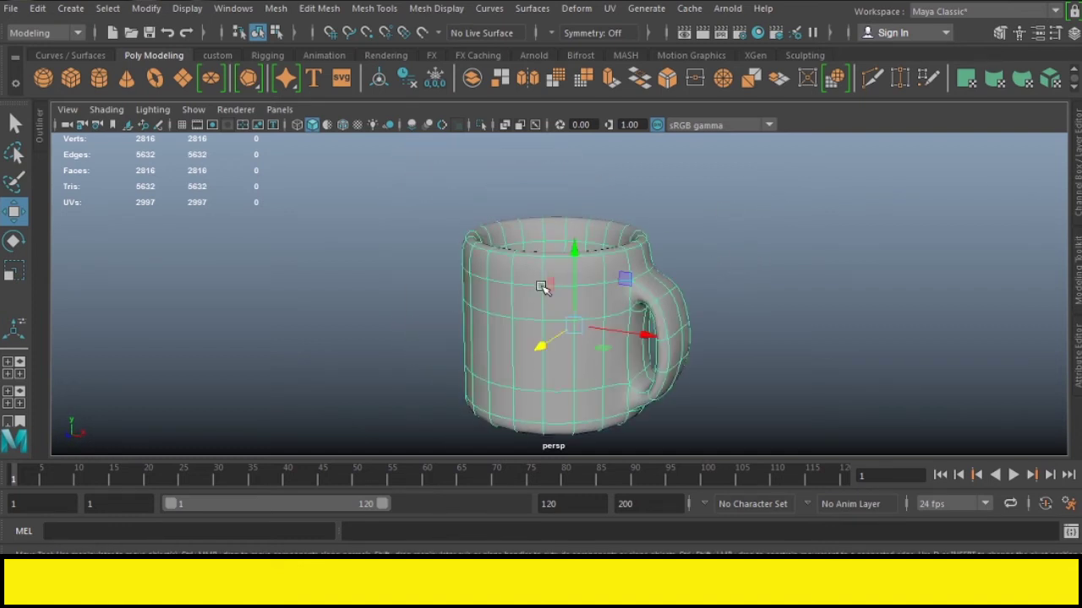
key(1)
scroll(564, 261, up, 2)
scroll(561, 264, up, 2)
scroll(555, 270, up, 1)
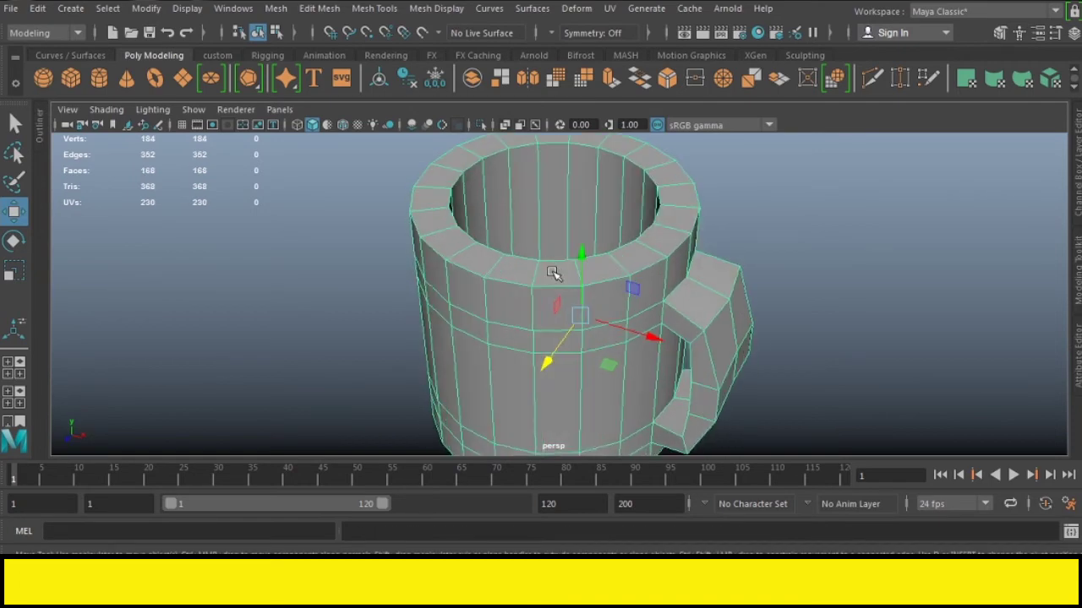
right_drag(537, 305, 588, 140)
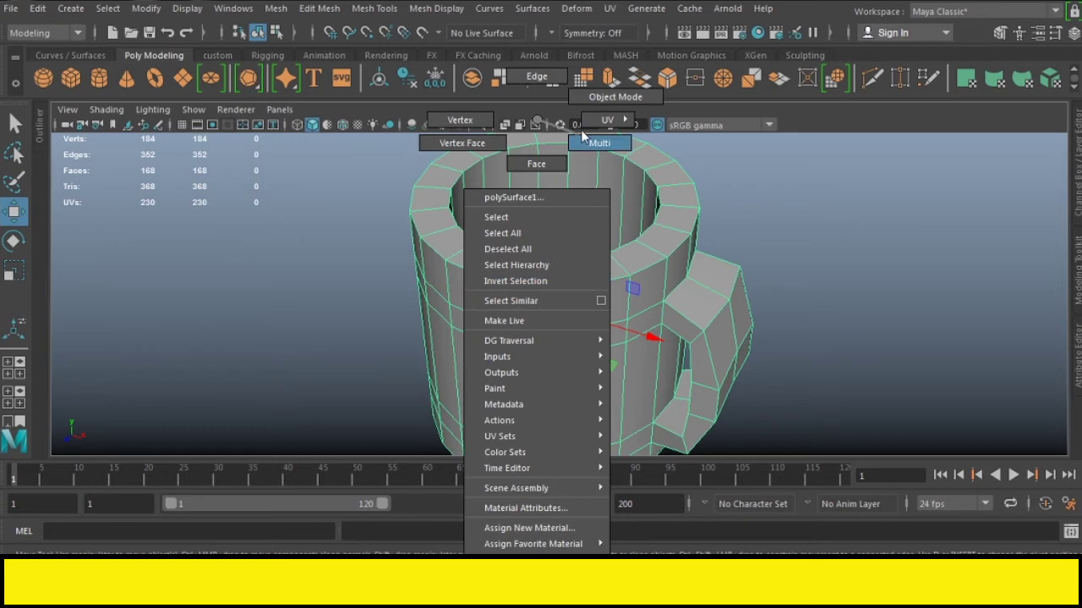
Using the Insert Edge Loop Tool, add a support loop across the top of the rim
shift+right_drag(538, 261, 474, 215)
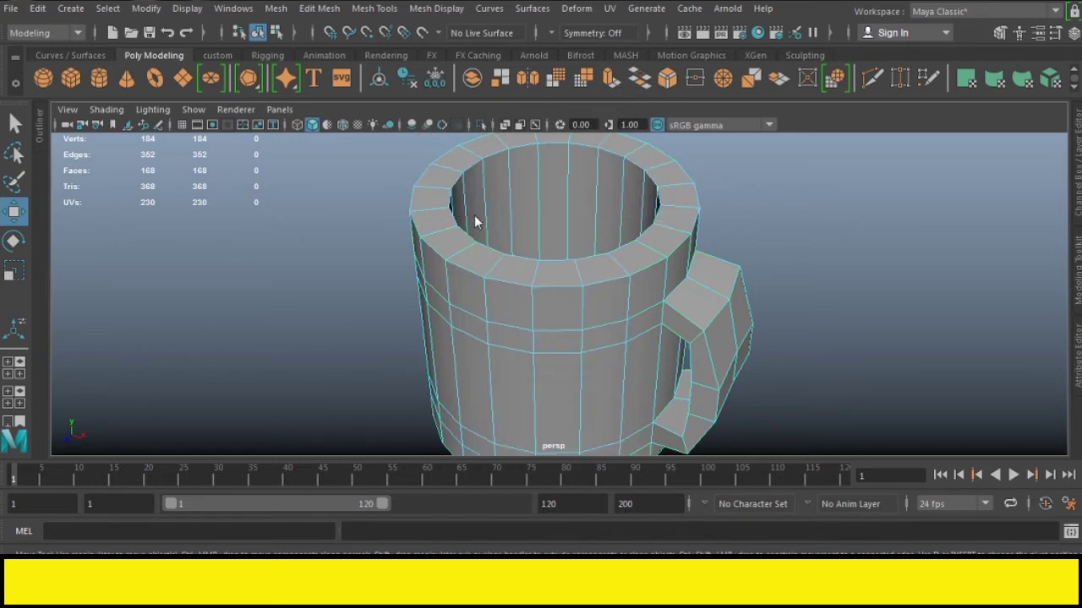
scroll(495, 307, up, 3)
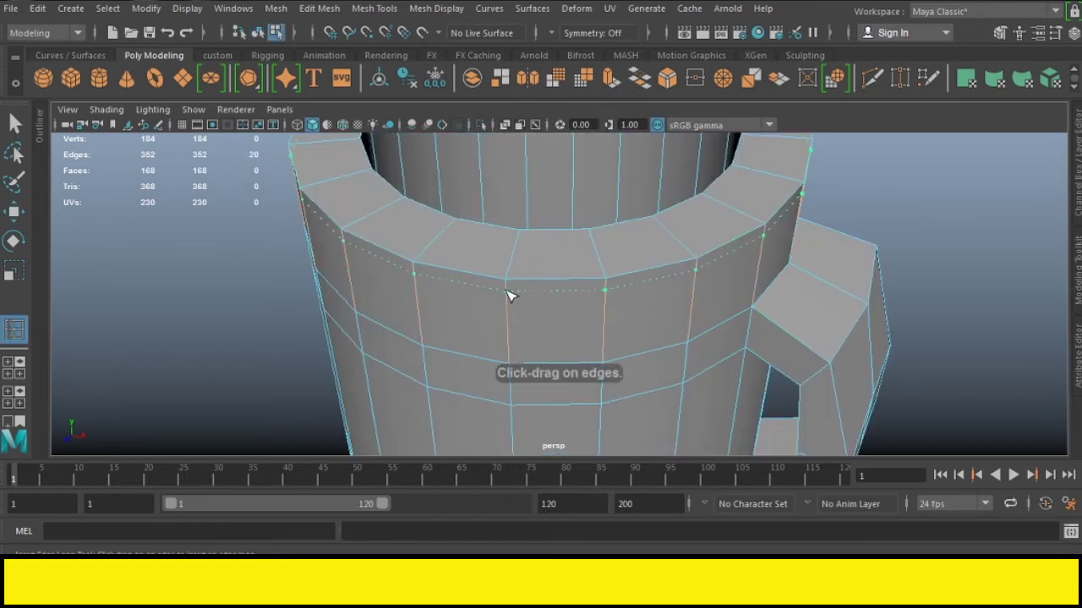
drag(509, 290, 514, 254)
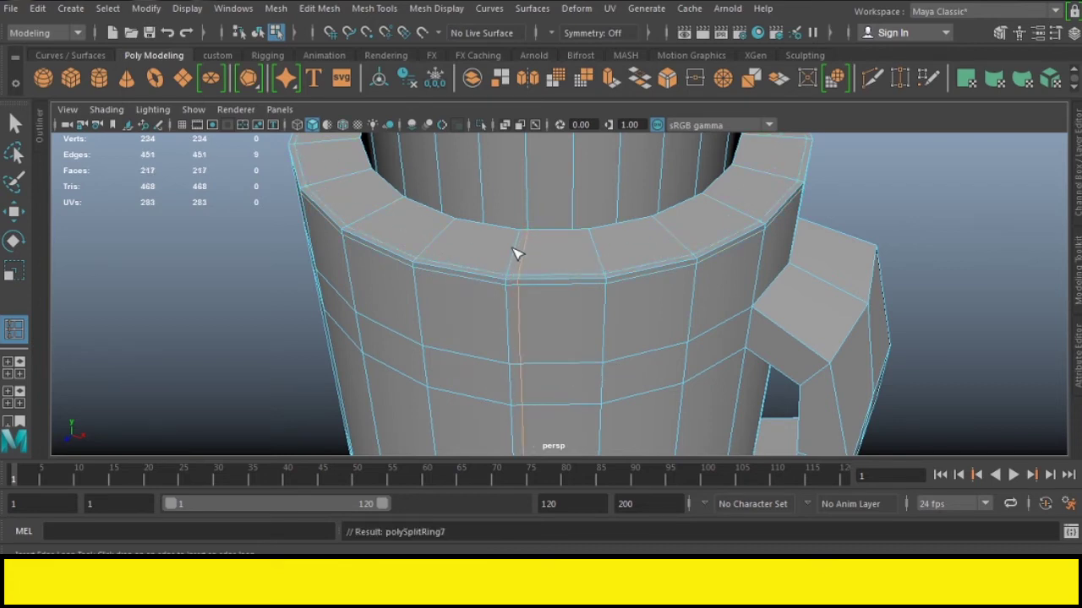
key(ctrl+z)
mouse_move(520, 341)
alt+mouse_down()
mouse_move(519, 295)
mouse_move(530, 343)
alt+mouse_up()
scroll(531, 343, up, 3)
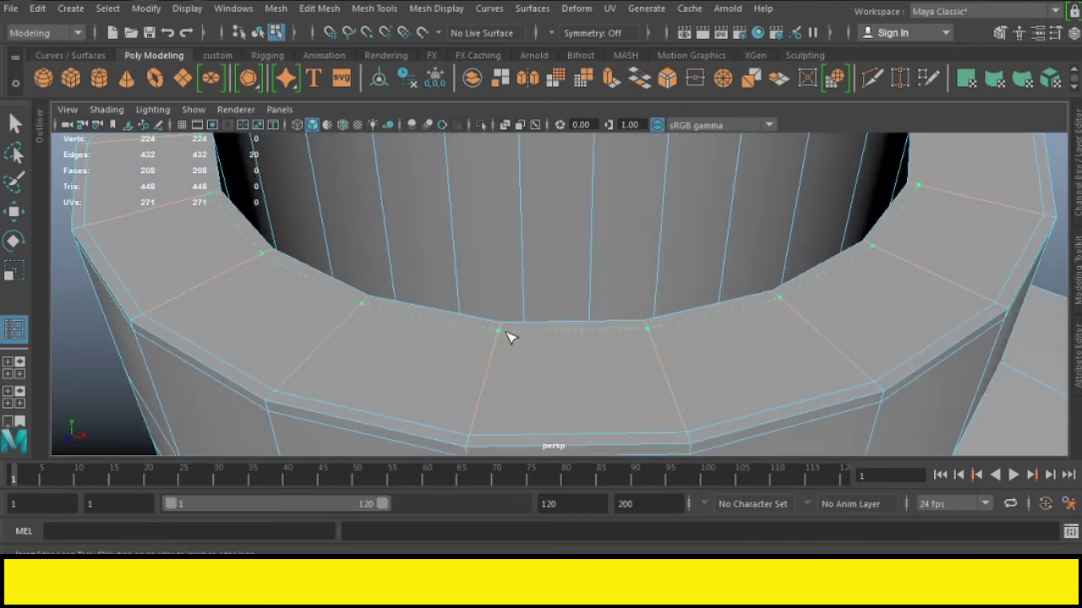
click(510, 331)
Add a support edge loop just inside the mug's lip
alt+middle_drag(571, 400, 562, 490)
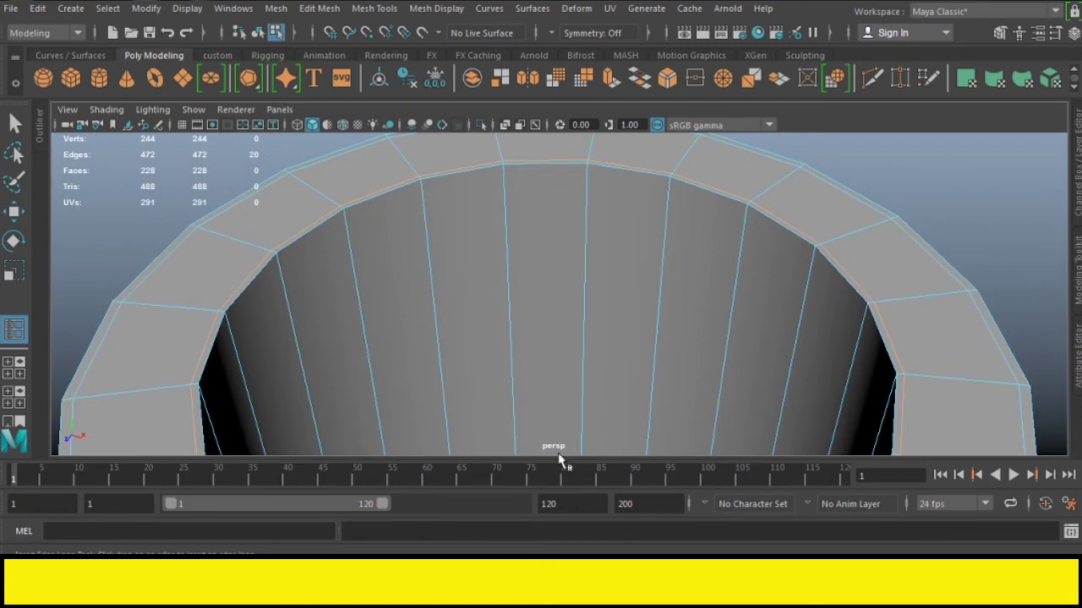
click(507, 175)
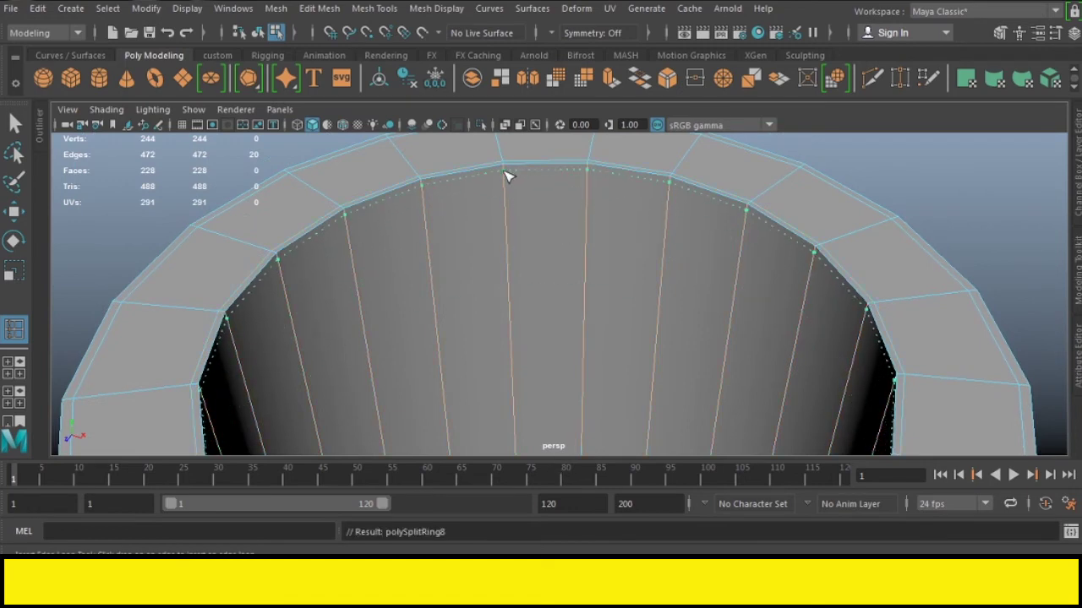
scroll(523, 258, down, 5)
mouse_move(526, 302)
alt+mouse_down()
mouse_move(542, 352)
mouse_move(550, 314)
alt+mouse_up()
scroll(541, 352, down, 5)
Add a support edge loop near the mug's base
alt+middle_drag(541, 394, 542, 259)
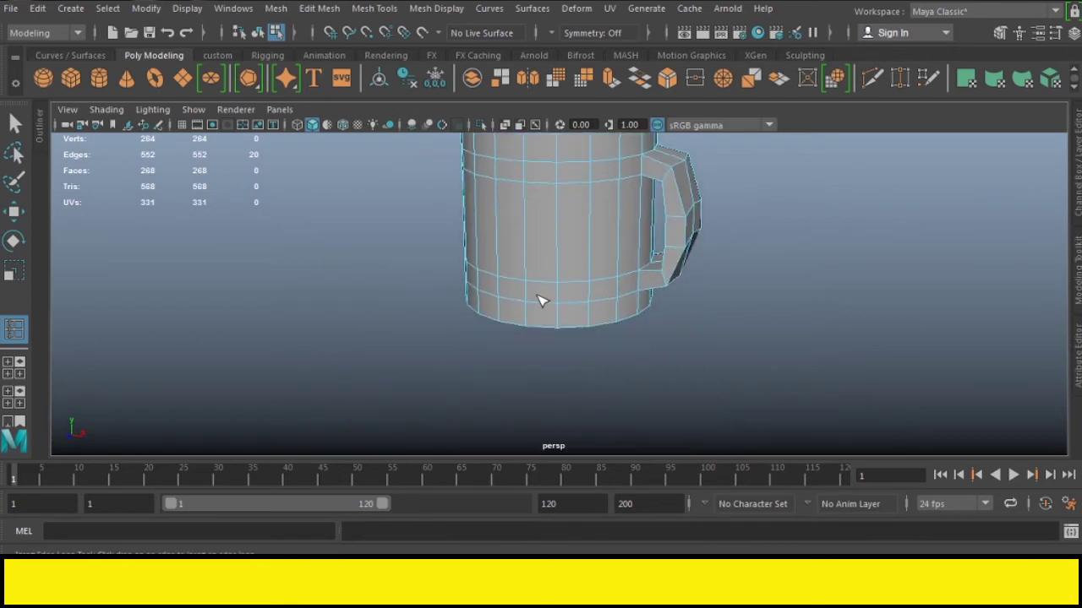
scroll(549, 305, up, 3)
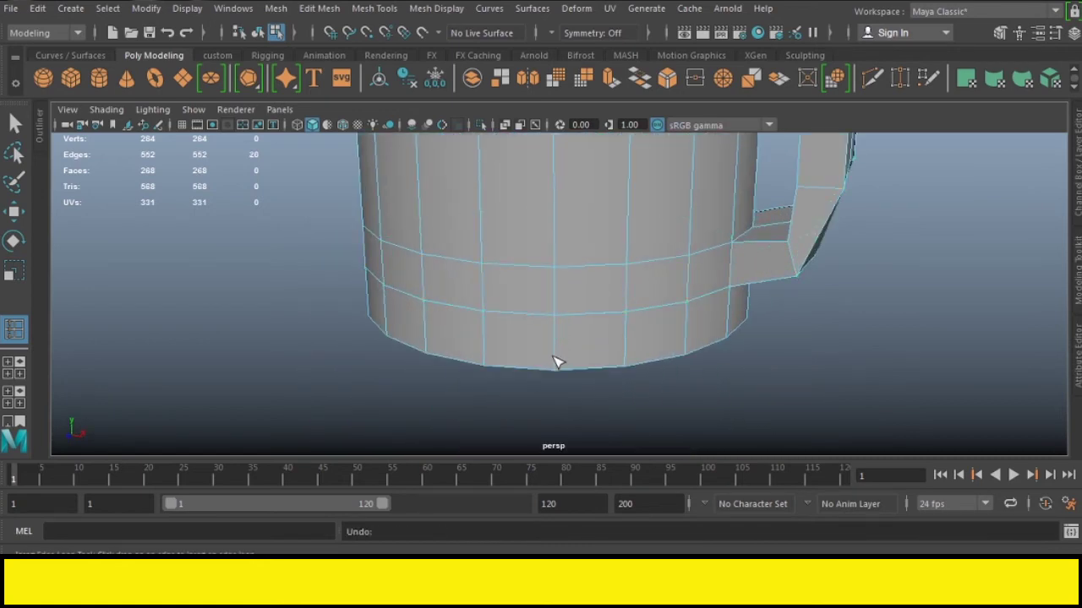
drag(558, 355, 562, 368)
click(14, 124)
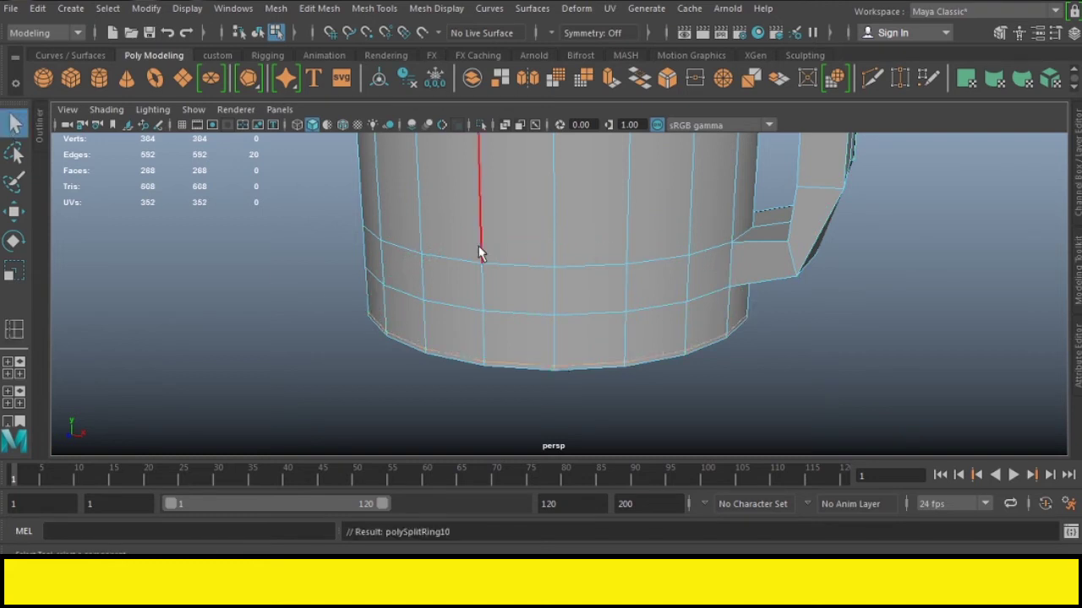
scroll(479, 253, down, 3)
alt+drag(536, 268, 453, 283)
Clear the selection and turn on smooth preview (3) for the mug
right_drag(572, 120, 636, 161)
click(899, 258)
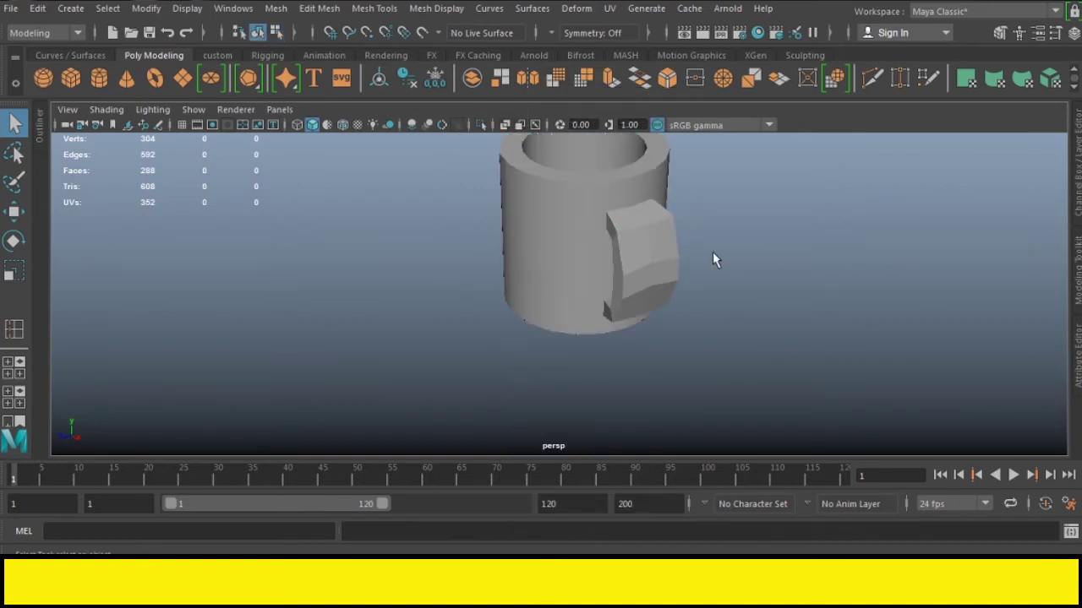
key(3)
click(756, 213)
mouse_move(756, 214)
alt+mouse_down()
mouse_move(640, 237)
mouse_move(519, 181)
mouse_move(413, 206)
mouse_move(448, 242)
mouse_move(448, 283)
alt+mouse_up()
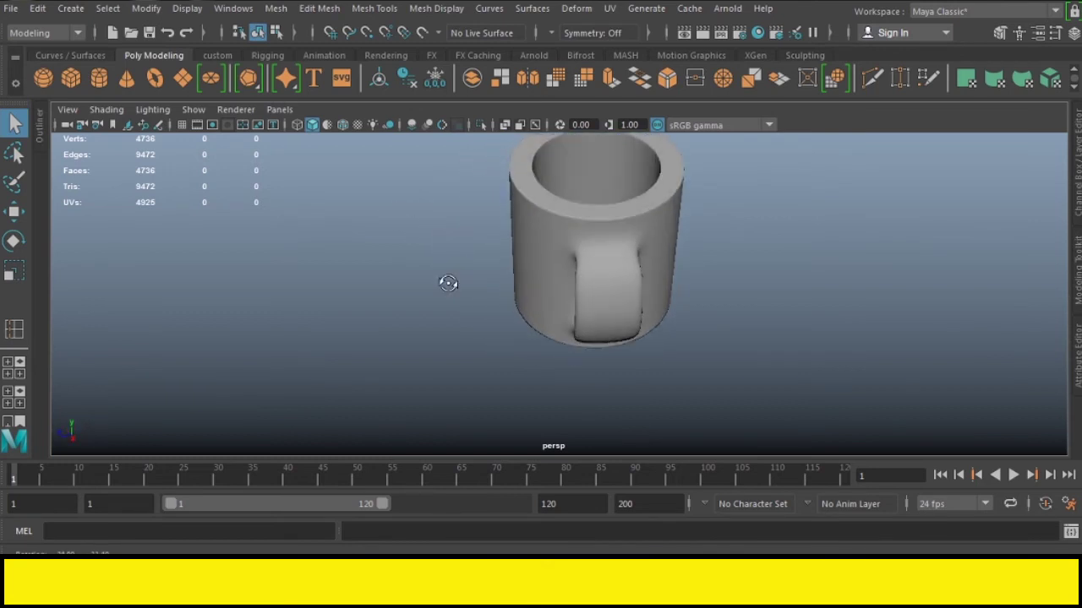
alt+right_drag(568, 302, 599, 295)
mouse_move(599, 295)
alt+mouse_down()
mouse_move(736, 256)
mouse_move(724, 197)
alt+mouse_up()
mouse_move(725, 198)
alt+middle_down()
mouse_move(685, 275)
mouse_move(647, 313)
alt+middle_up()
alt+drag(647, 313, 628, 326)
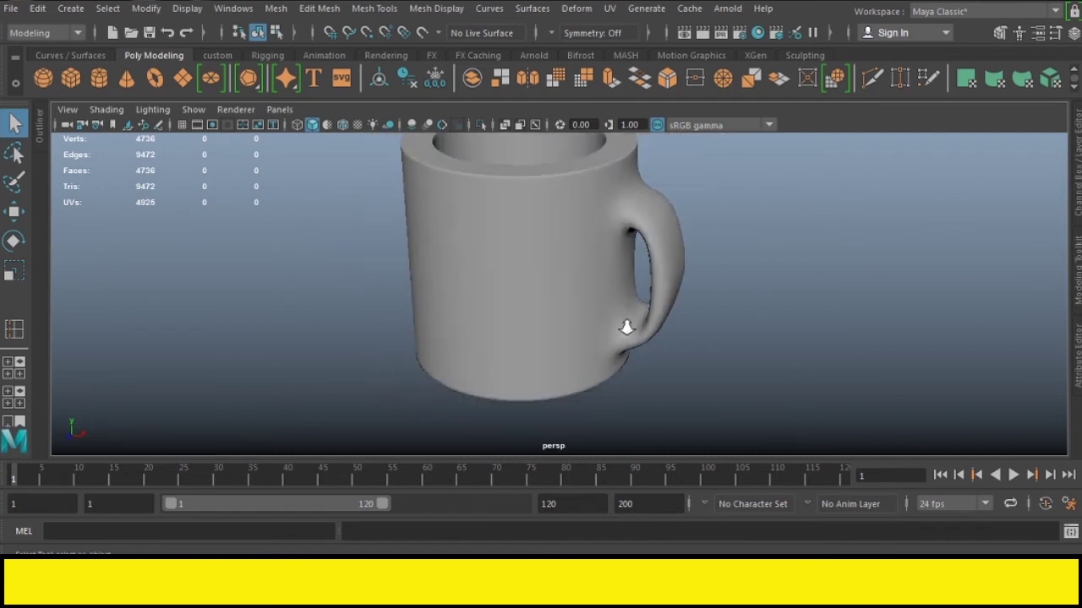
scroll(634, 324, down, 5)
scroll(592, 253, up, 3)
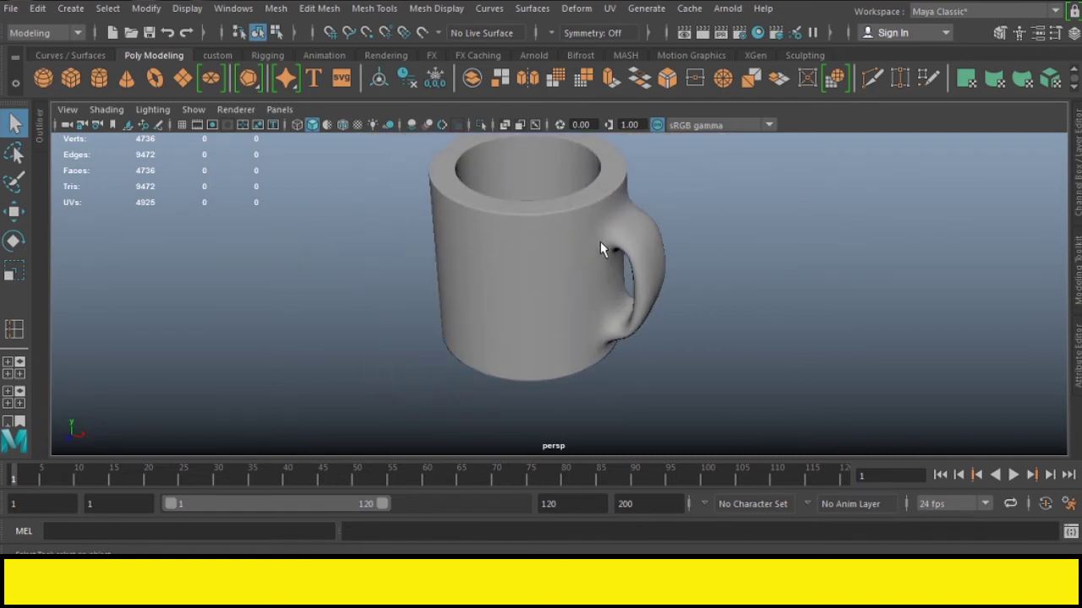
click(642, 248)
alt+drag(664, 302, 620, 297)
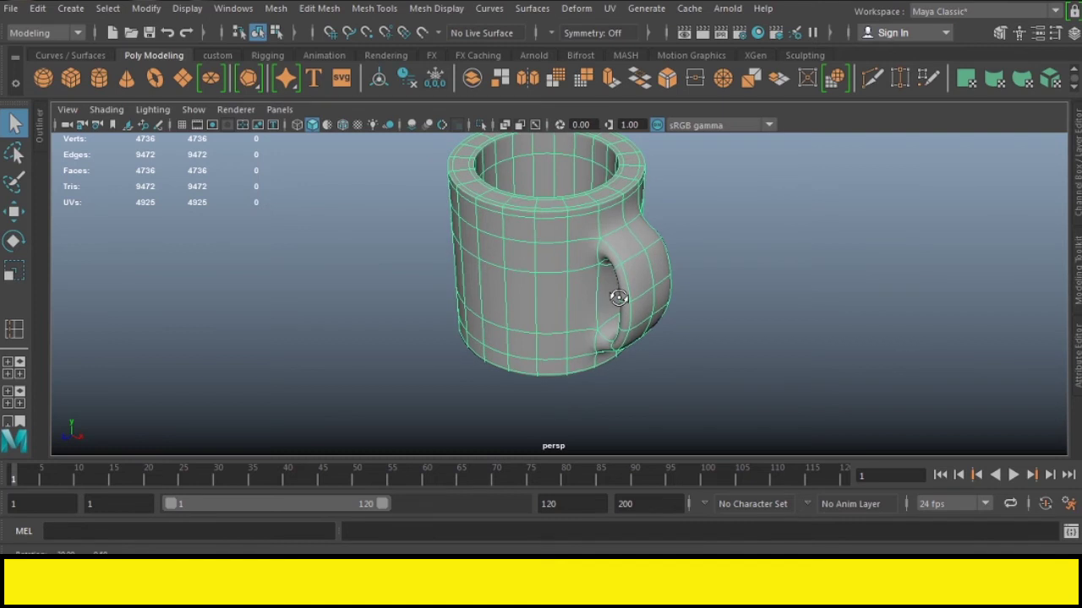
click(739, 276)
click(553, 222)
key(1)
mouse_move(550, 268)
alt+mouse_down()
mouse_move(513, 285)
mouse_move(540, 287)
alt+mouse_up()
Open the Assign New Material dialog from the mug's right-click marking menu
right_drag(530, 140, 608, 97)
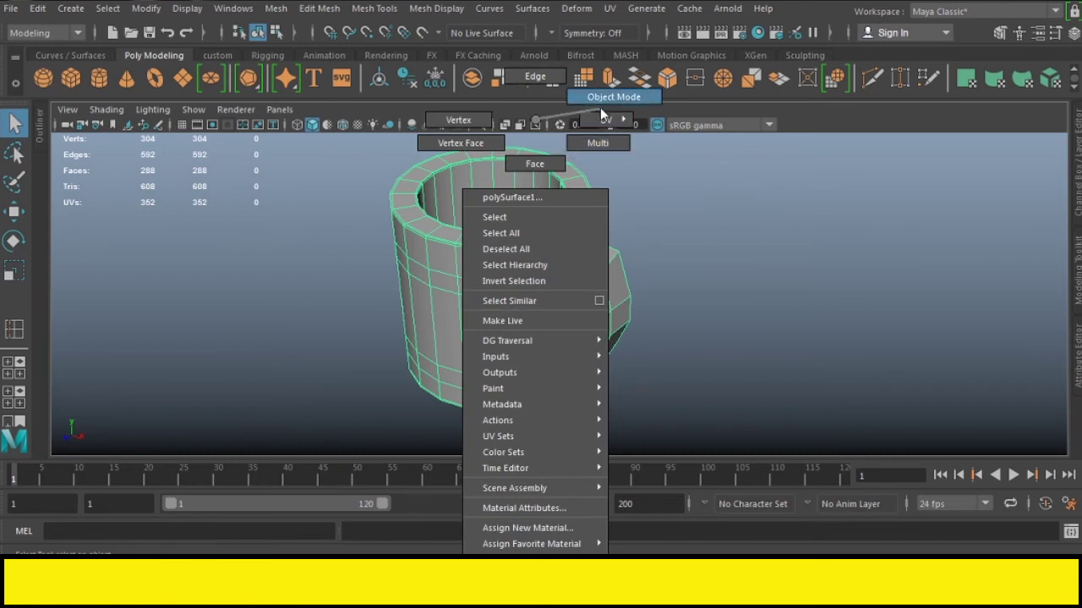
scroll(525, 236, down, 3)
right_drag(523, 231, 526, 527)
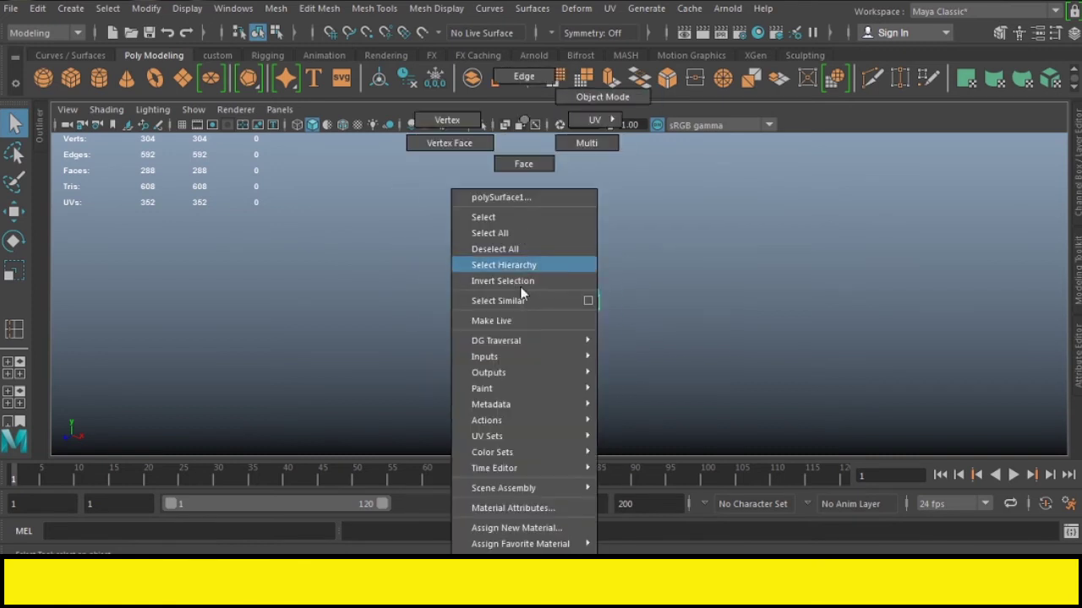
click(526, 527)
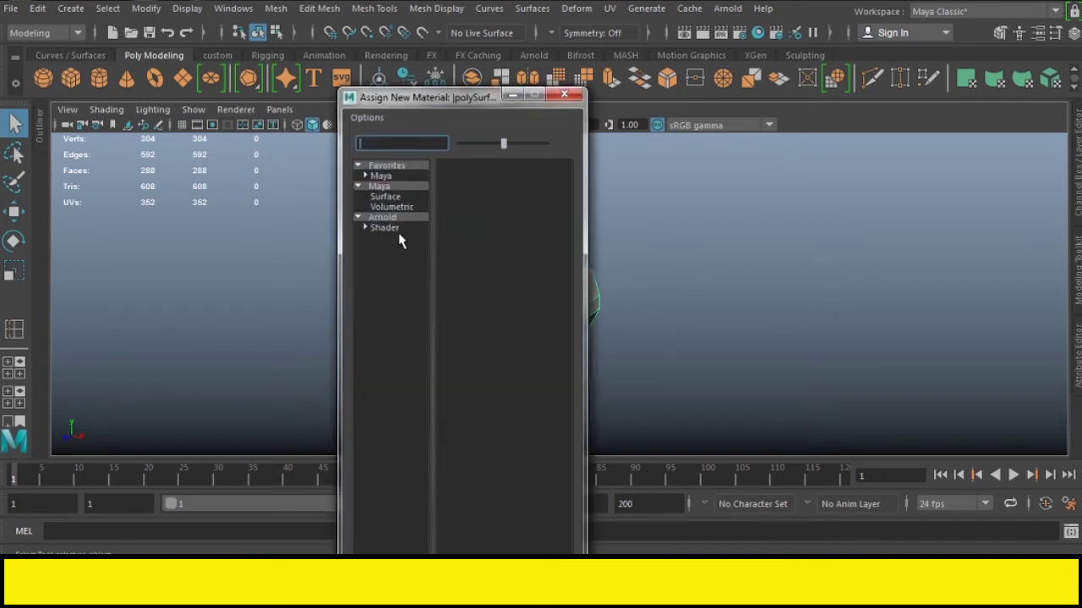
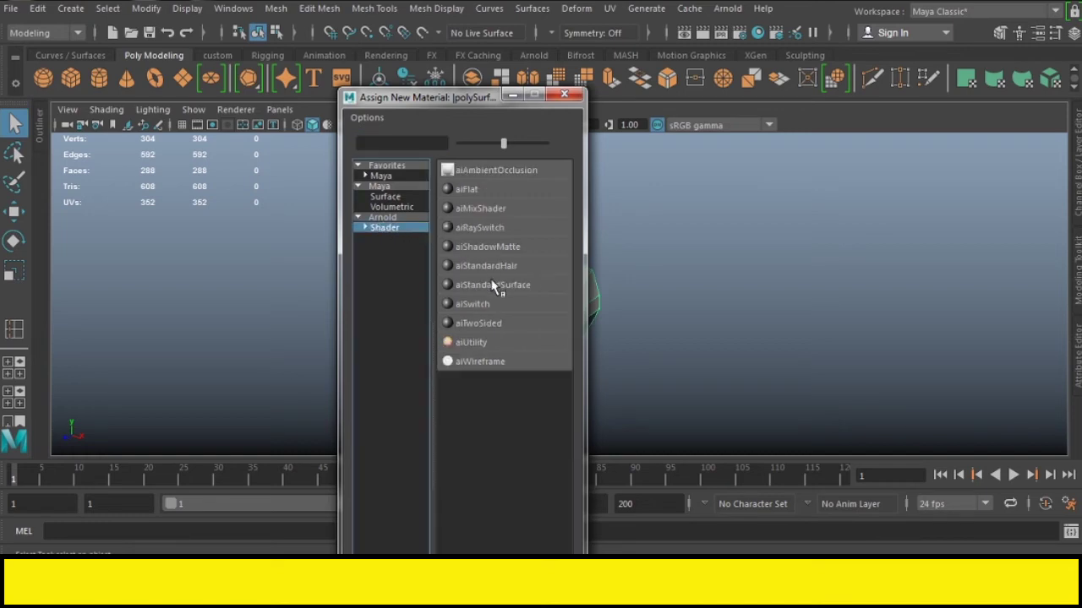
Assign a new aiStandardSurface material to the mug and display the aiStandardSurface1 attributes
click(492, 285)
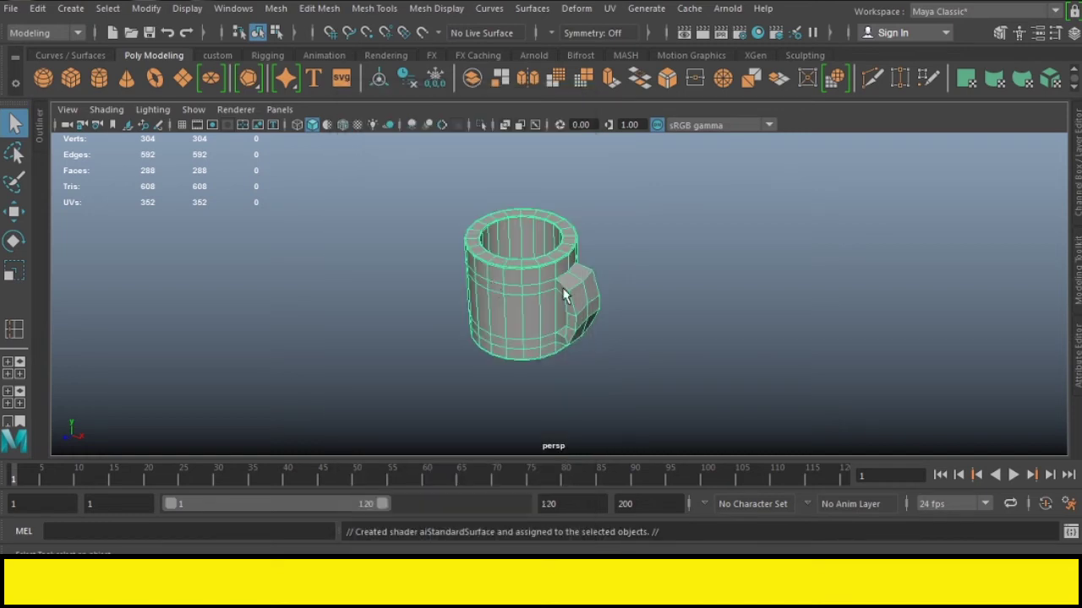
click(1079, 359)
scroll(807, 363, down, 3)
scroll(807, 364, down, 2)
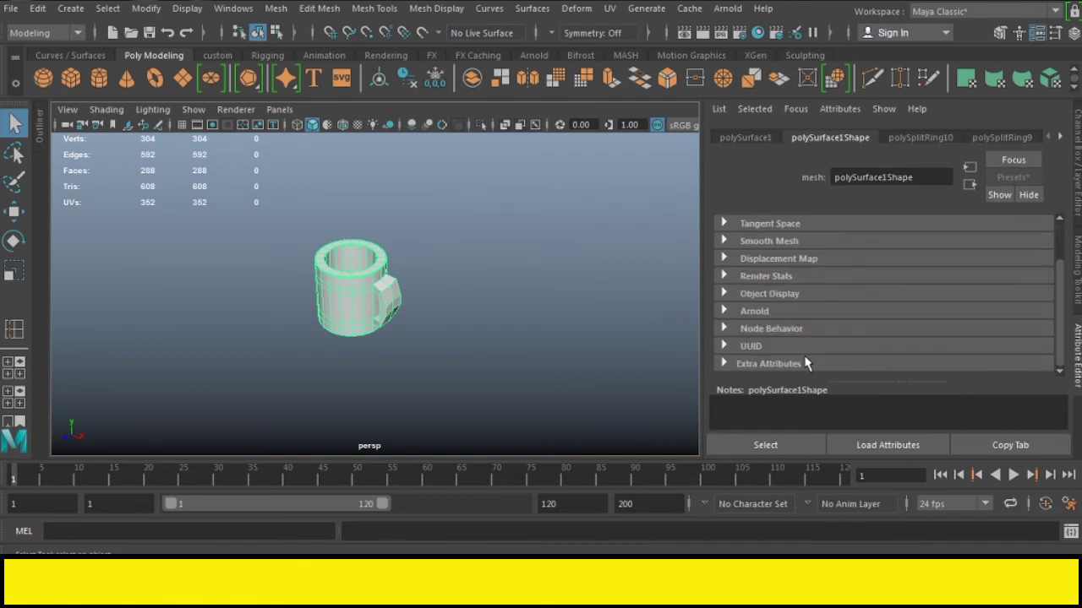
click(1062, 138)
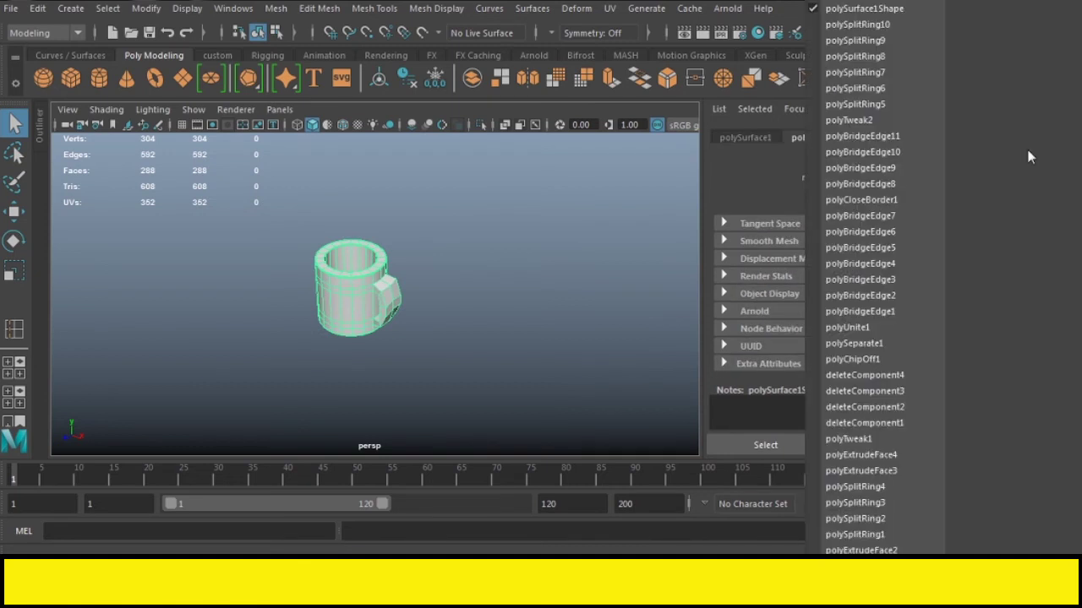
click(971, 126)
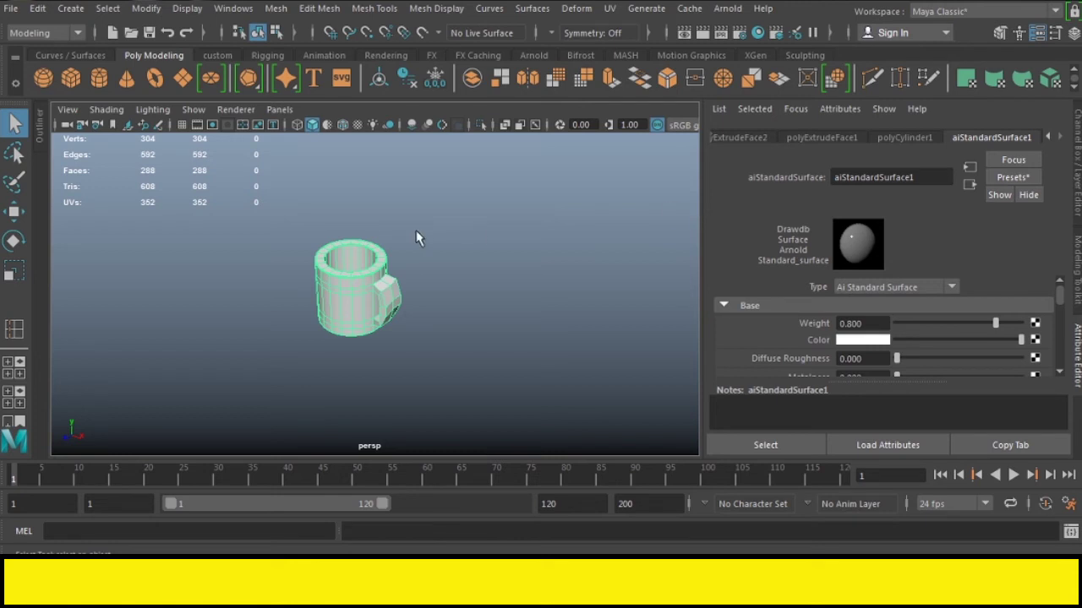
Set the mug's base colour to light blue (H 219.23, S 0.583, V 0.629) and hide the attributes
click(849, 340)
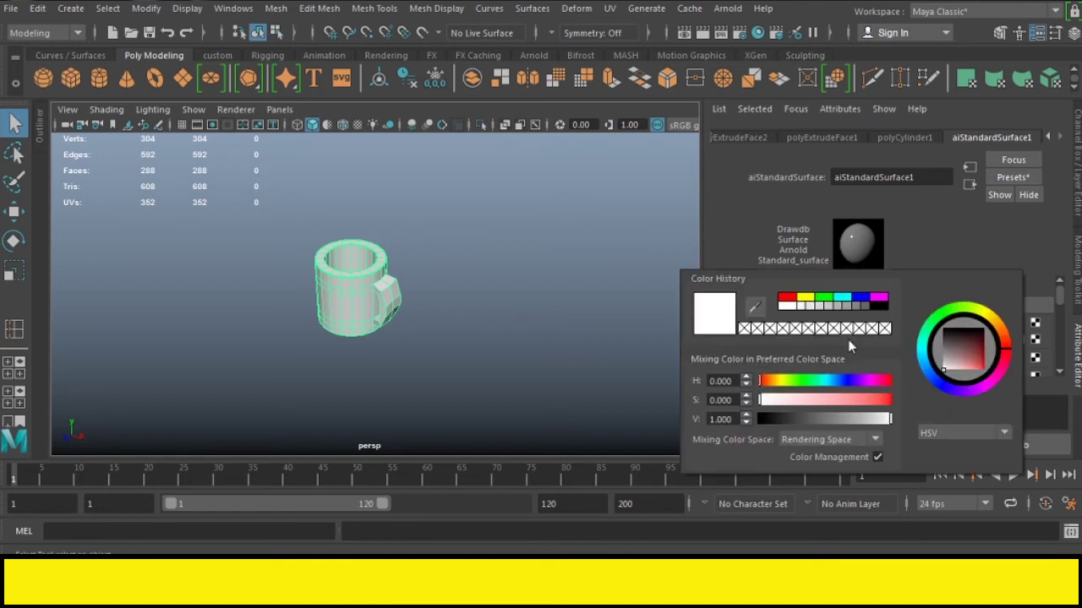
drag(828, 418, 814, 418)
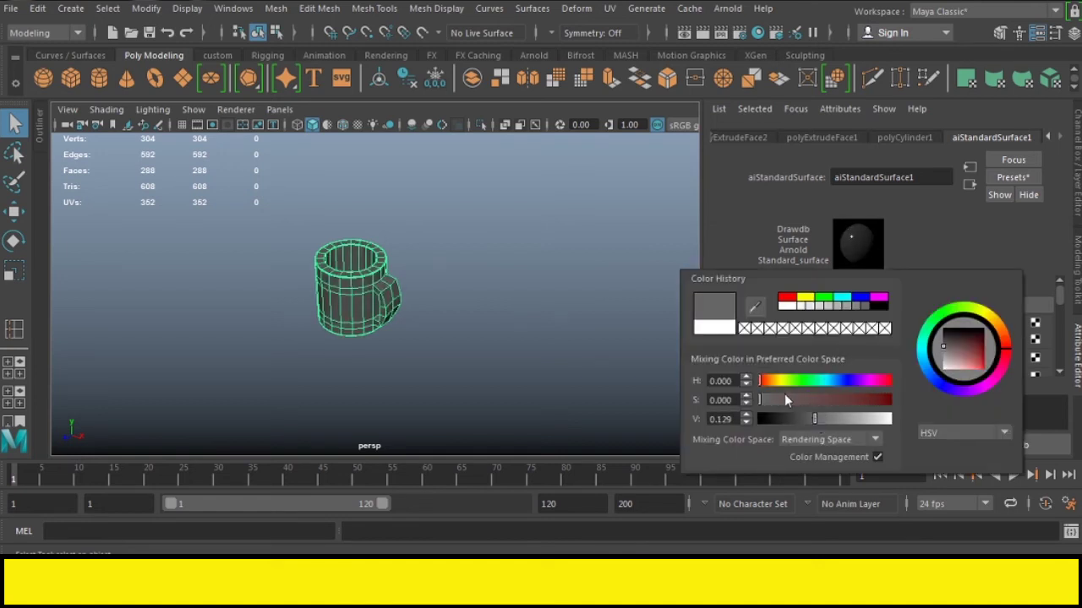
mouse_move(771, 383)
mouse_down()
mouse_move(839, 387)
mouse_move(873, 421)
mouse_up()
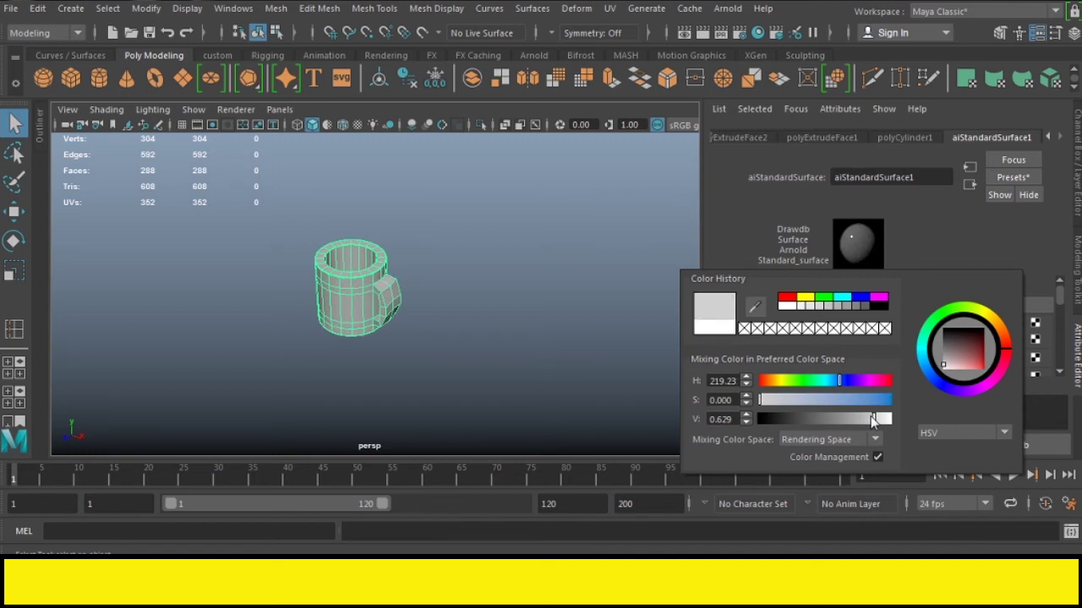
click(821, 399)
drag(829, 403, 829, 406)
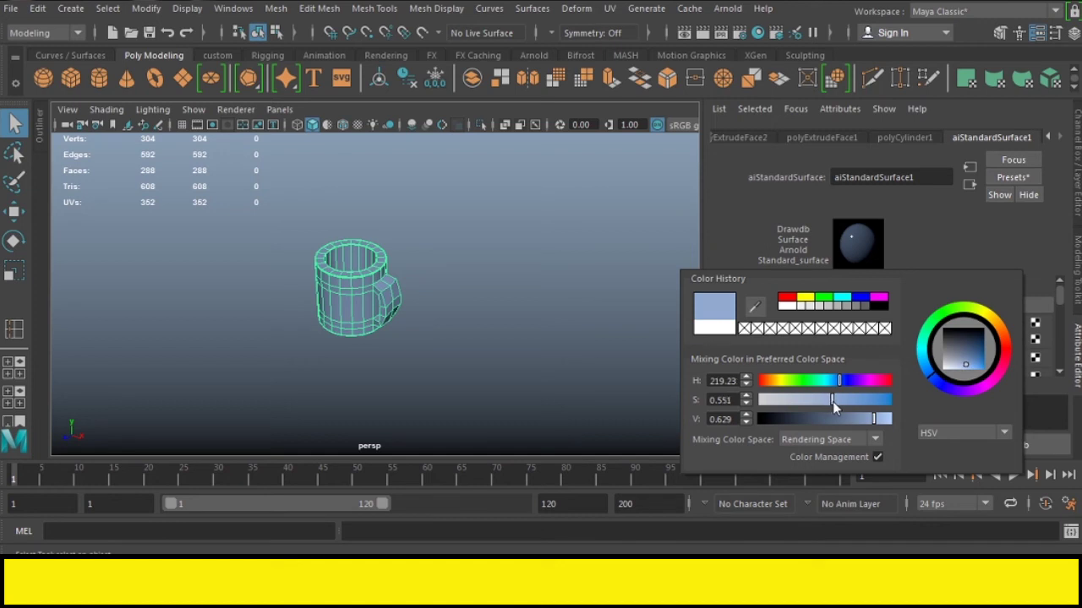
drag(833, 401, 834, 401)
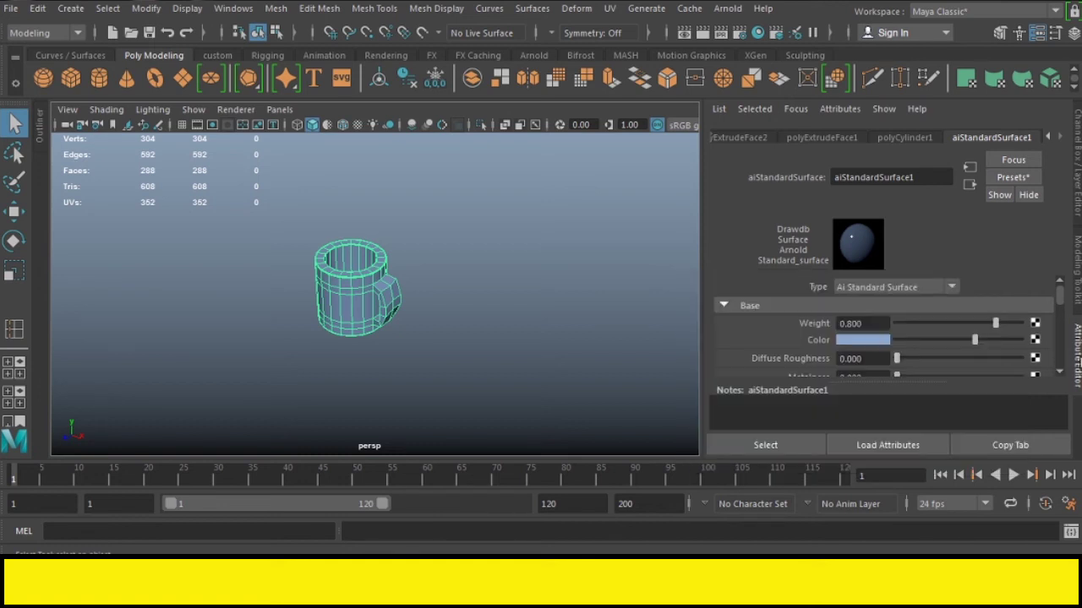
click(1077, 355)
click(747, 265)
key(5)
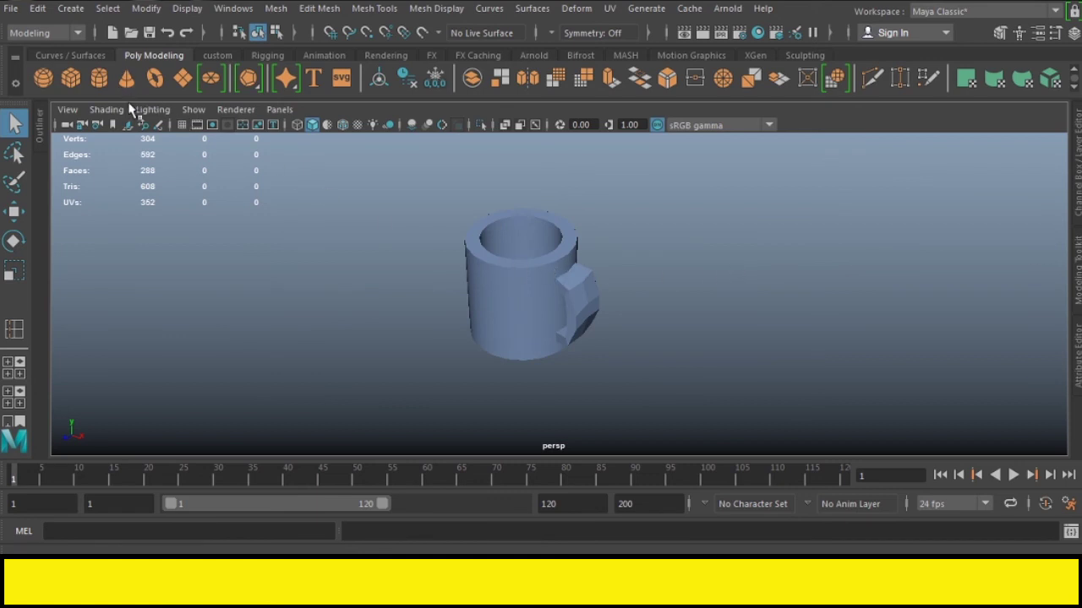
Show the mug as a smooth mesh preview and create a polygon plane, pPlane1
drag(512, 271, 585, 331)
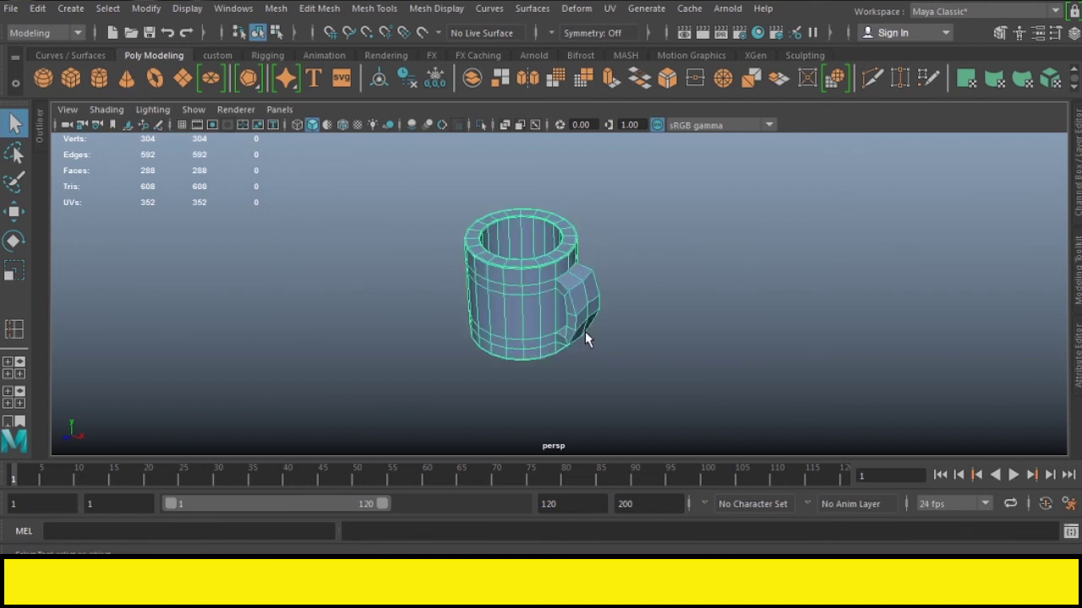
key(3)
click(657, 208)
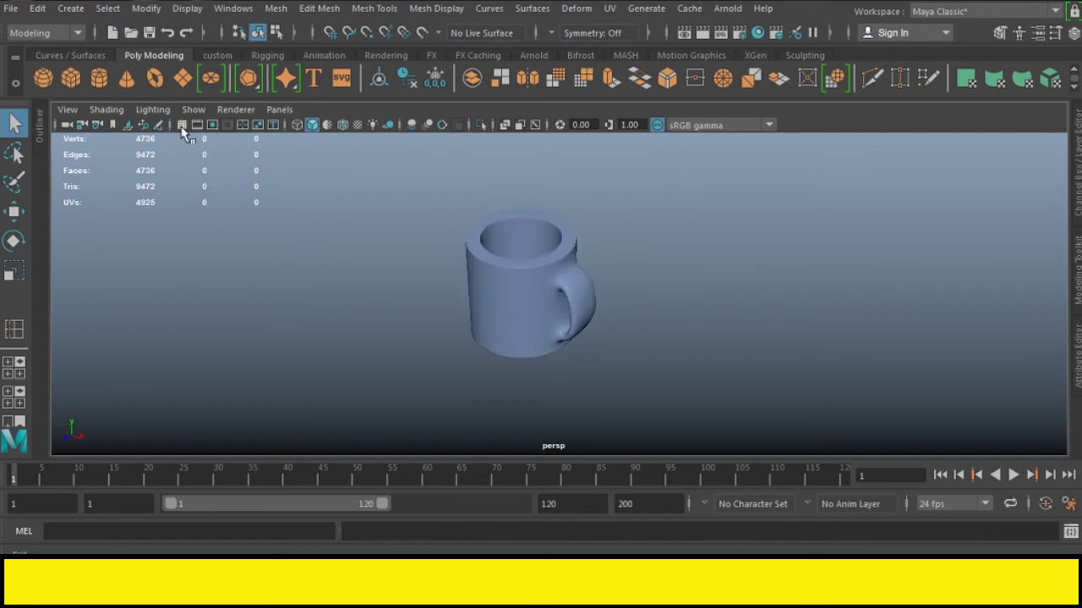
click(182, 77)
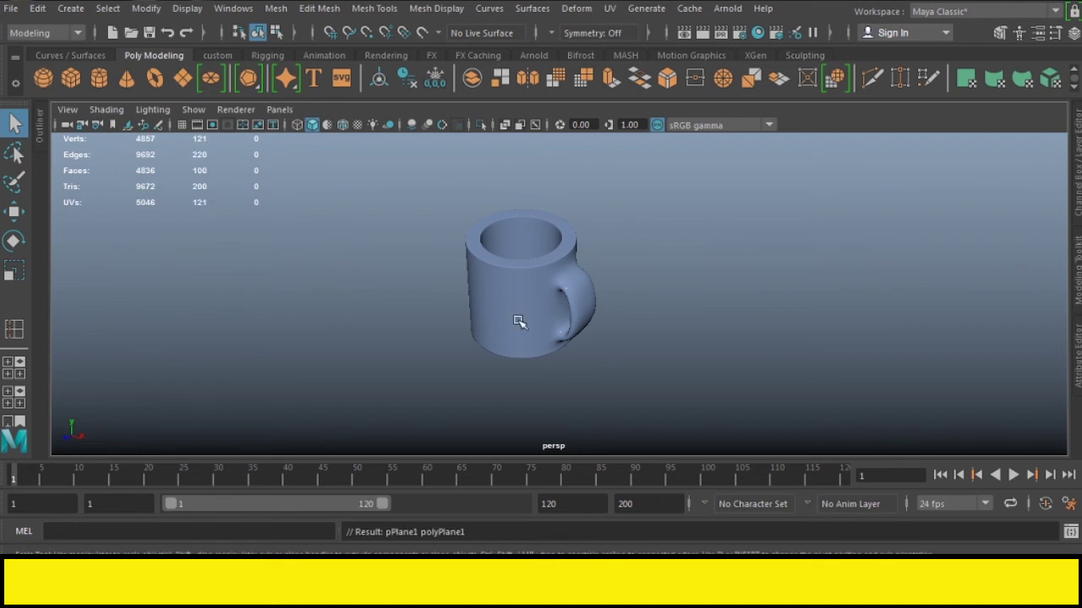
Scale the plane up into a wide ground surface beneath the mug
key(r)
mouse_move(522, 329)
mouse_down()
mouse_move(955, 266)
mouse_move(635, 326)
mouse_up()
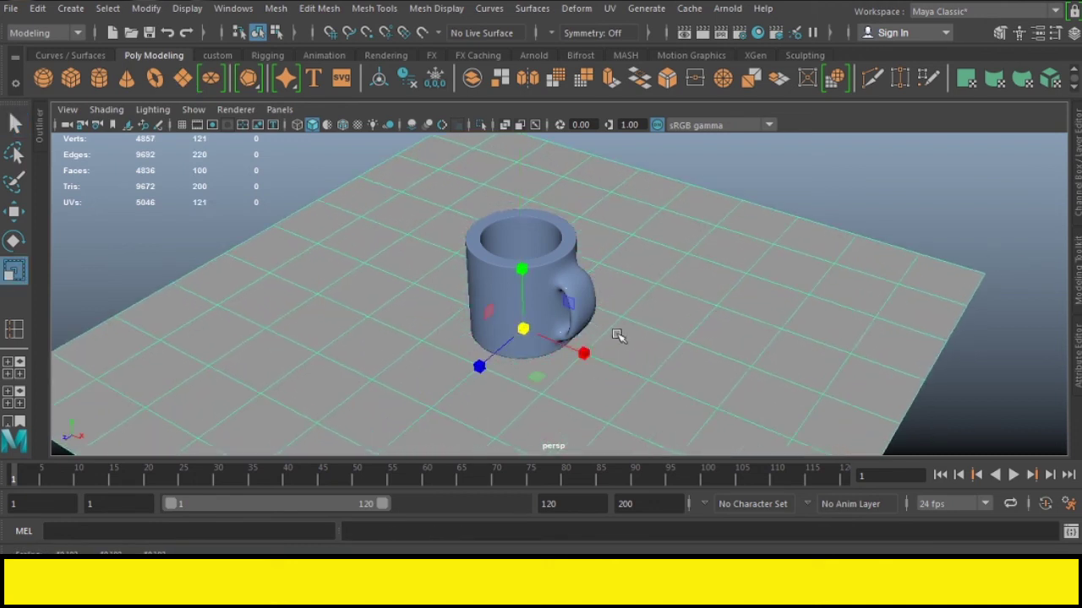
mouse_move(521, 333)
mouse_down()
mouse_move(667, 307)
mouse_move(837, 197)
mouse_up()
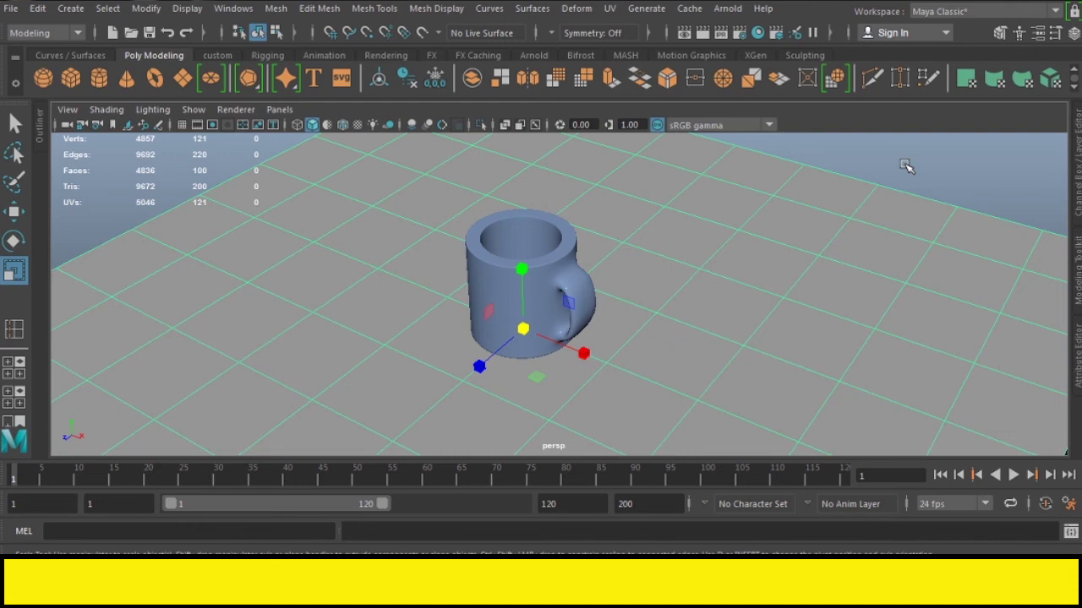
scroll(708, 222, down, 3)
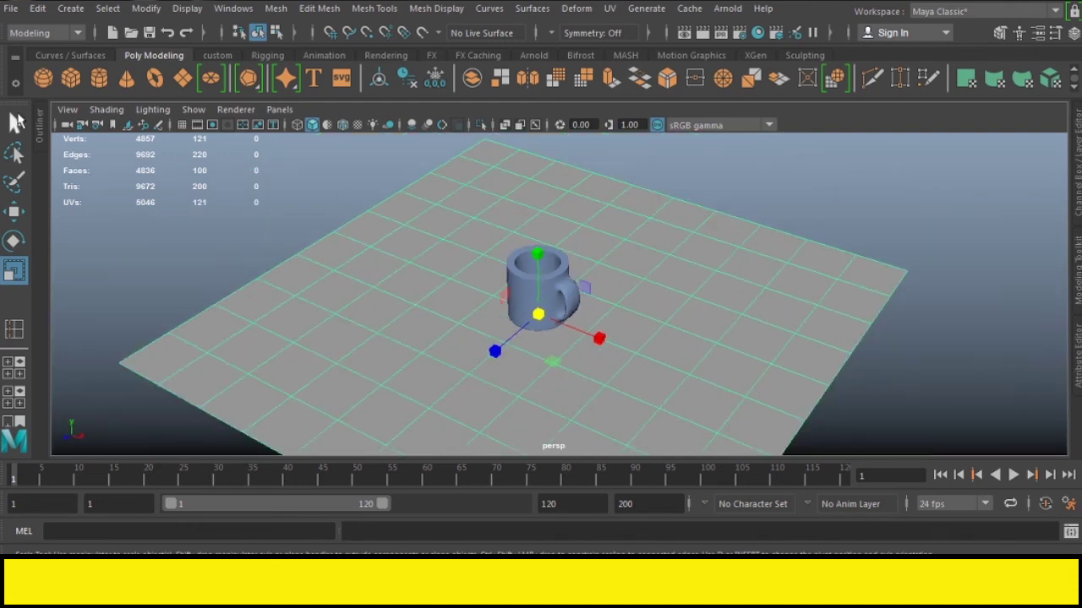
Return to the Select tool, deselect the plane and select the mug
click(14, 123)
click(223, 228)
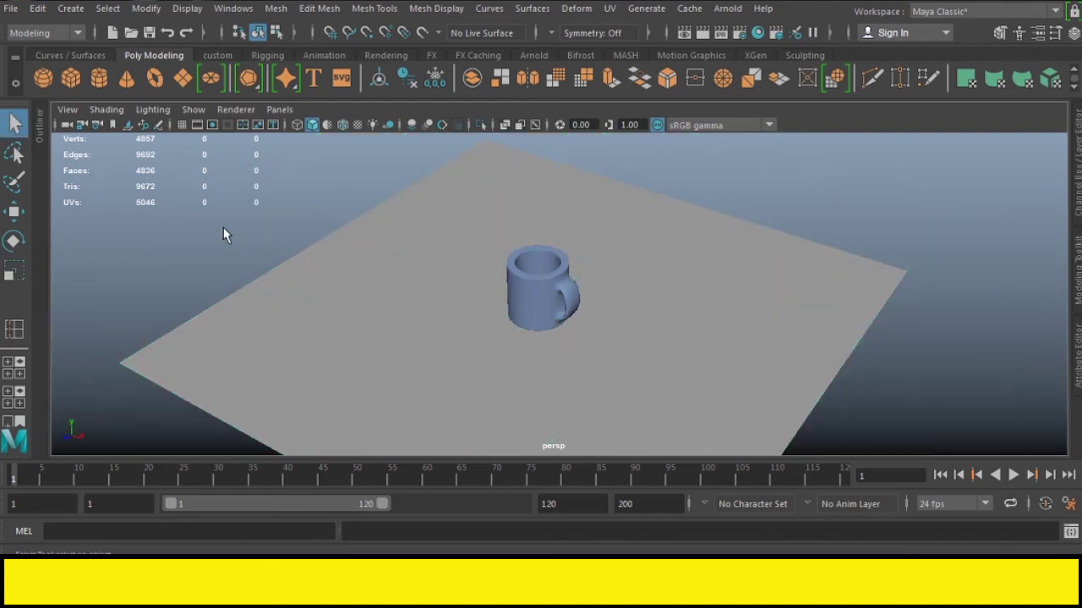
click(545, 284)
click(728, 9)
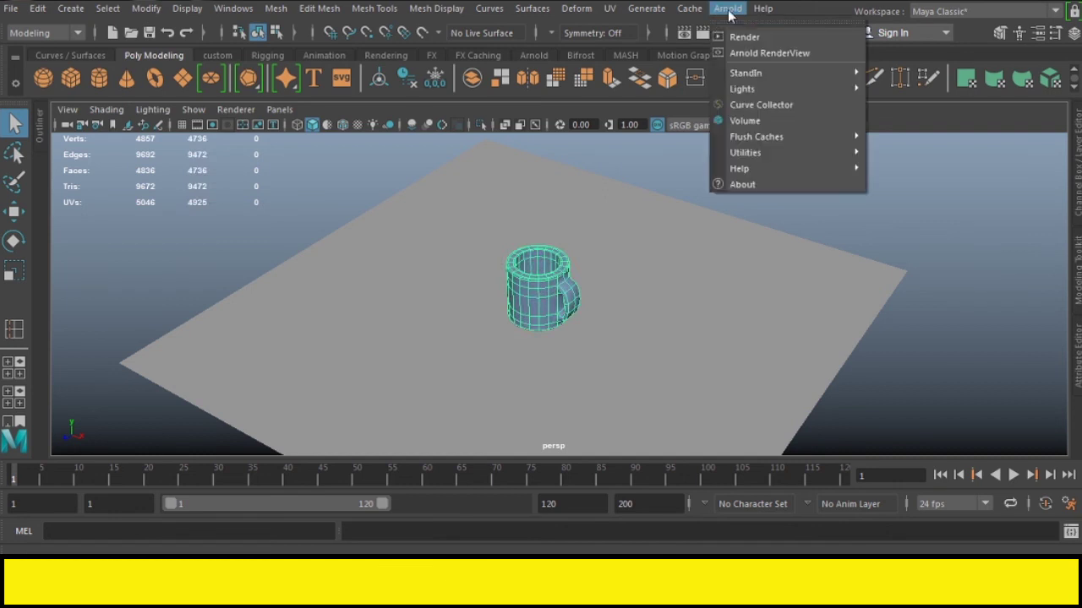
Add a skydome-style Arnold light around the mug scene
mouse_move(742, 88)
click(889, 120)
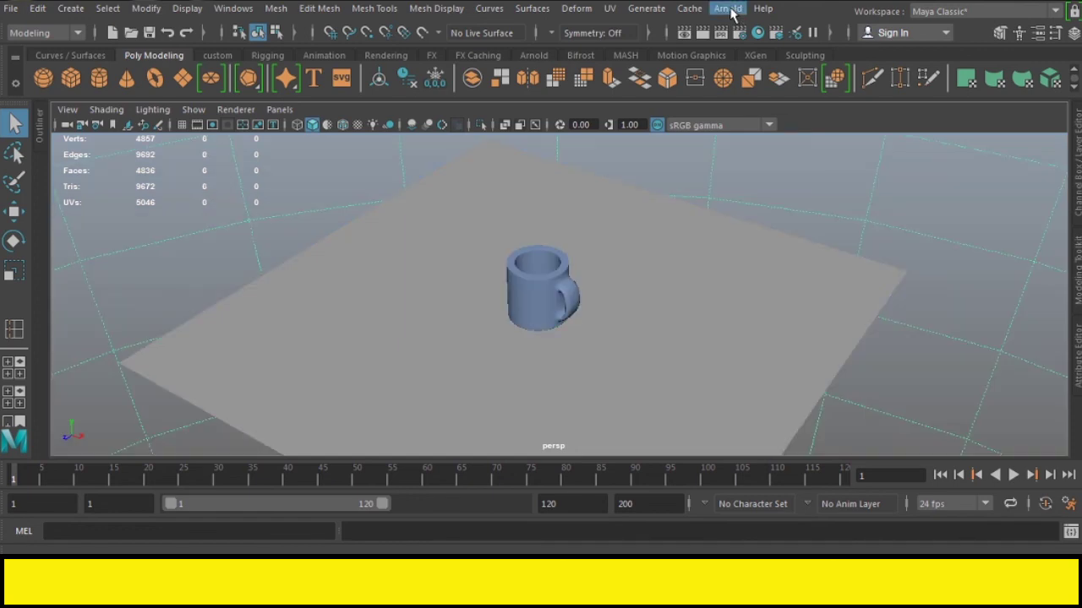
click(731, 13)
click(743, 56)
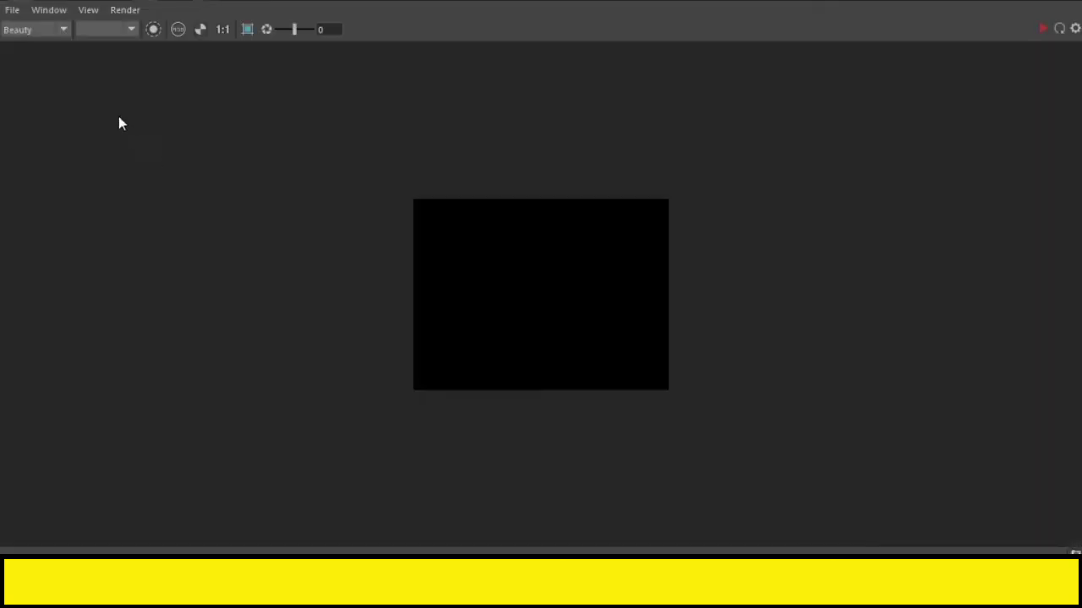
Render the scene from perspShape in Arnold RenderView and frame the whole image
click(1043, 29)
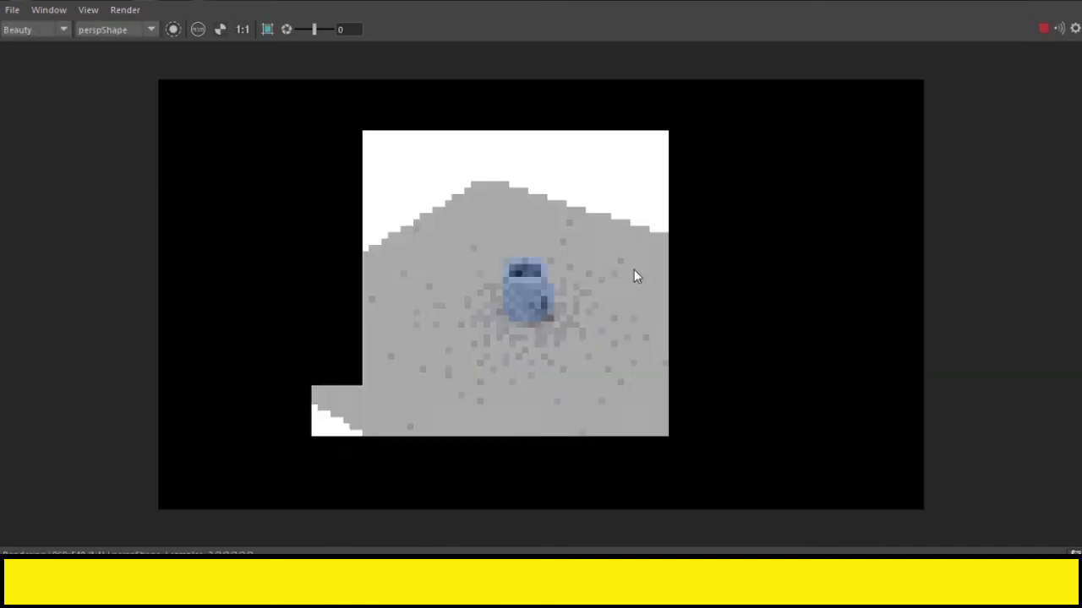
scroll(552, 306, up, 5)
scroll(520, 297, down, 2)
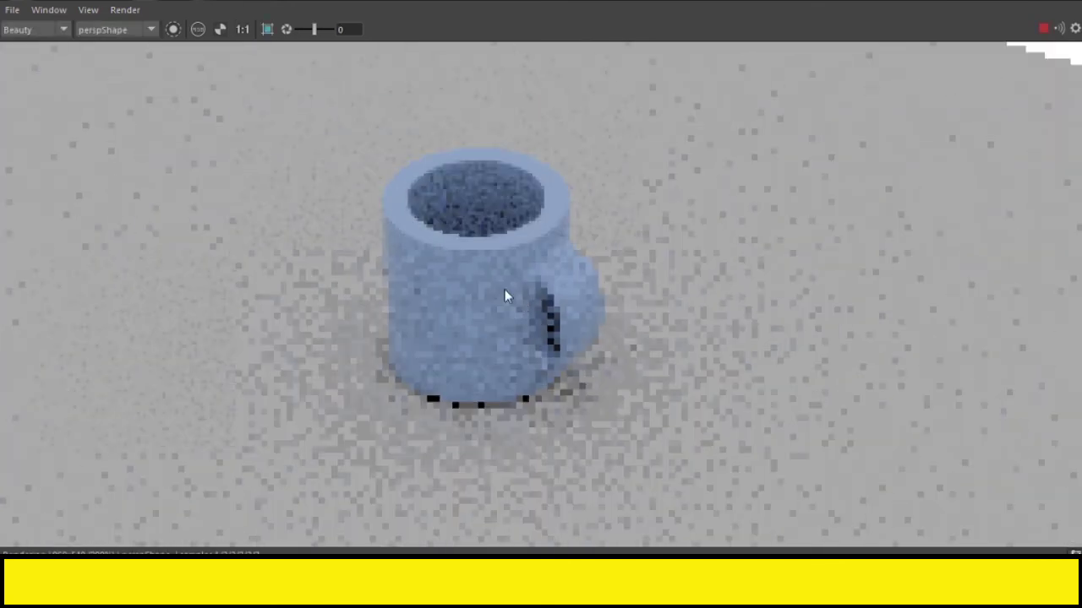
click(8, 10)
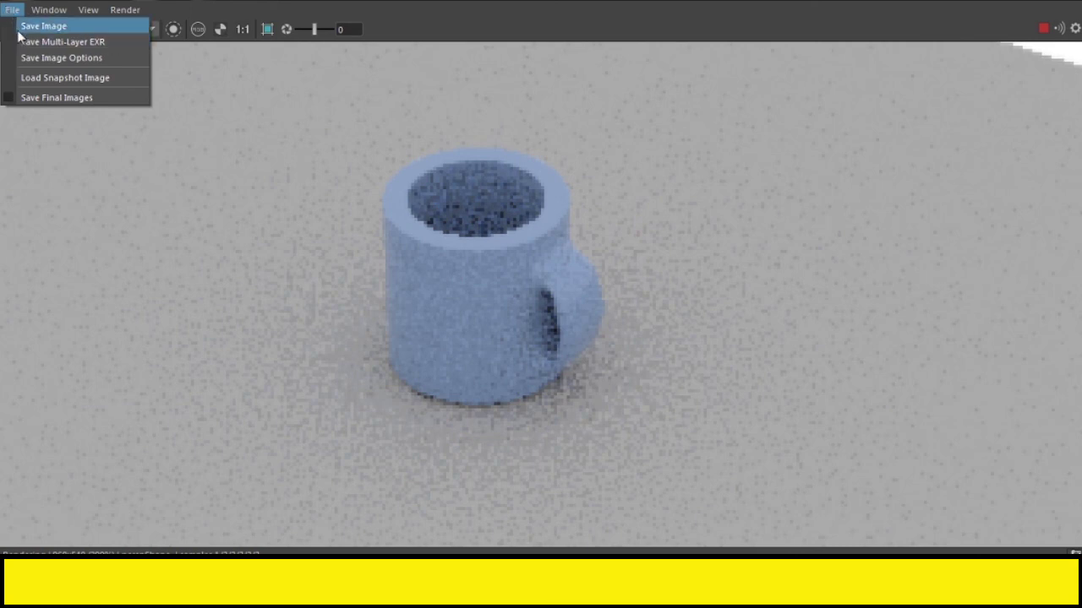
click(66, 81)
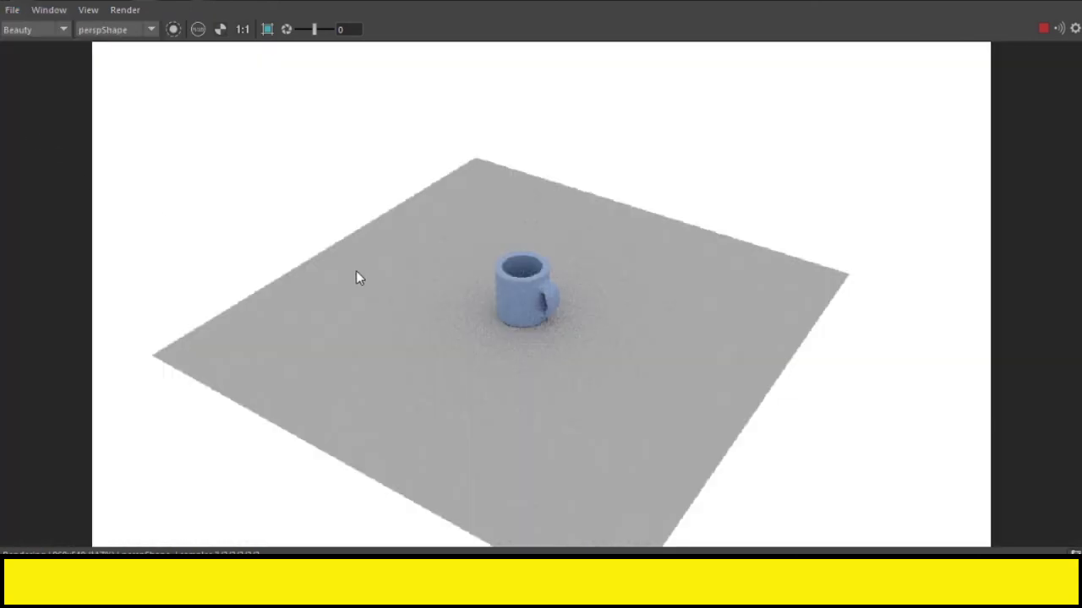
Zoom in to a close-up of the light-blue mug on the grey ground
scroll(513, 309, up, 2)
scroll(500, 311, up, 2)
scroll(473, 319, up, 2)
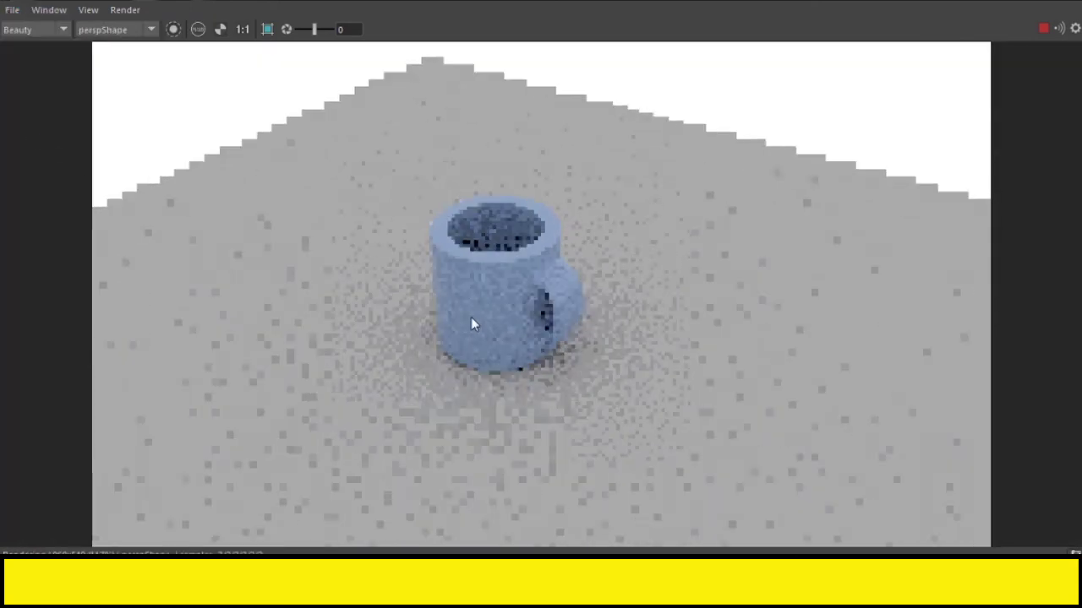
scroll(481, 325, up, 1)
scroll(500, 325, up, 1)
scroll(499, 324, up, 2)
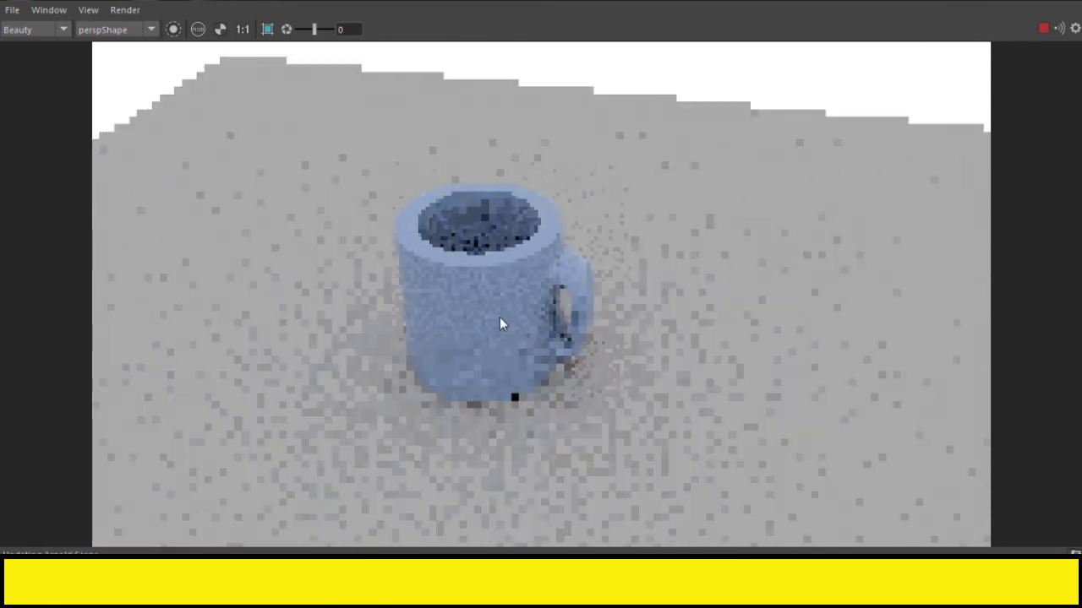
scroll(499, 325, up, 1)
scroll(500, 321, up, 1)
scroll(499, 321, up, 2)
scroll(524, 325, up, 1)
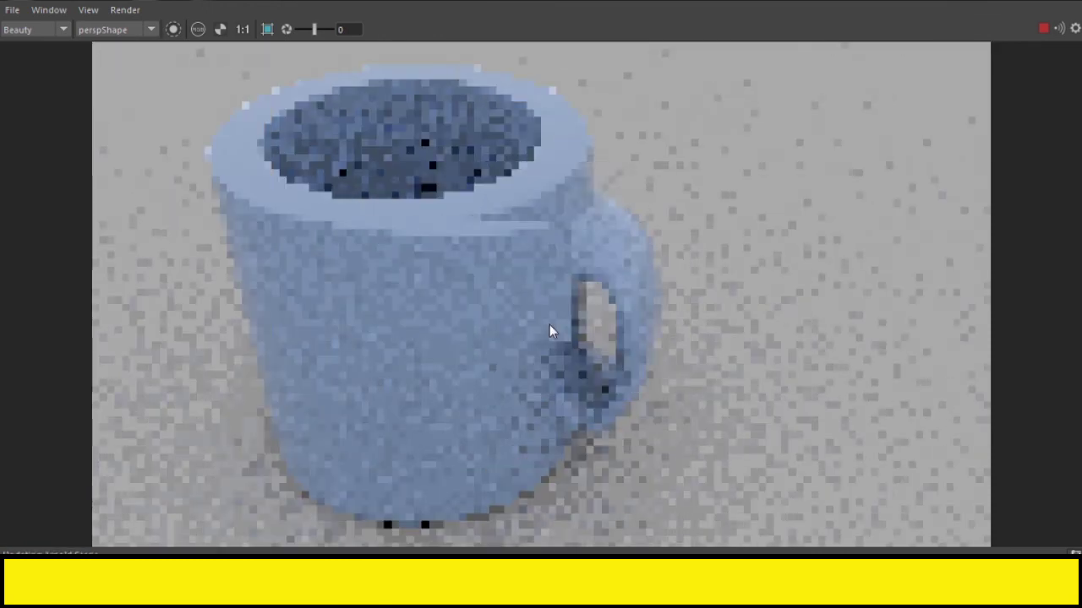
scroll(549, 328, up, 1)
scroll(549, 329, up, 1)
scroll(550, 329, down, 1)
scroll(550, 329, up, 1)
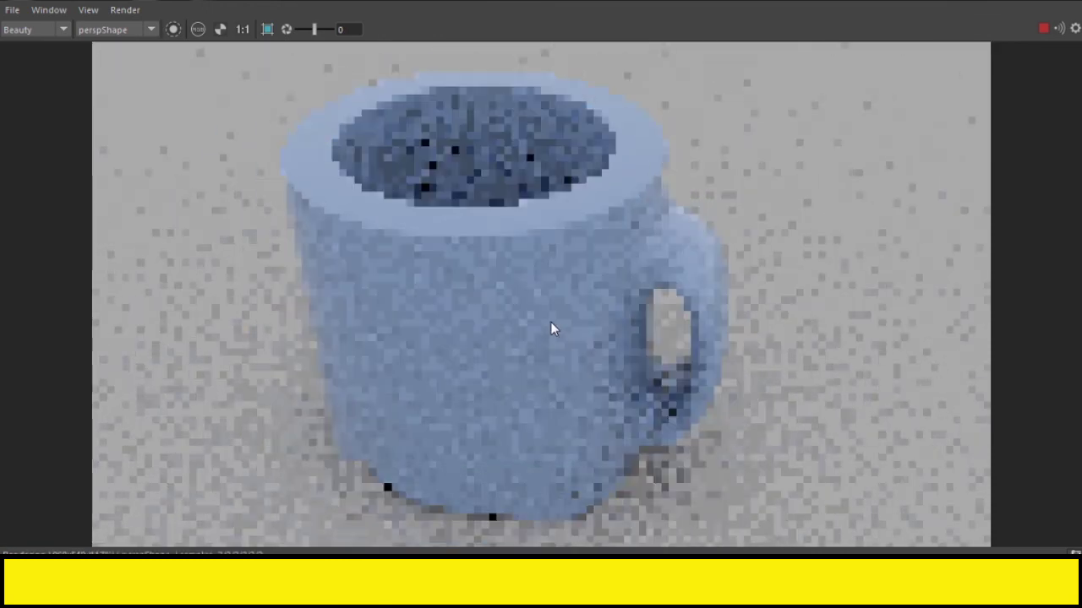
scroll(551, 329, up, 1)
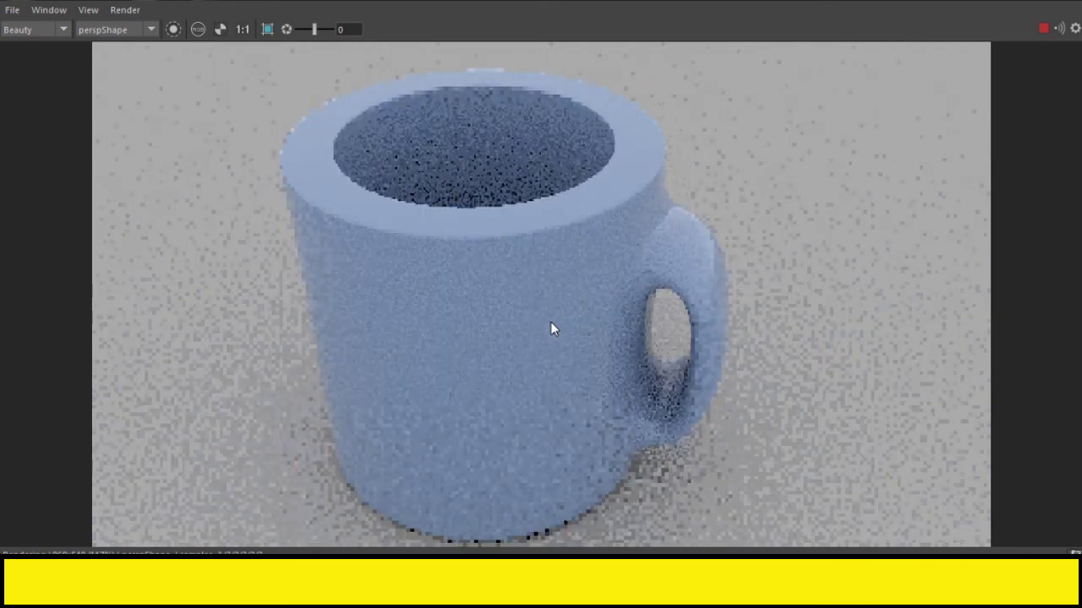